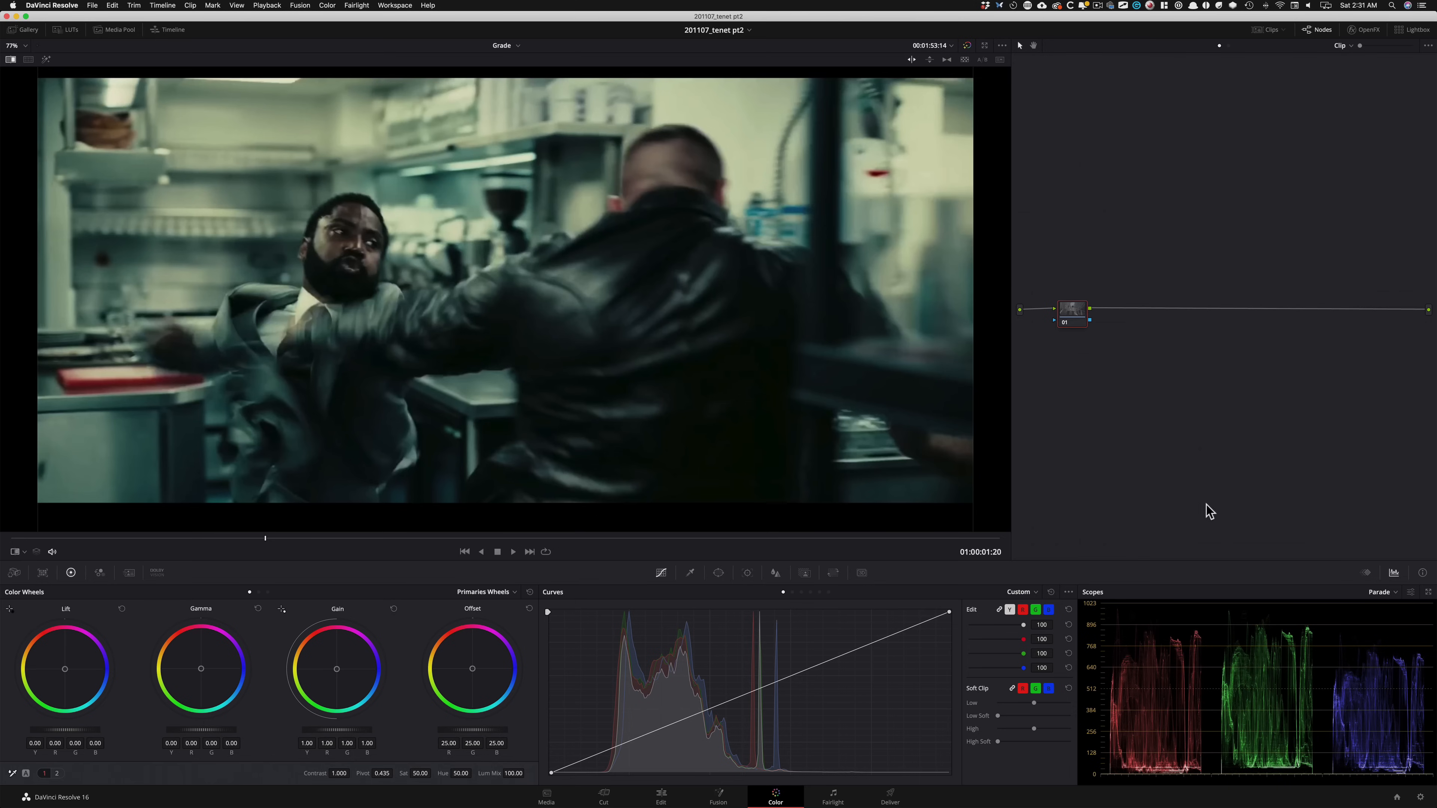
Step: Mark the shadow and highlight levels of all three parade channels and circle the bright wall in the reference frame with the annotation pen
{"action": "key", "text": "alt+grave"}
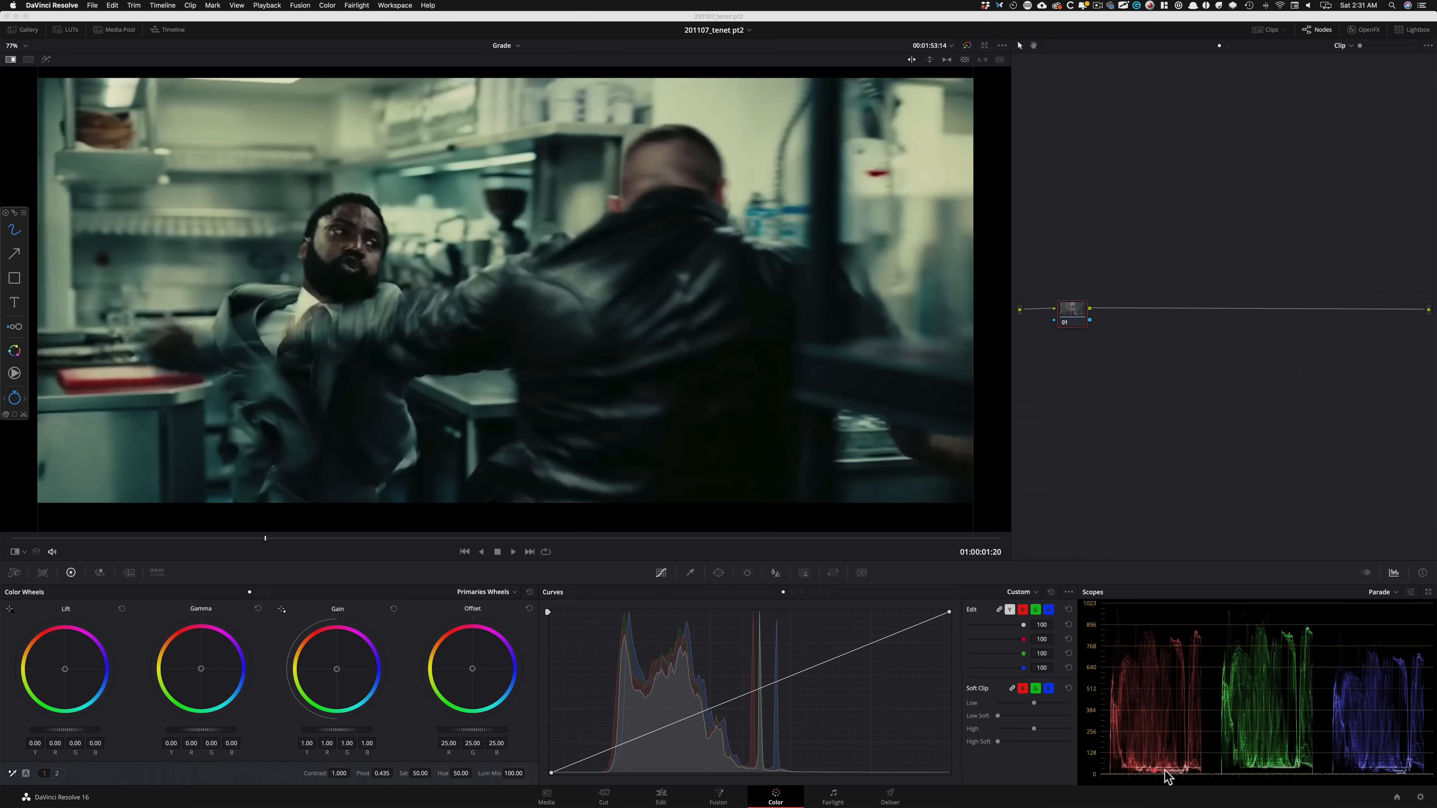
{"action": "left_click_drag", "start_coordinate": [1132, 768], "coordinate": [1430, 769]}
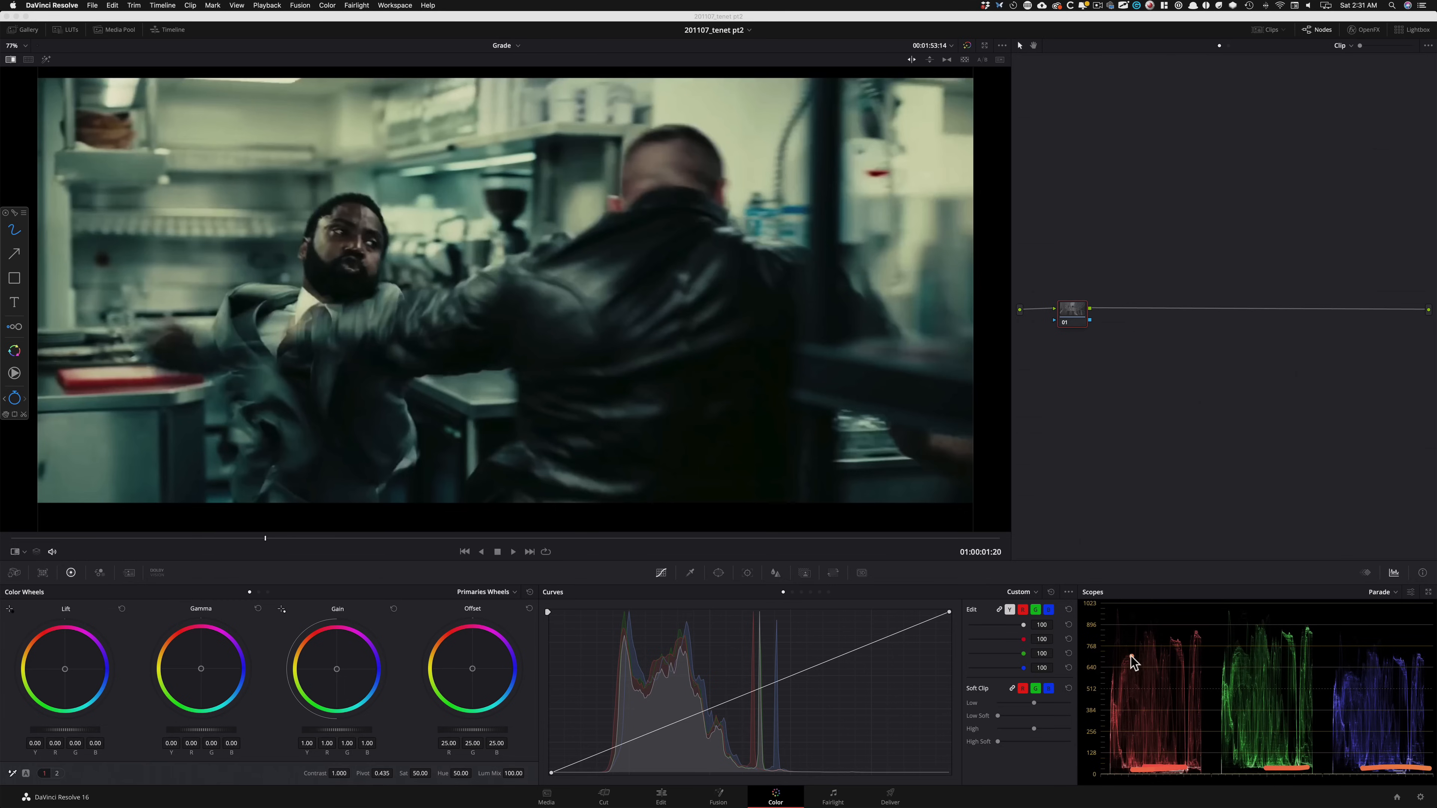
{"action": "left_click_drag", "start_coordinate": [1119, 655], "coordinate": [1134, 659]}
{"action": "left_click_drag", "start_coordinate": [1233, 653], "coordinate": [1235, 652]}
{"action": "left_click", "coordinate": [1338, 677]}
{"action": "left_click_drag", "start_coordinate": [1338, 677], "coordinate": [1383, 675]}
{"action": "left_click_drag", "start_coordinate": [756, 123], "coordinate": [692, 96]}
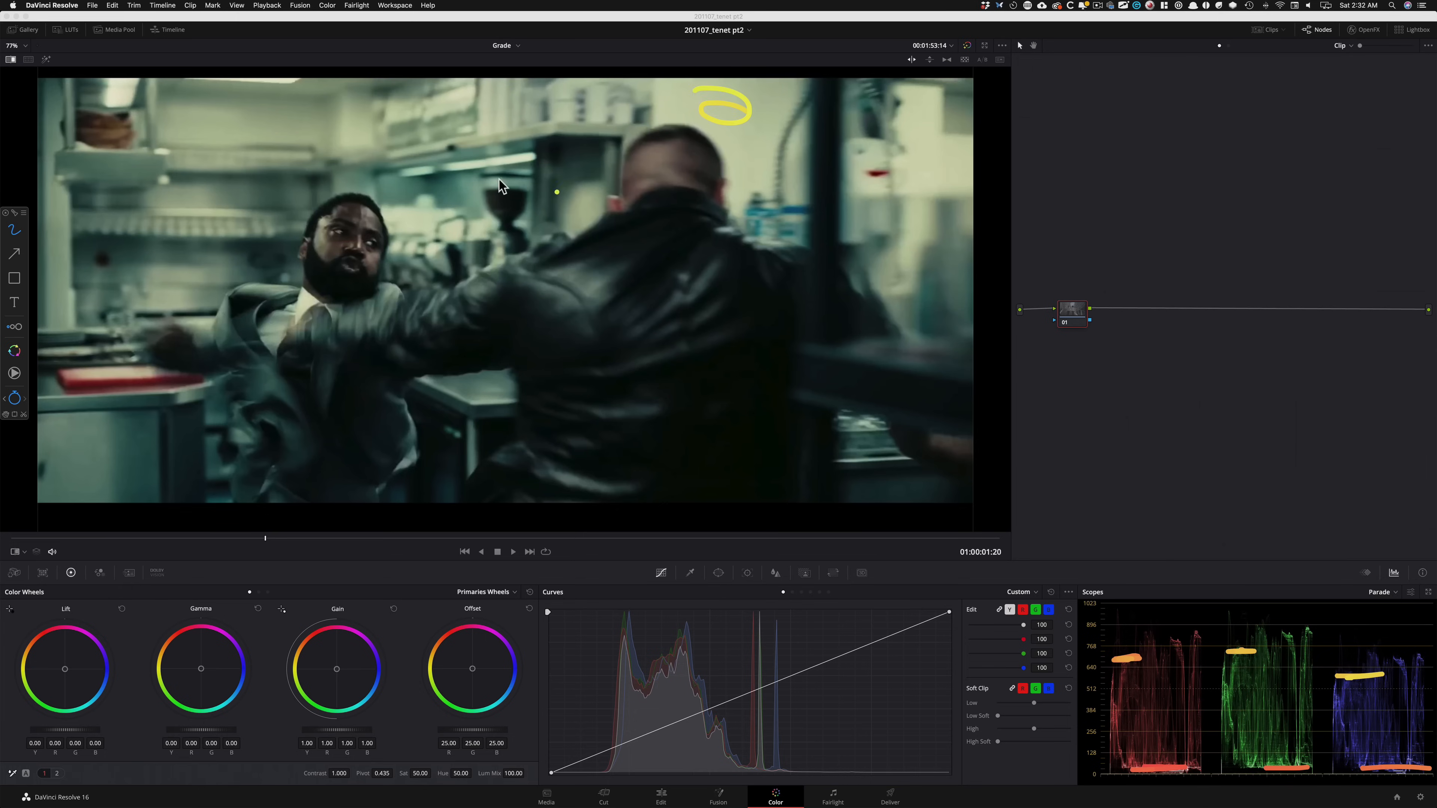
Step: Switch to Chrome, underline the Kodak Vision 2383 print stock in Tenet's IMDb technical specifications, and return to DaVinci Resolve
{"action": "key", "text": "super+Tab"}
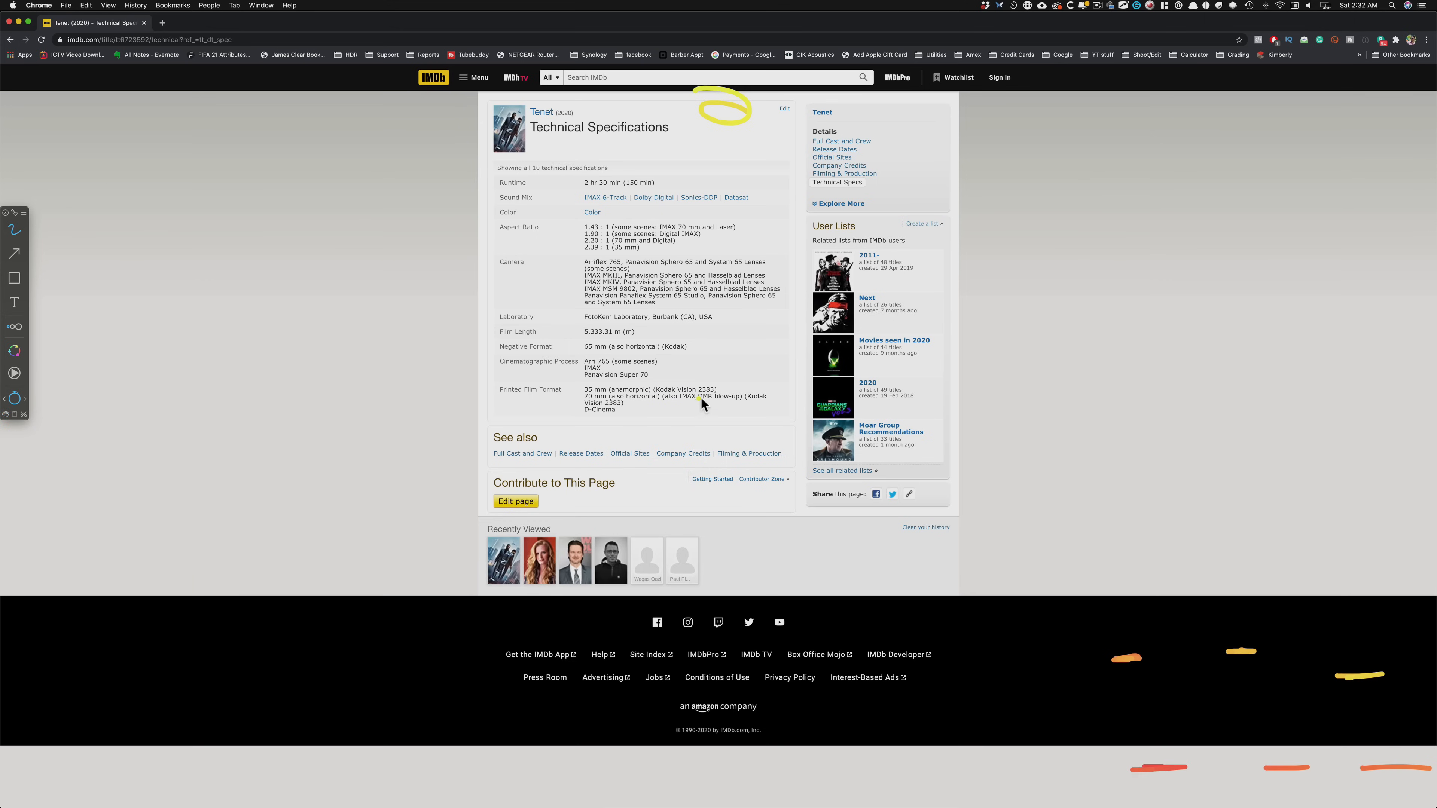
{"action": "left_click_drag", "start_coordinate": [701, 390], "coordinate": [737, 390]}
{"action": "key", "text": "super+Tab"}
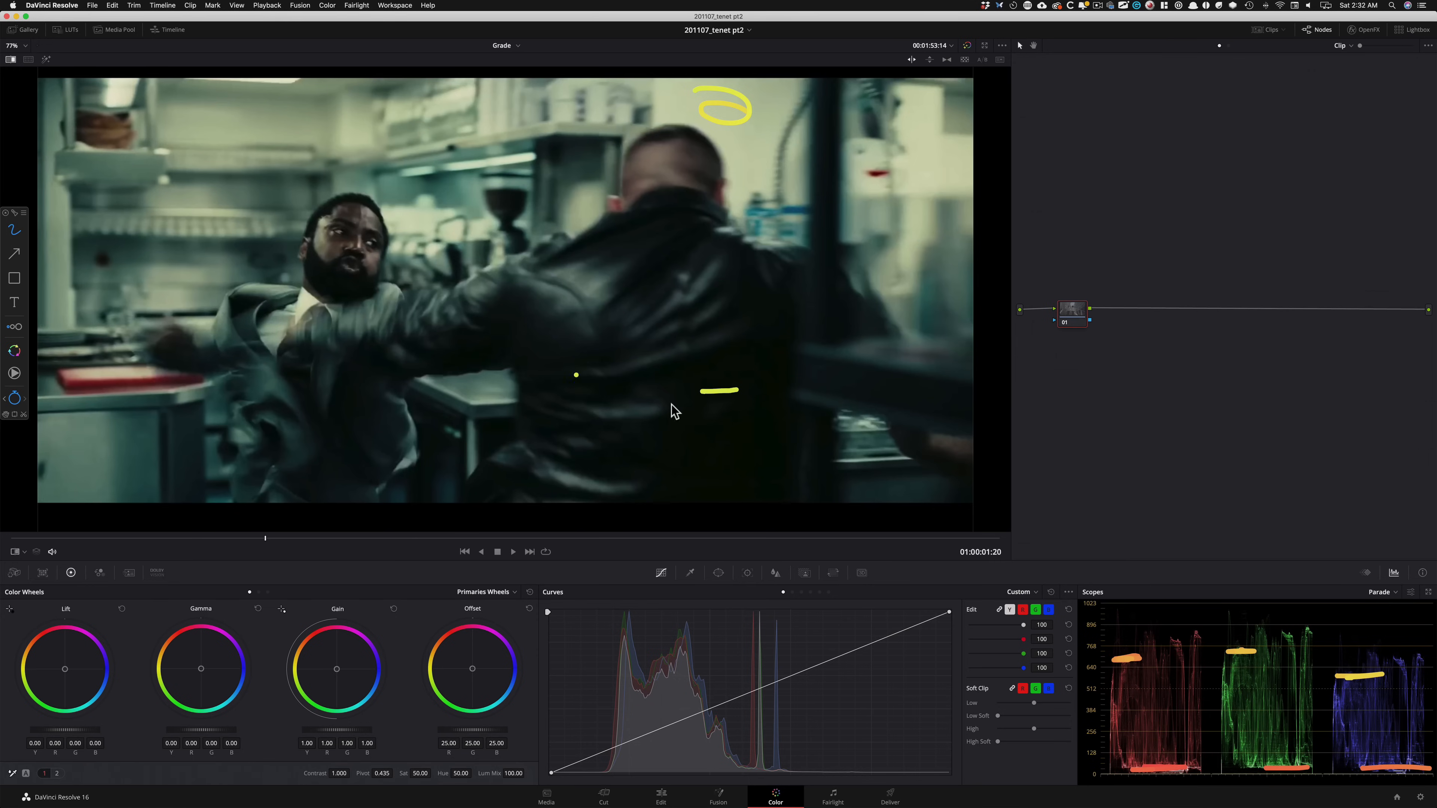
Step: Clear the annotations and mark the walls, counter, suit, leather jacket and both men's heads in the reference frame to study its tones
{"action": "key", "text": "f"}
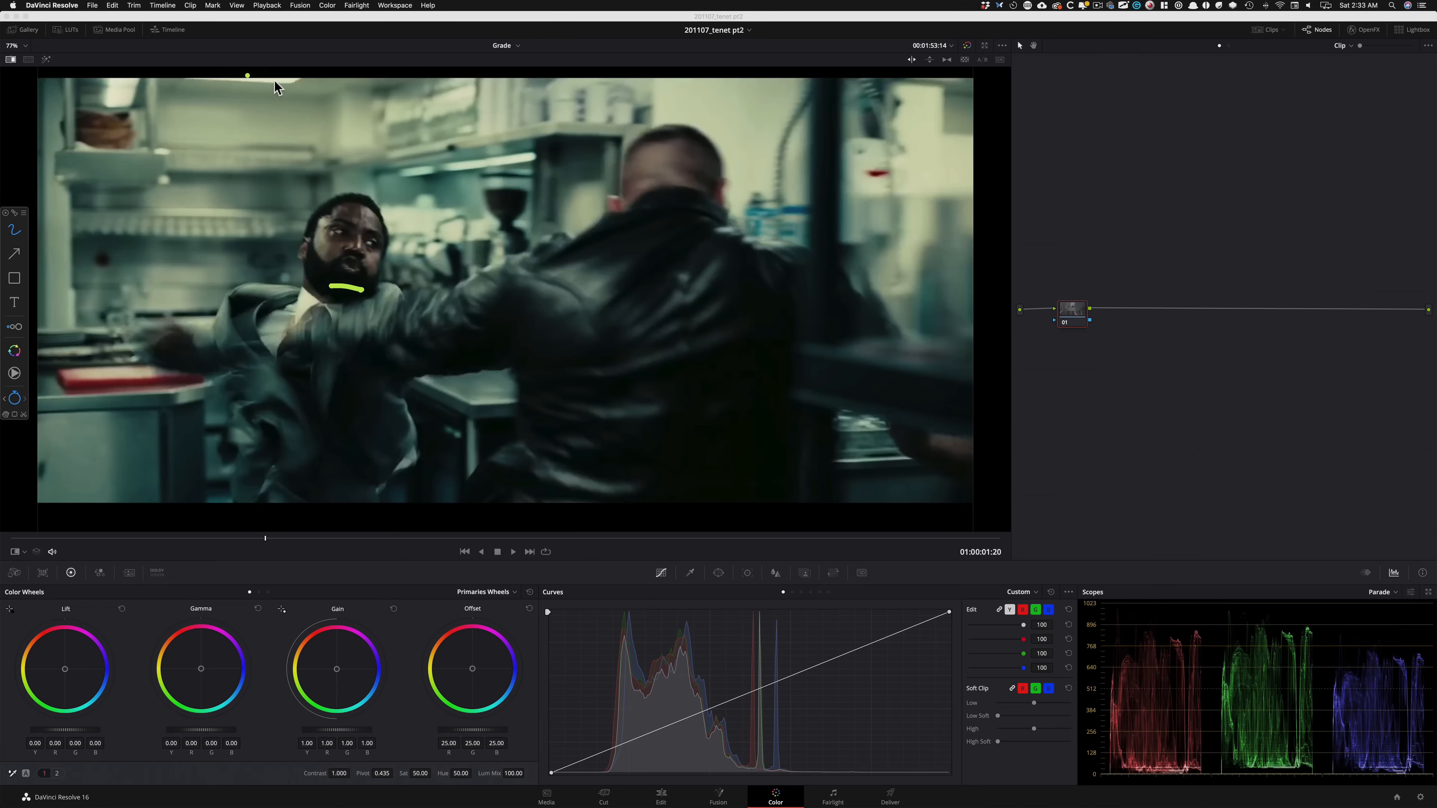
{"action": "left_click_drag", "start_coordinate": [125, 98], "coordinate": [114, 99]}
{"action": "left_click_drag", "start_coordinate": [68, 461], "coordinate": [194, 428]}
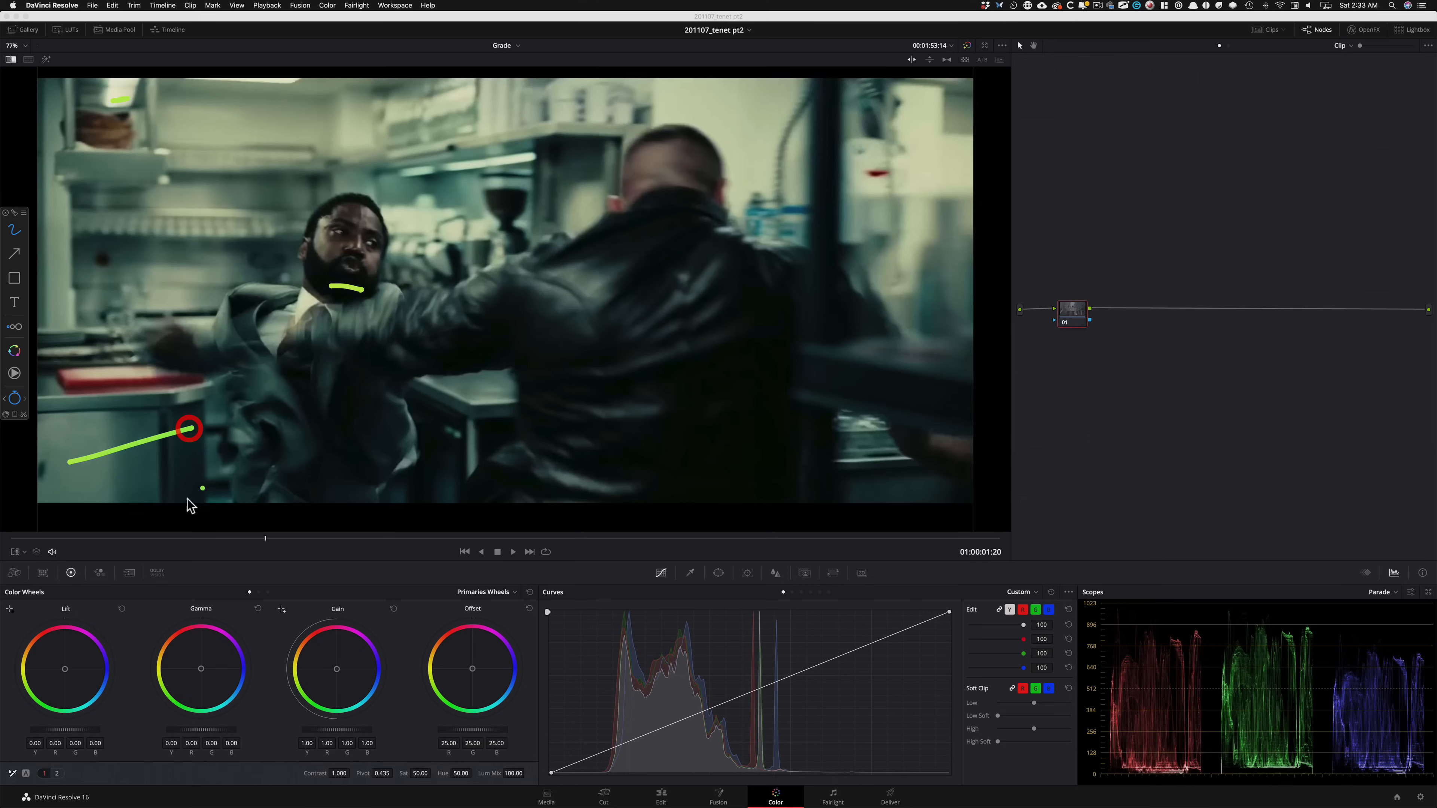
{"action": "left_click_drag", "start_coordinate": [283, 380], "coordinate": [205, 448]}
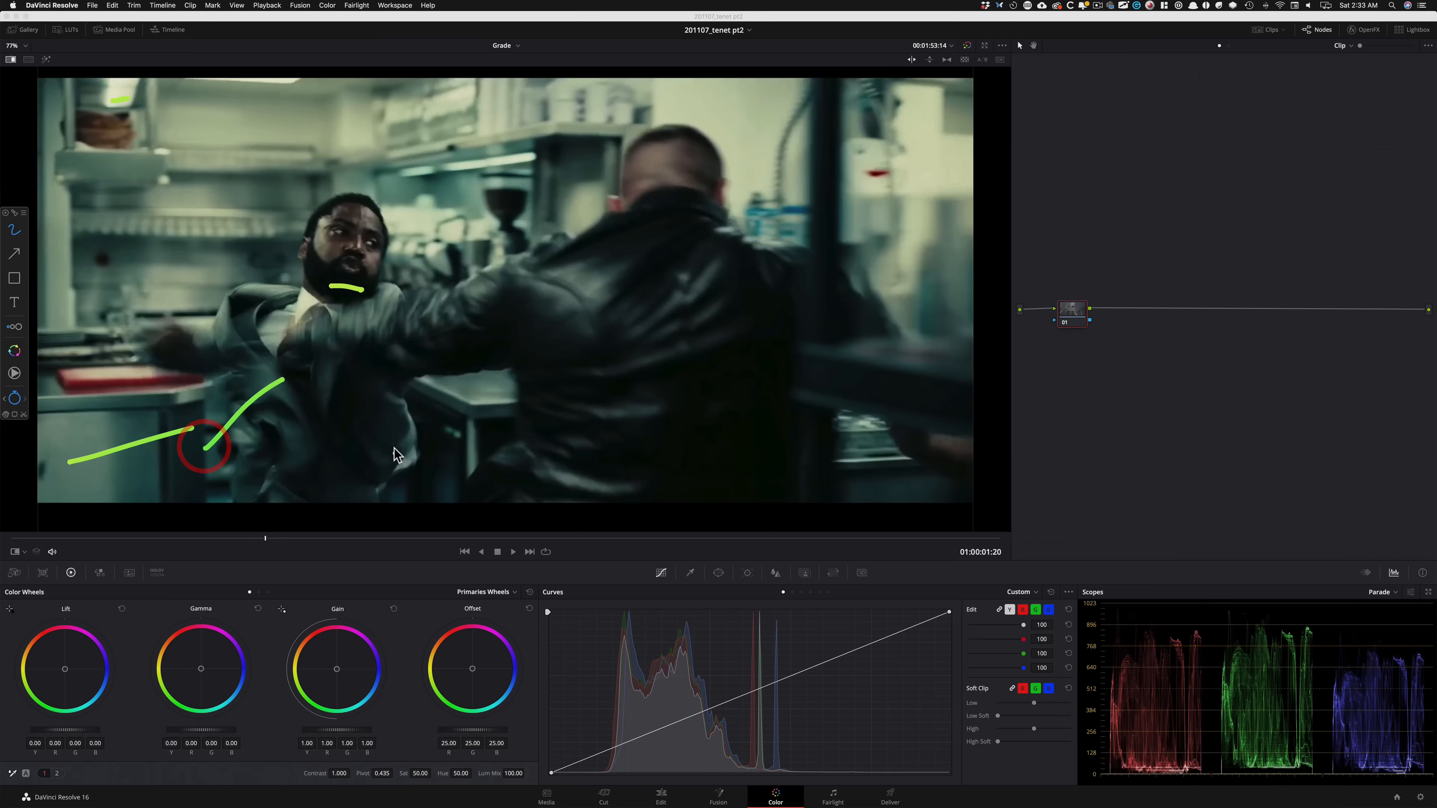
{"action": "left_click_drag", "start_coordinate": [452, 292], "coordinate": [583, 295]}
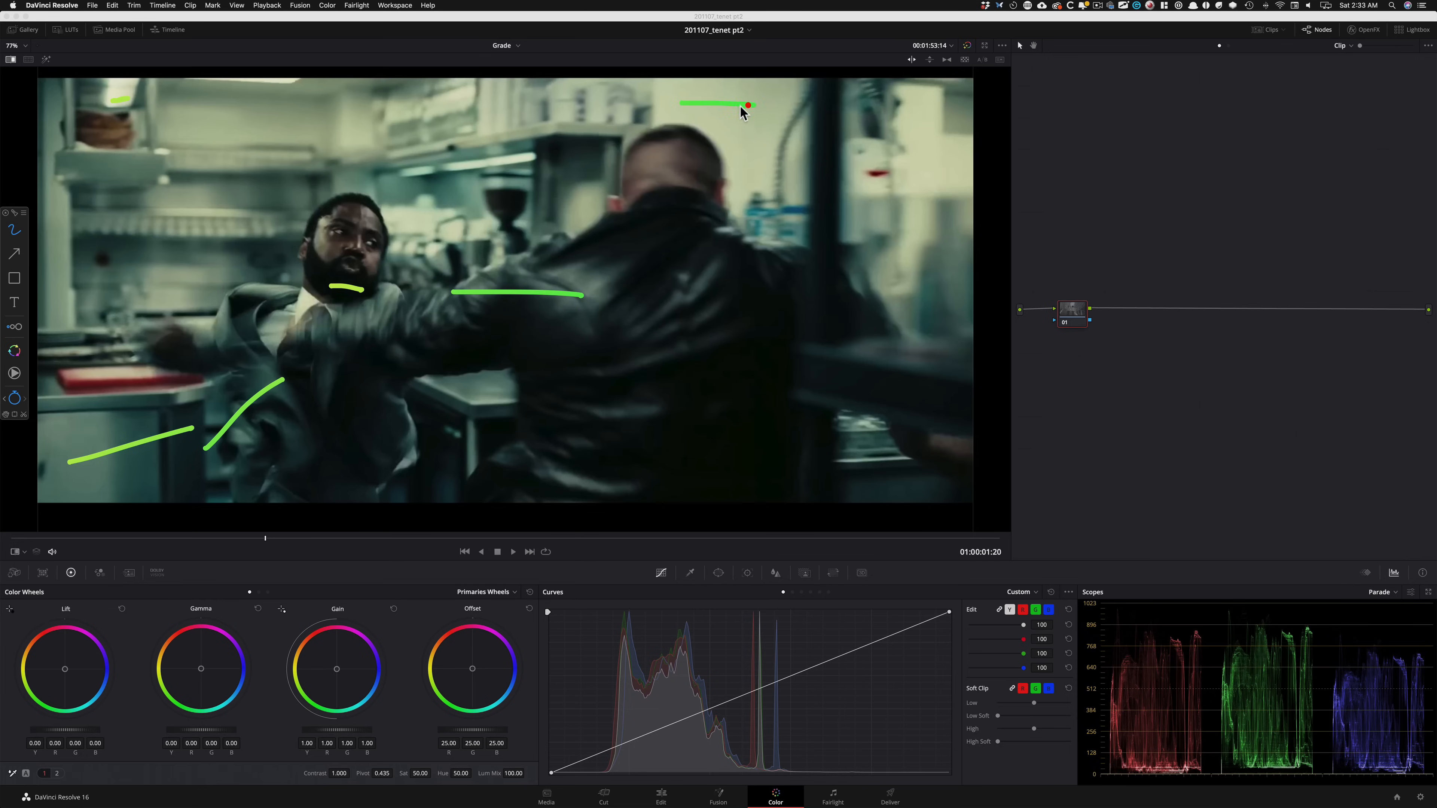
{"action": "left_click_drag", "start_coordinate": [196, 130], "coordinate": [293, 125]}
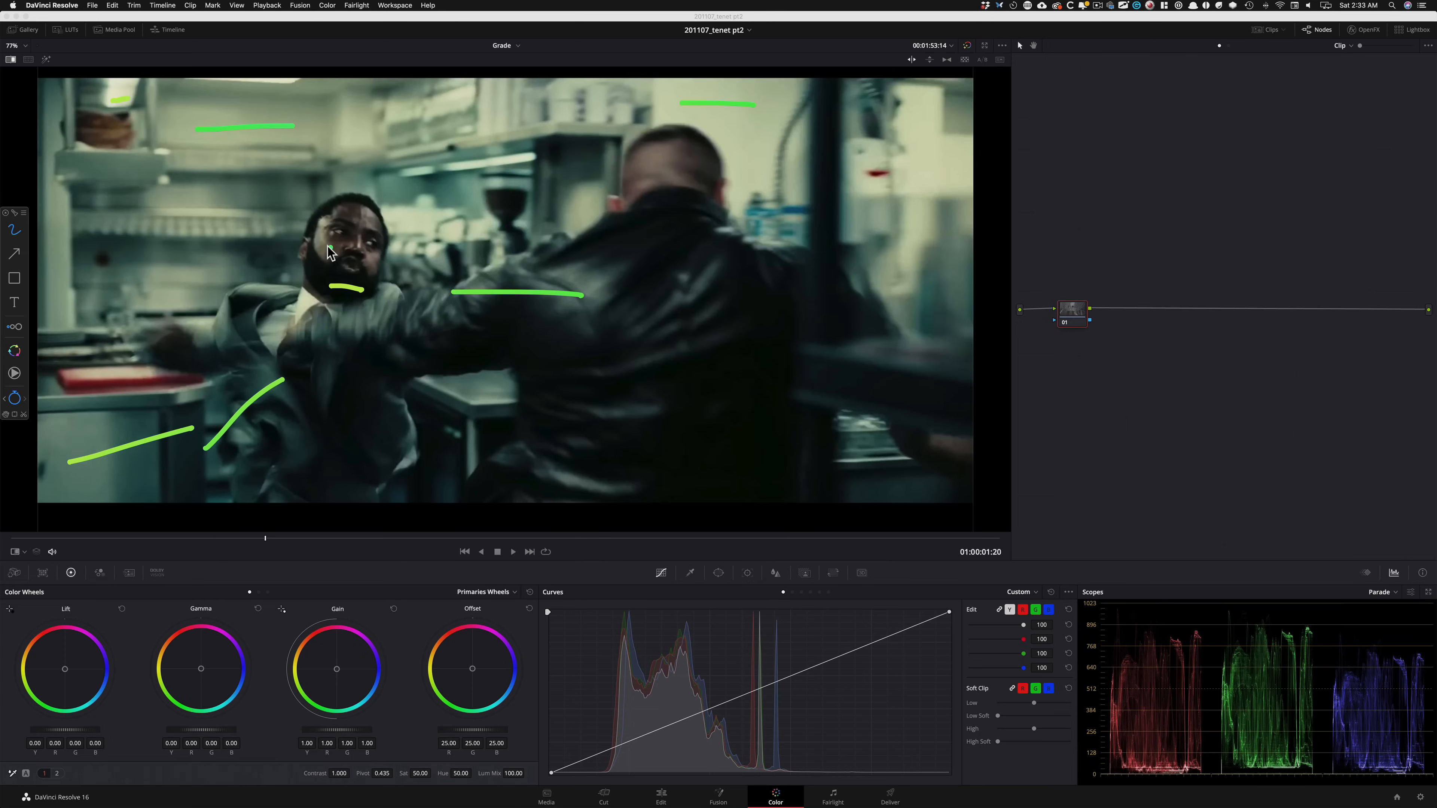
{"action": "left_click_drag", "start_coordinate": [322, 245], "coordinate": [341, 248]}
{"action": "left_click_drag", "start_coordinate": [666, 168], "coordinate": [673, 165]}
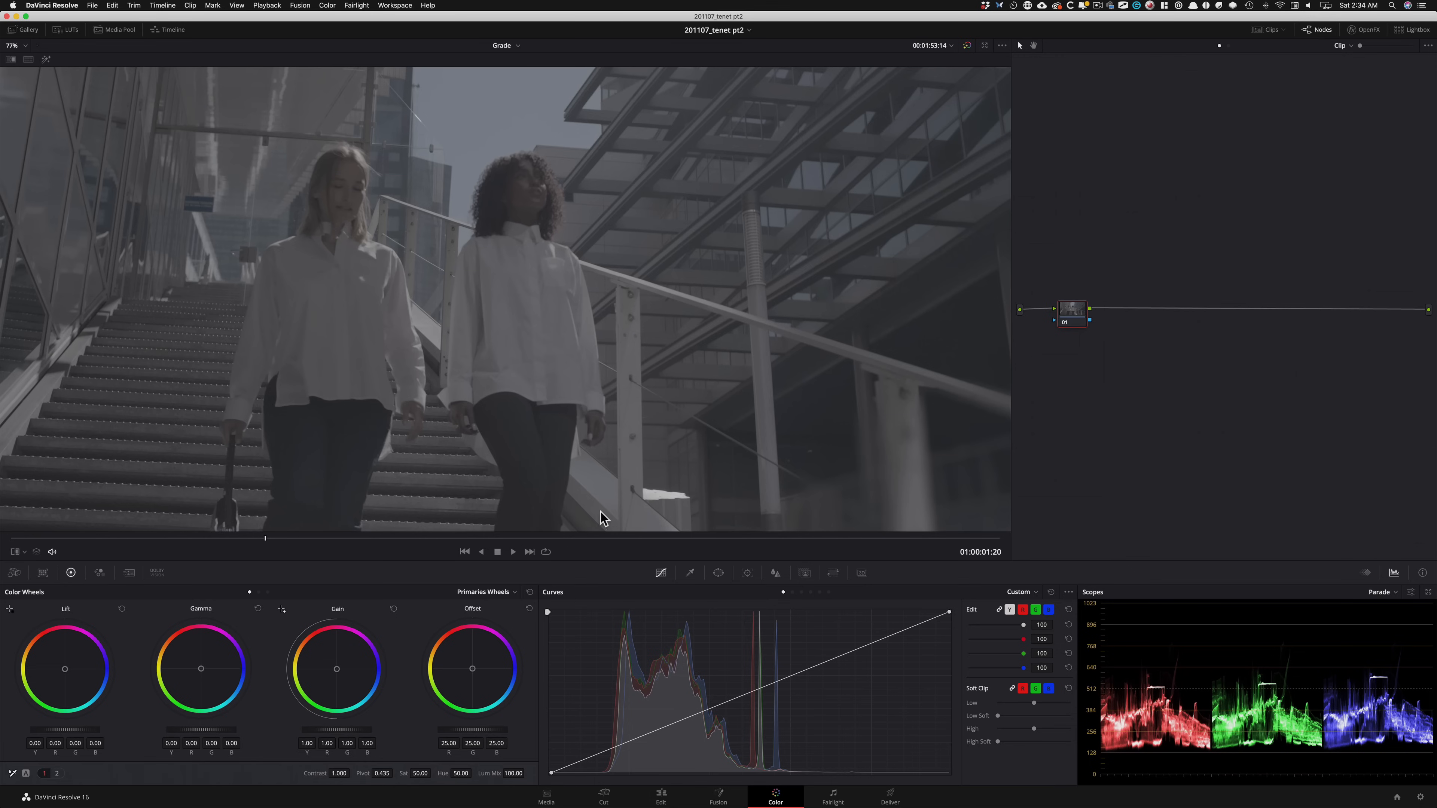
Step: Compare the ungraded clip with the reference still and show both side by side in split screen, keeping the Selected Still Images mode
{"action": "key", "text": "super+w"}
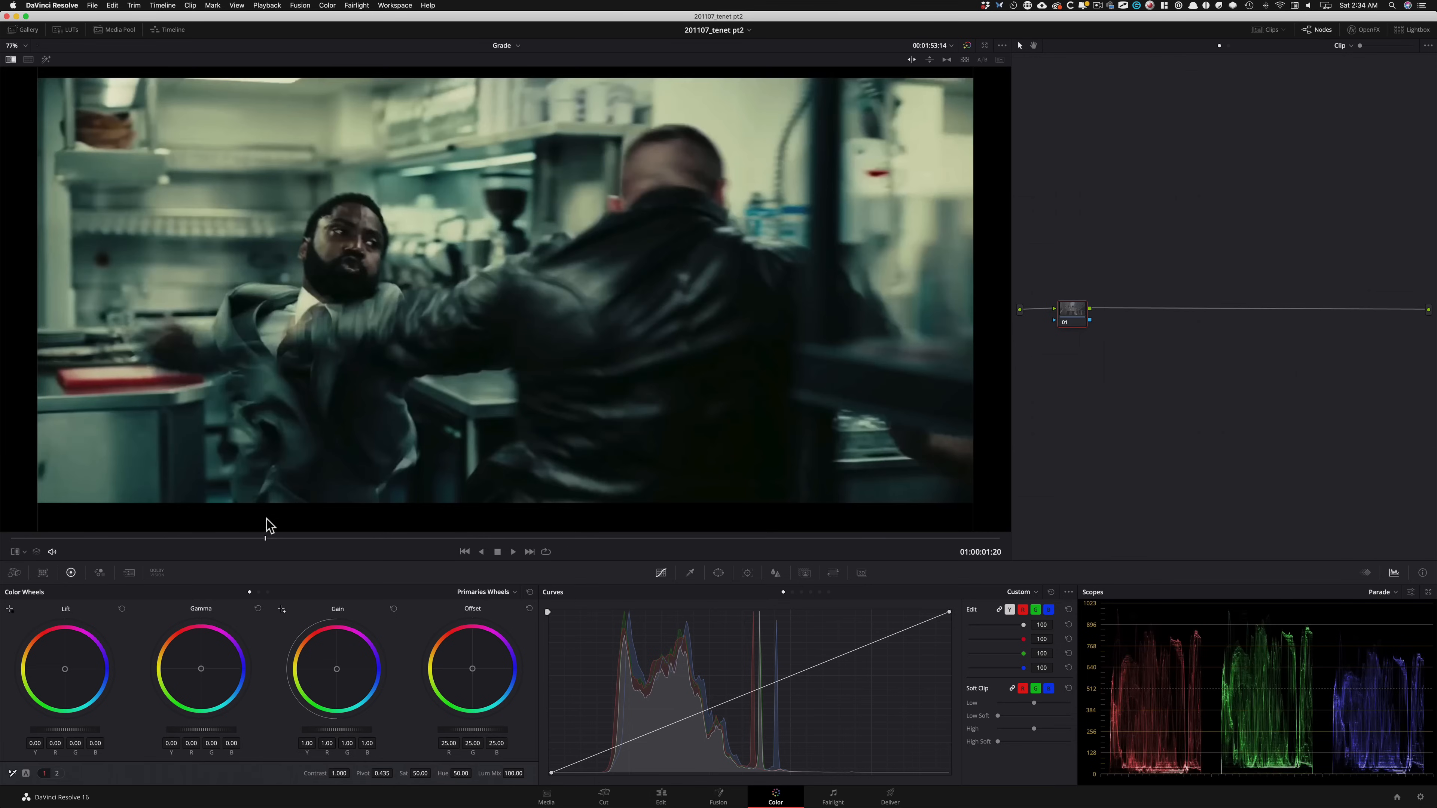
{"action": "key", "text": "grave"}
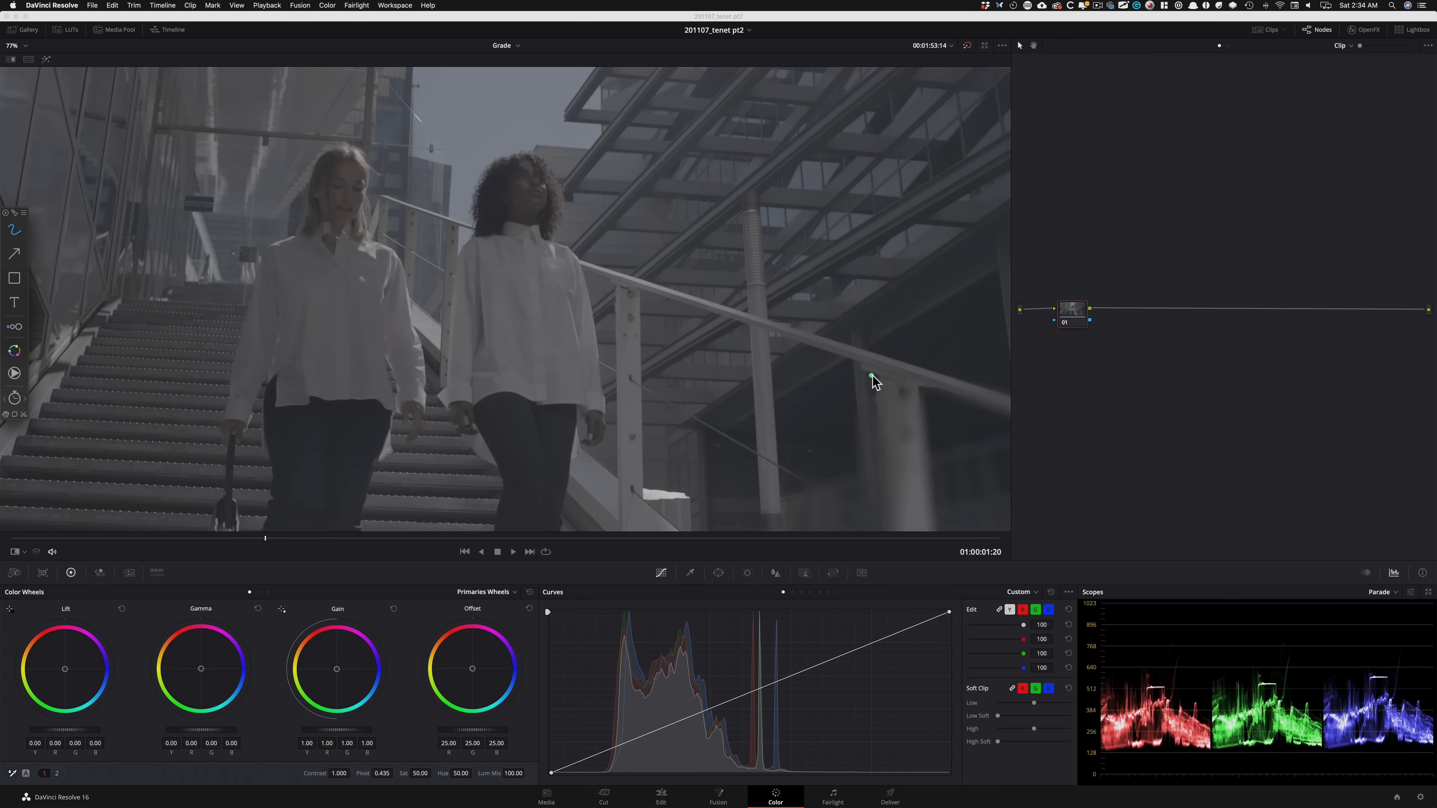
{"action": "key", "text": "alt+grave"}
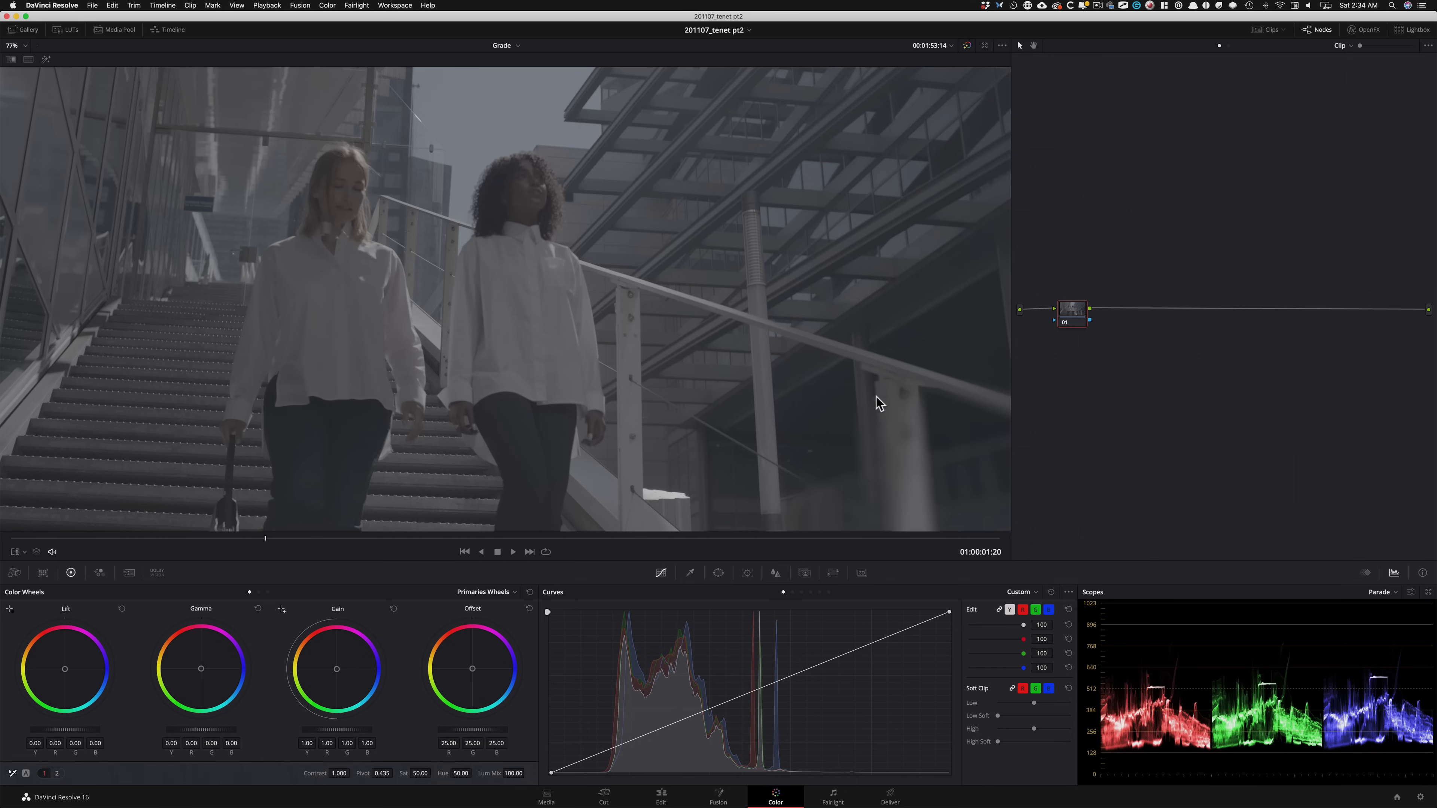
{"action": "key", "text": "alt+super+w"}
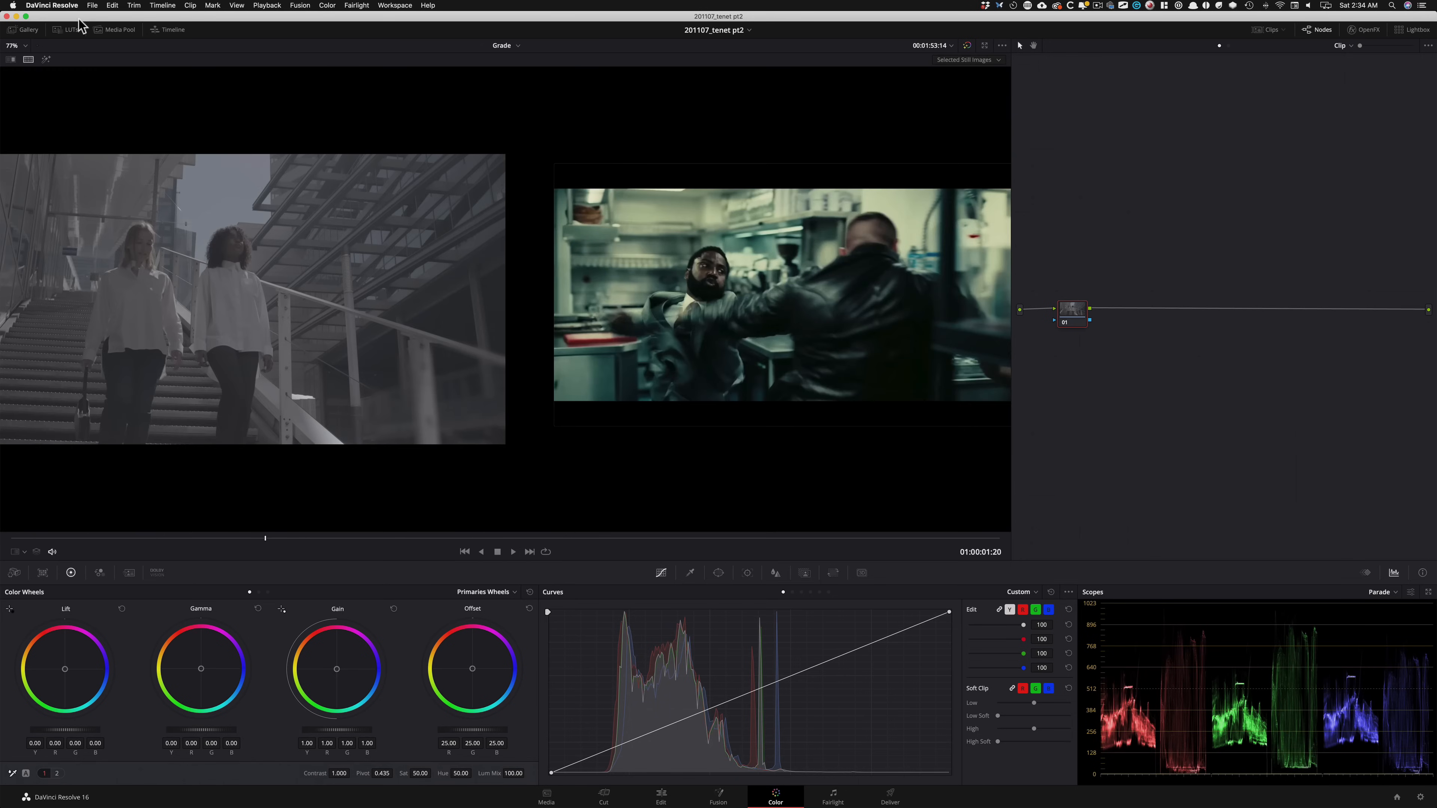
{"action": "left_click", "coordinate": [968, 59]}
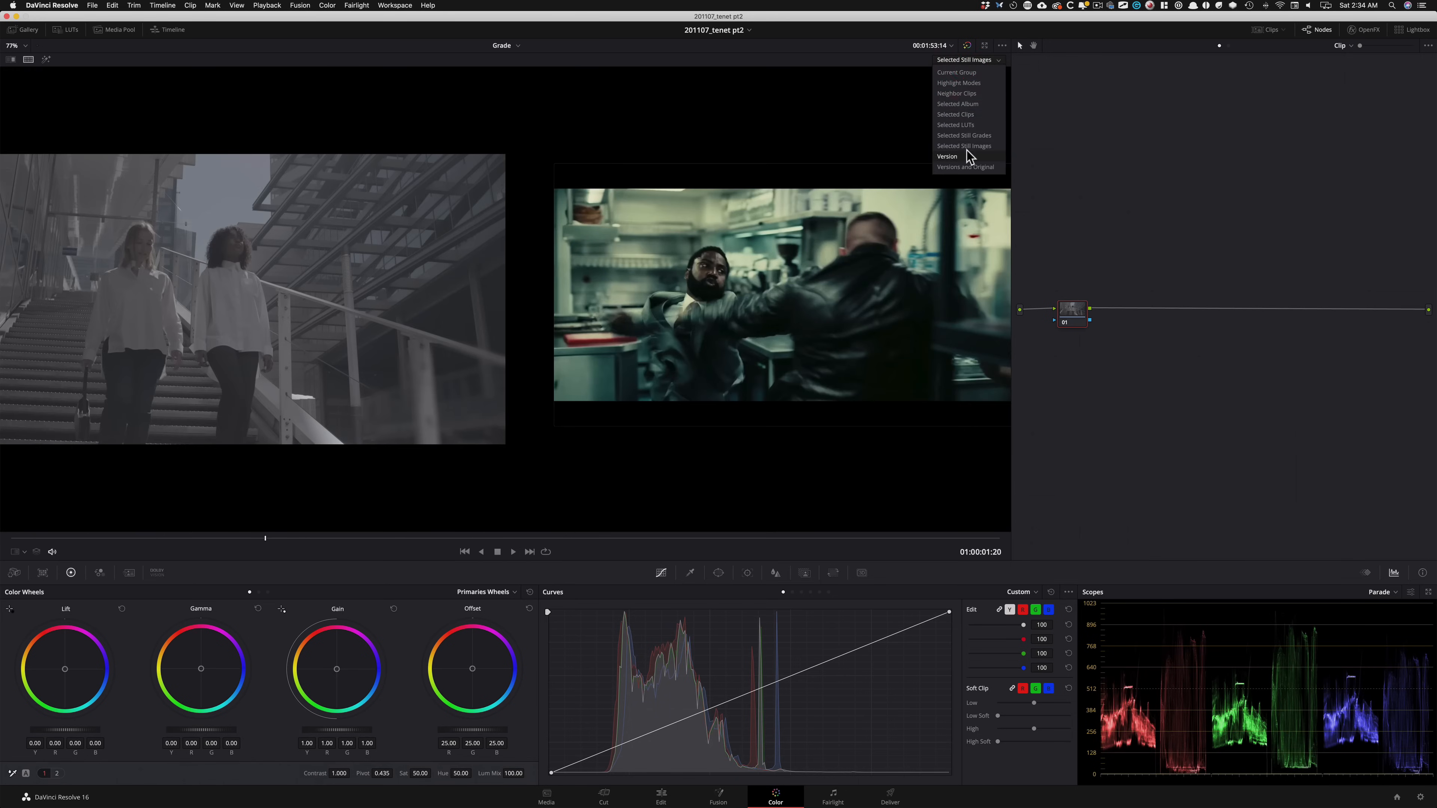
{"action": "left_click", "coordinate": [1168, 159]}
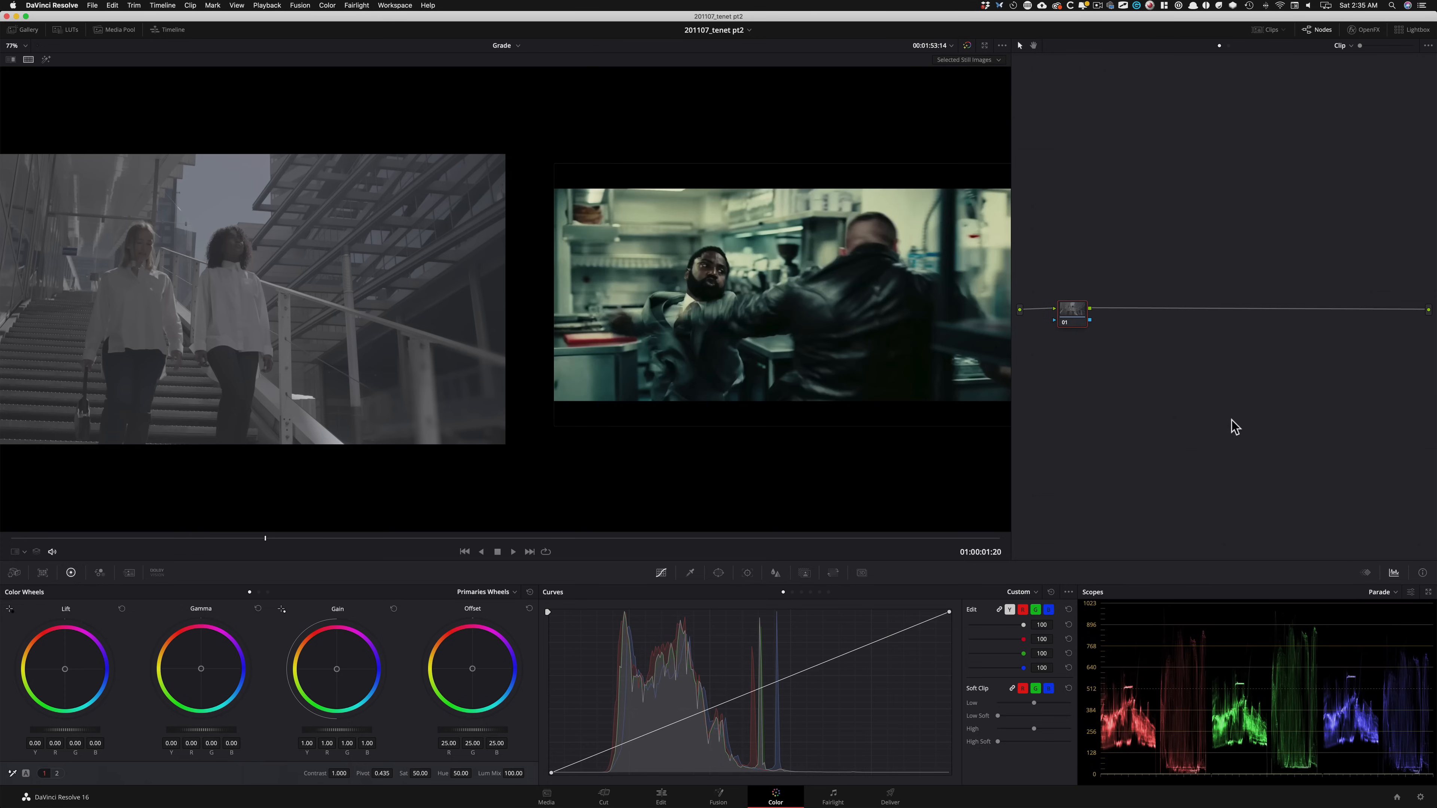
Step: Label the first node "pri"
{"action": "key", "text": "Tab"}
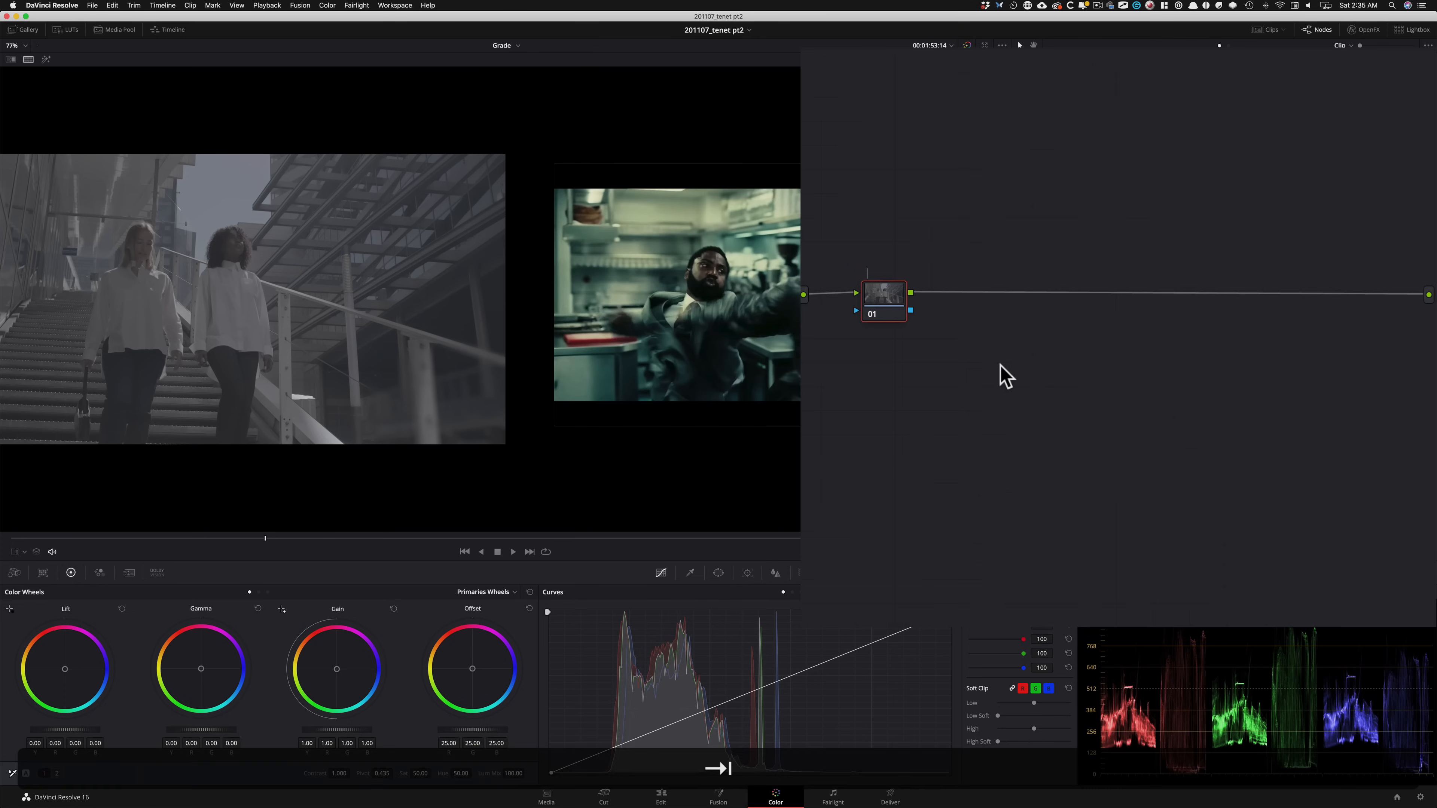
{"action": "type", "text": "pri"}
{"action": "key", "text": "Return"}
Step: Add a serial node after the pri node and label it "fpe"
{"action": "key", "text": "alt+s"}
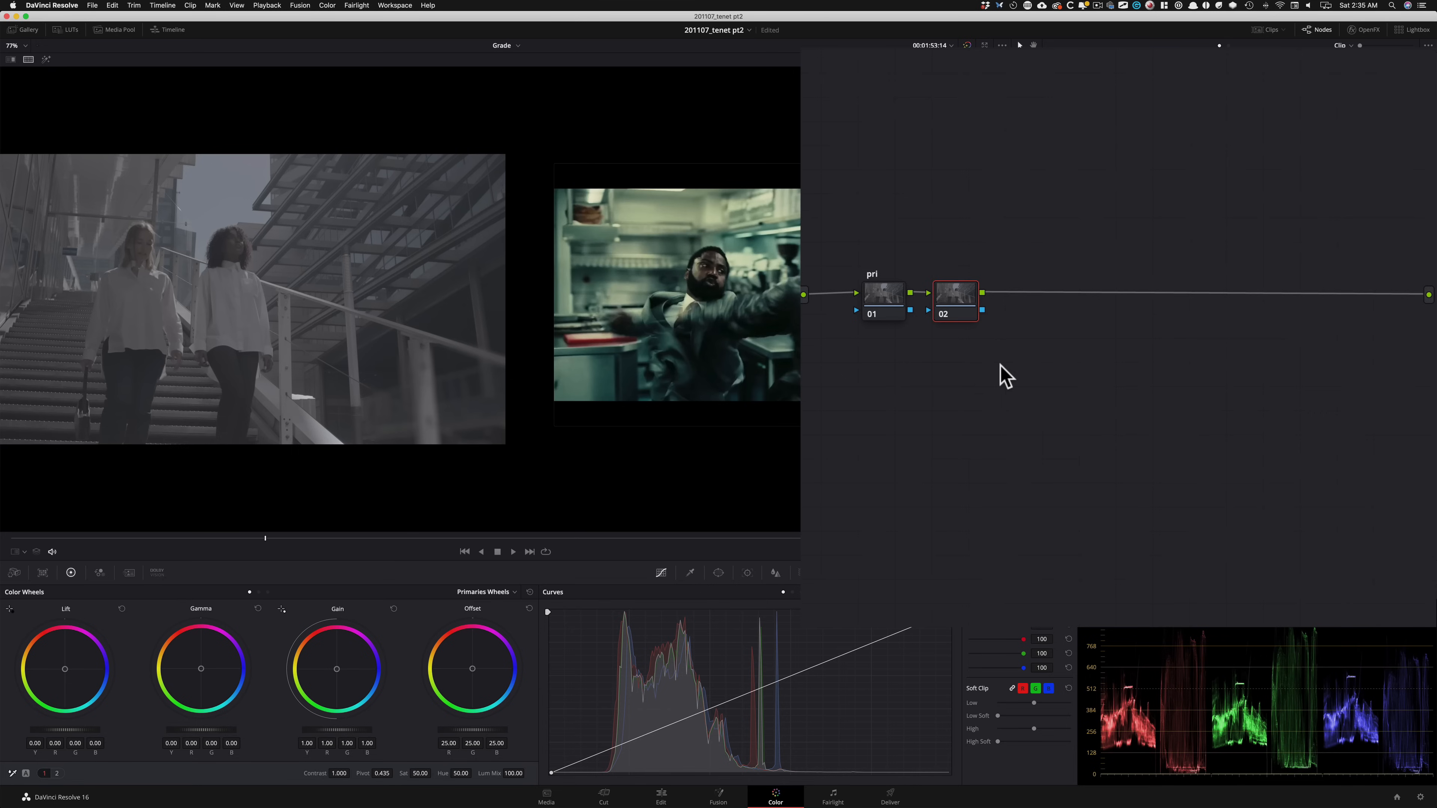
{"action": "key", "text": "Tab"}
{"action": "type", "text": "lu"}
{"action": "key", "text": "BackSpace"}
{"action": "key", "text": "BackSpace"}
{"action": "type", "text": "fpe"}
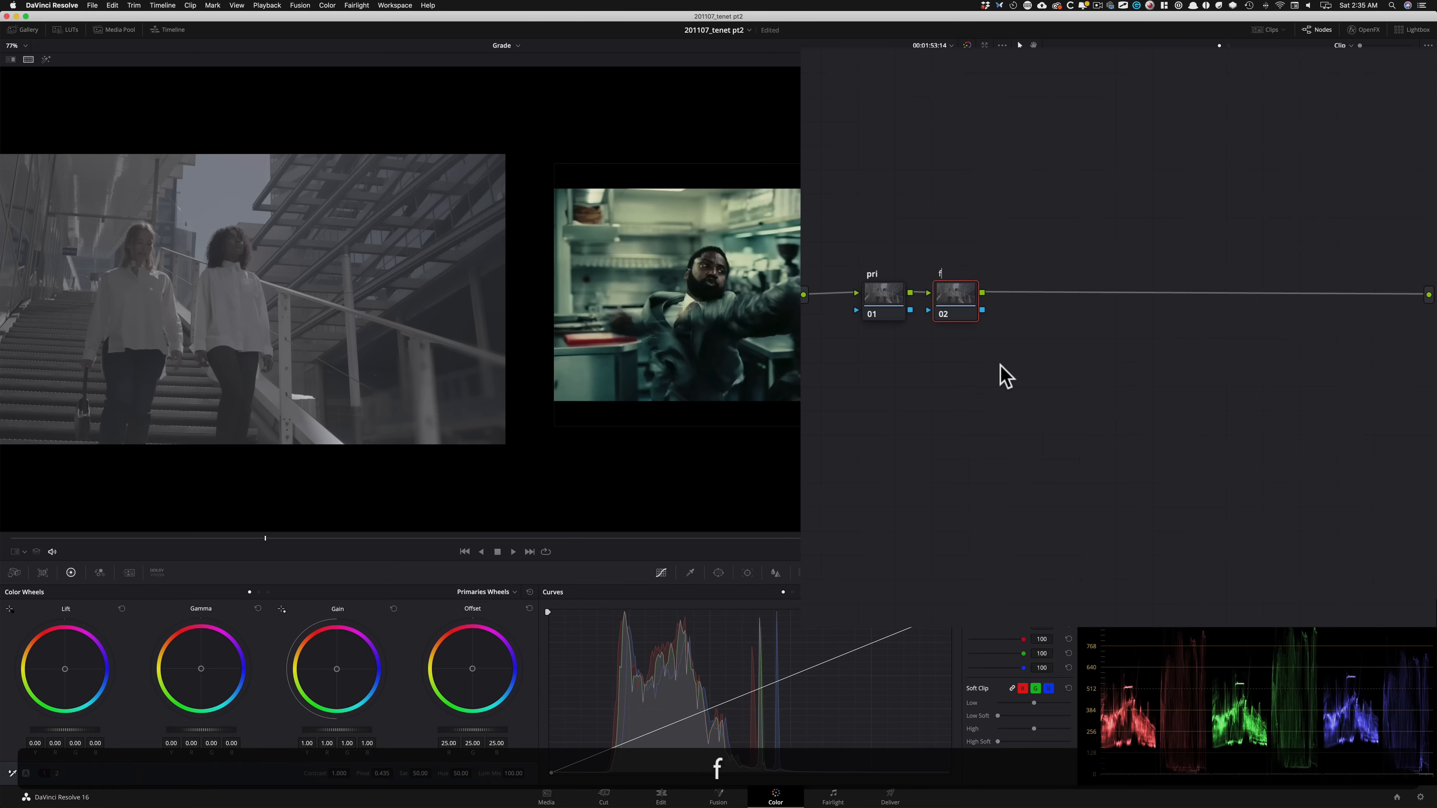
{"action": "key", "text": "Return"}
Step: Add a serial node after the fpe node and label it "exp"
{"action": "key", "text": "alt+s"}
{"action": "key", "text": "Tab"}
{"action": "type", "text": "exo"}
{"action": "key", "text": "BackSpace"}
{"action": "type", "text": "pe"}
{"action": "key", "text": "Return"}
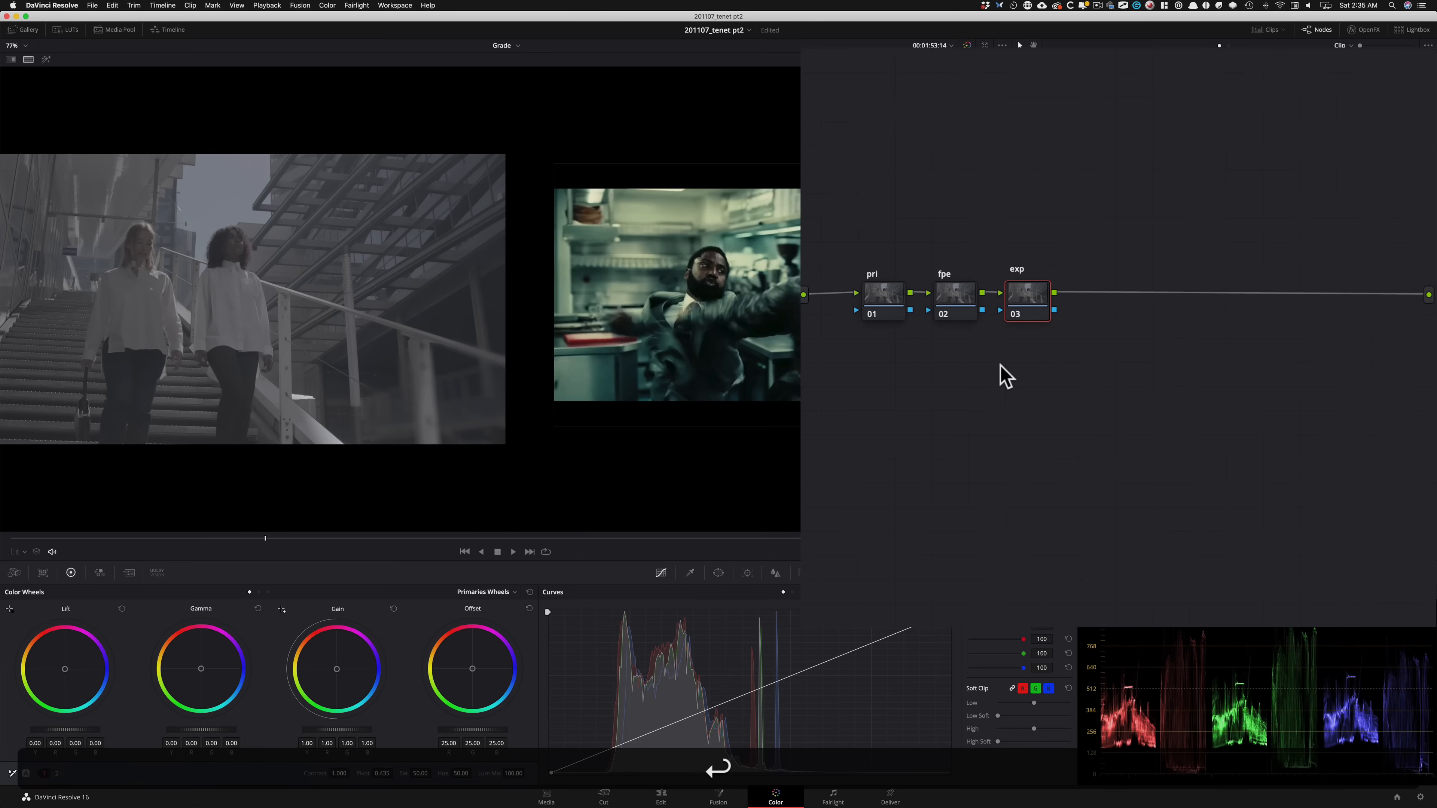
Step: Add a serial node after the exp node and label it "skin"
{"action": "key", "text": "alt+s"}
{"action": "key", "text": "Tab"}
{"action": "type", "text": "skin"}
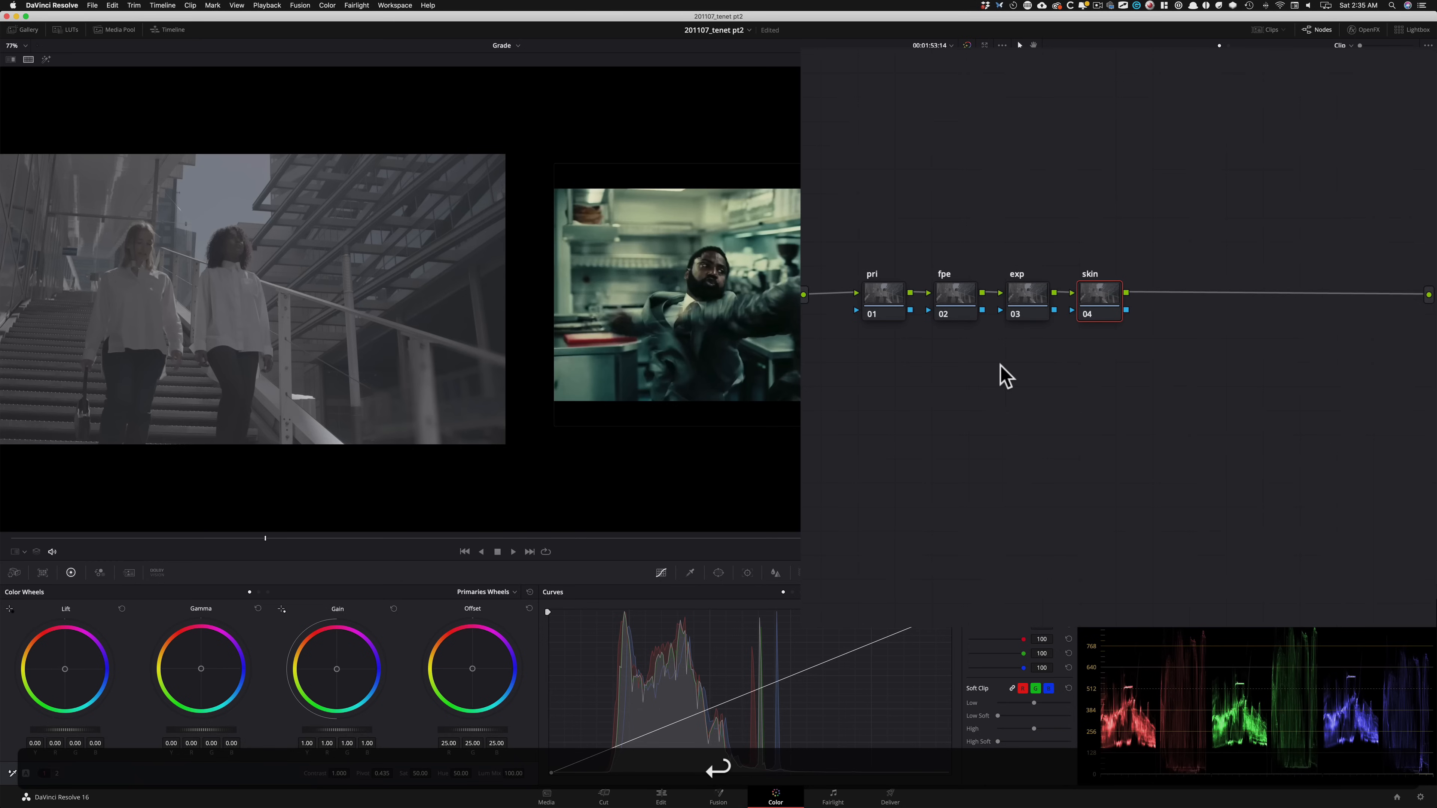
Step: Add a layer node beneath the skin node and label it "hue vs."
{"action": "key", "text": "alt+l"}
{"action": "key", "text": "Tab"}
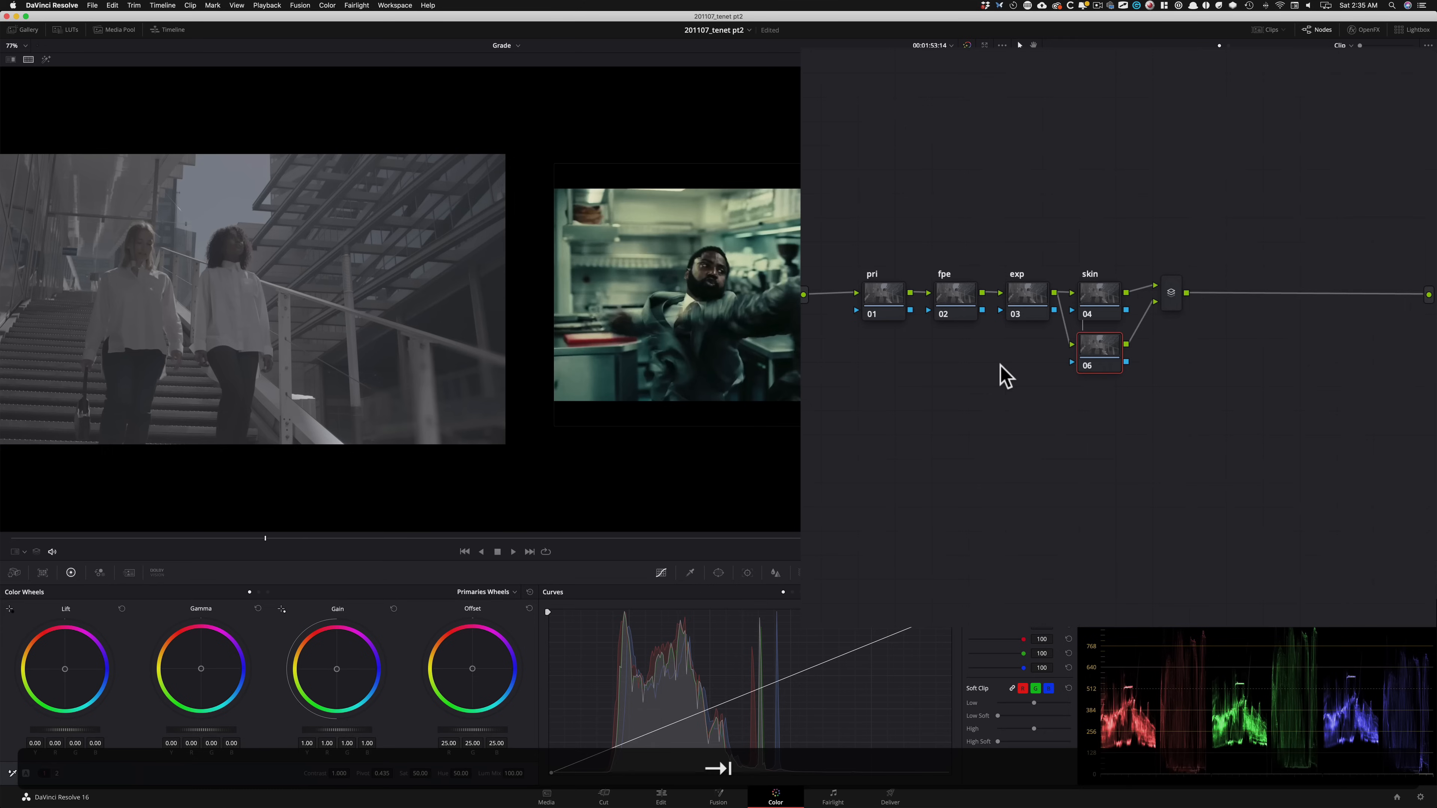
{"action": "type", "text": "hue vs."}
{"action": "key", "text": "Return"}
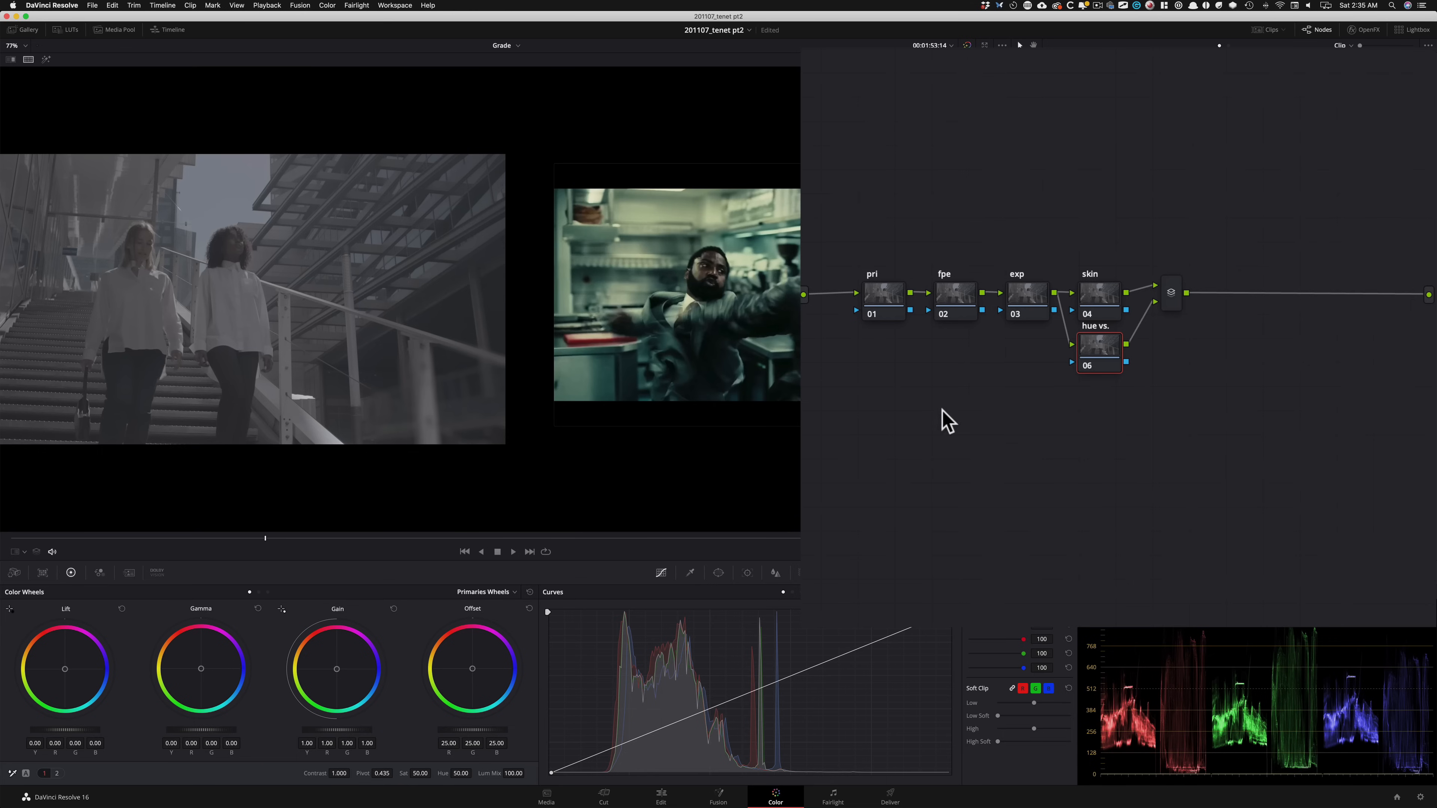
Step: Add a node after the layer mixer, discarding the misplaced one after hue vs., and label it "look adj"
{"action": "key", "text": "alt+s"}
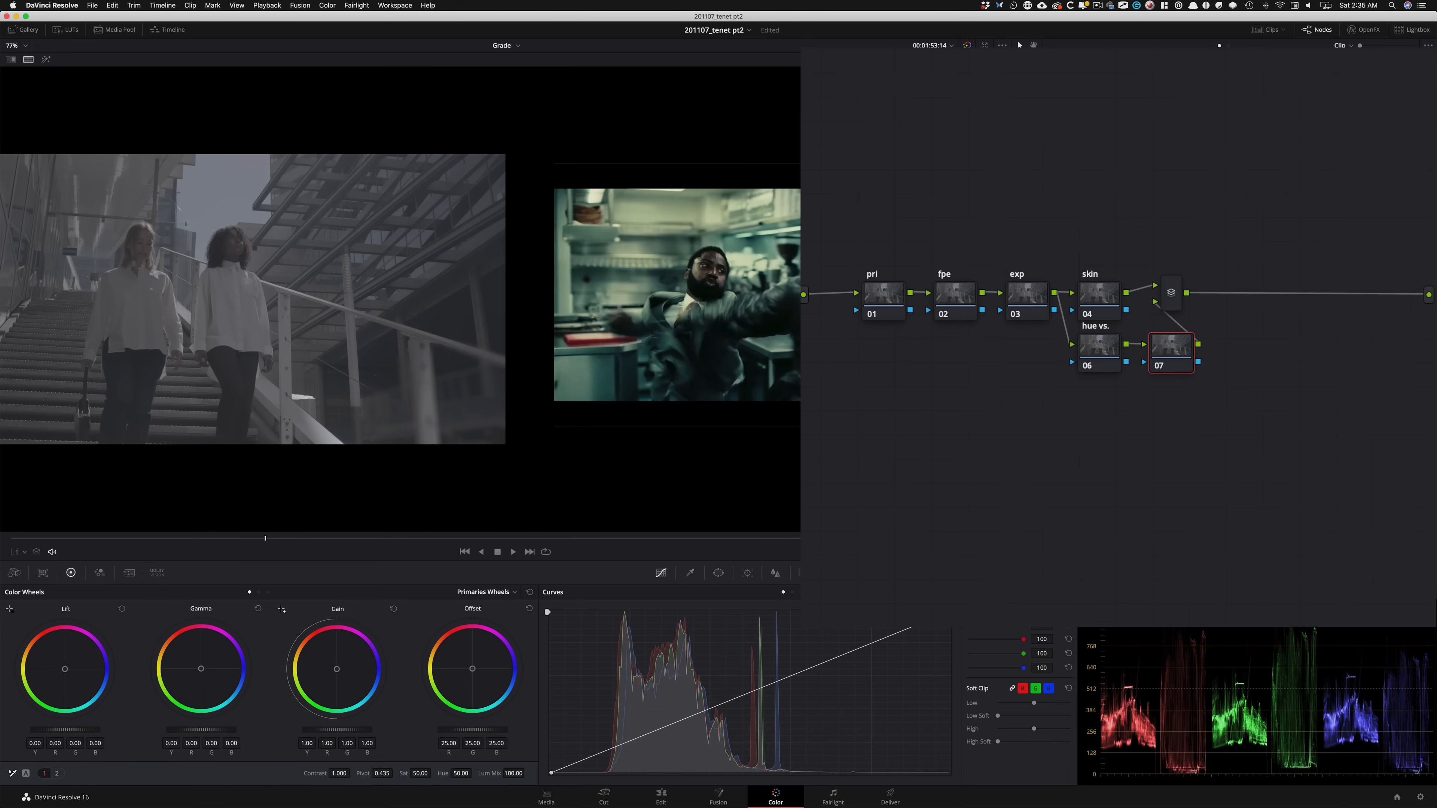
{"action": "key", "text": "Delete"}
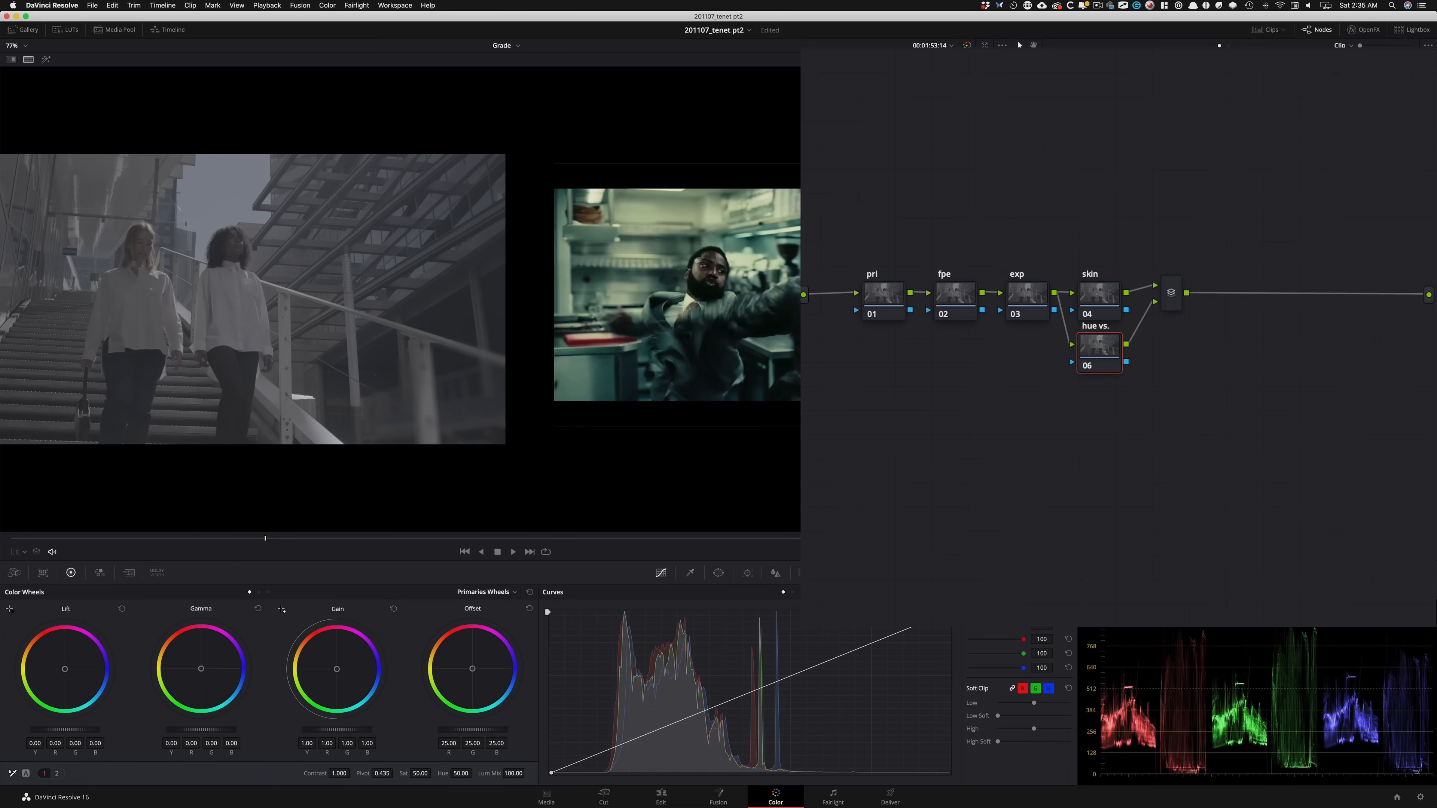
{"action": "key", "text": "alt+k"}
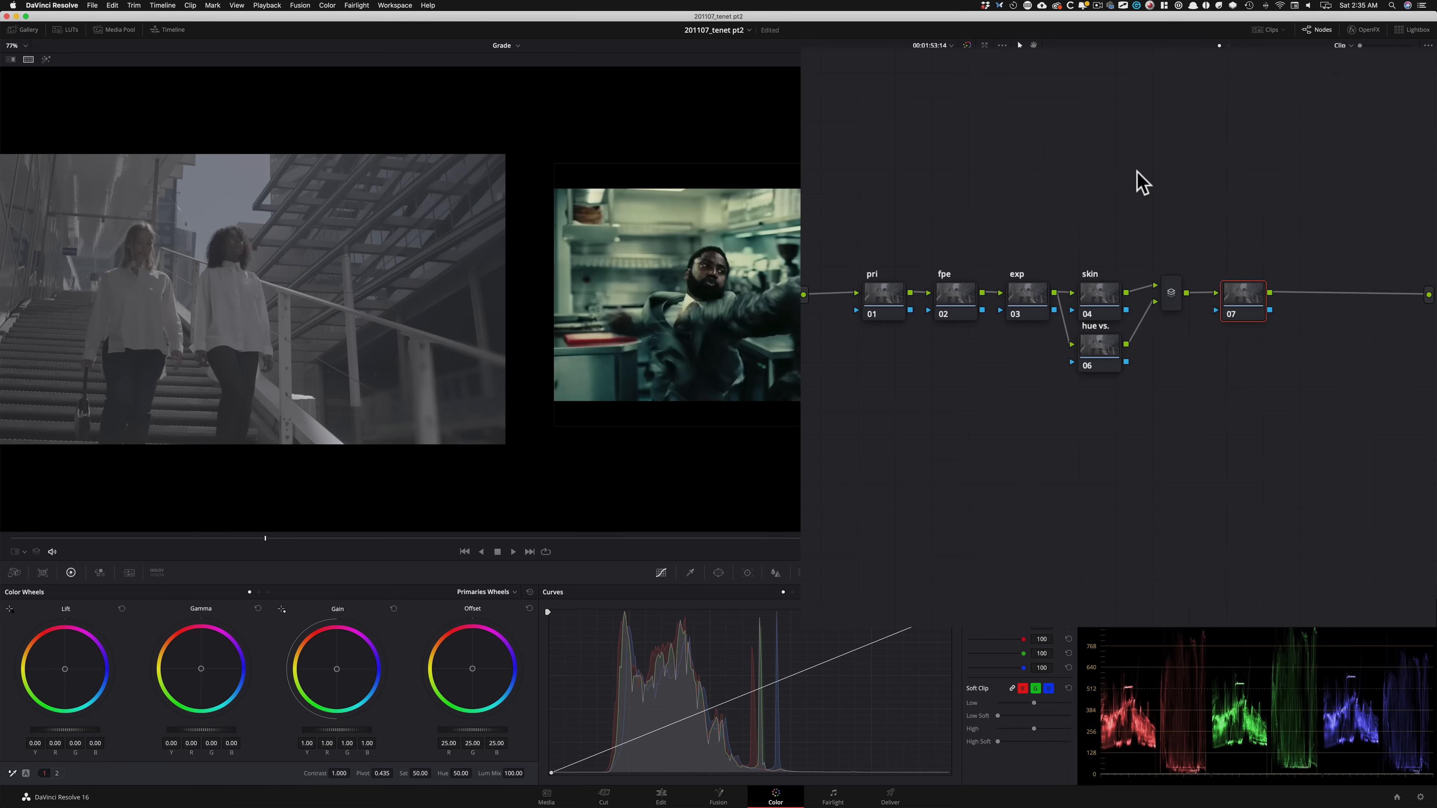
{"action": "key", "text": "Tab"}
{"action": "type", "text": "look adj"}
{"action": "key", "text": "Return"}
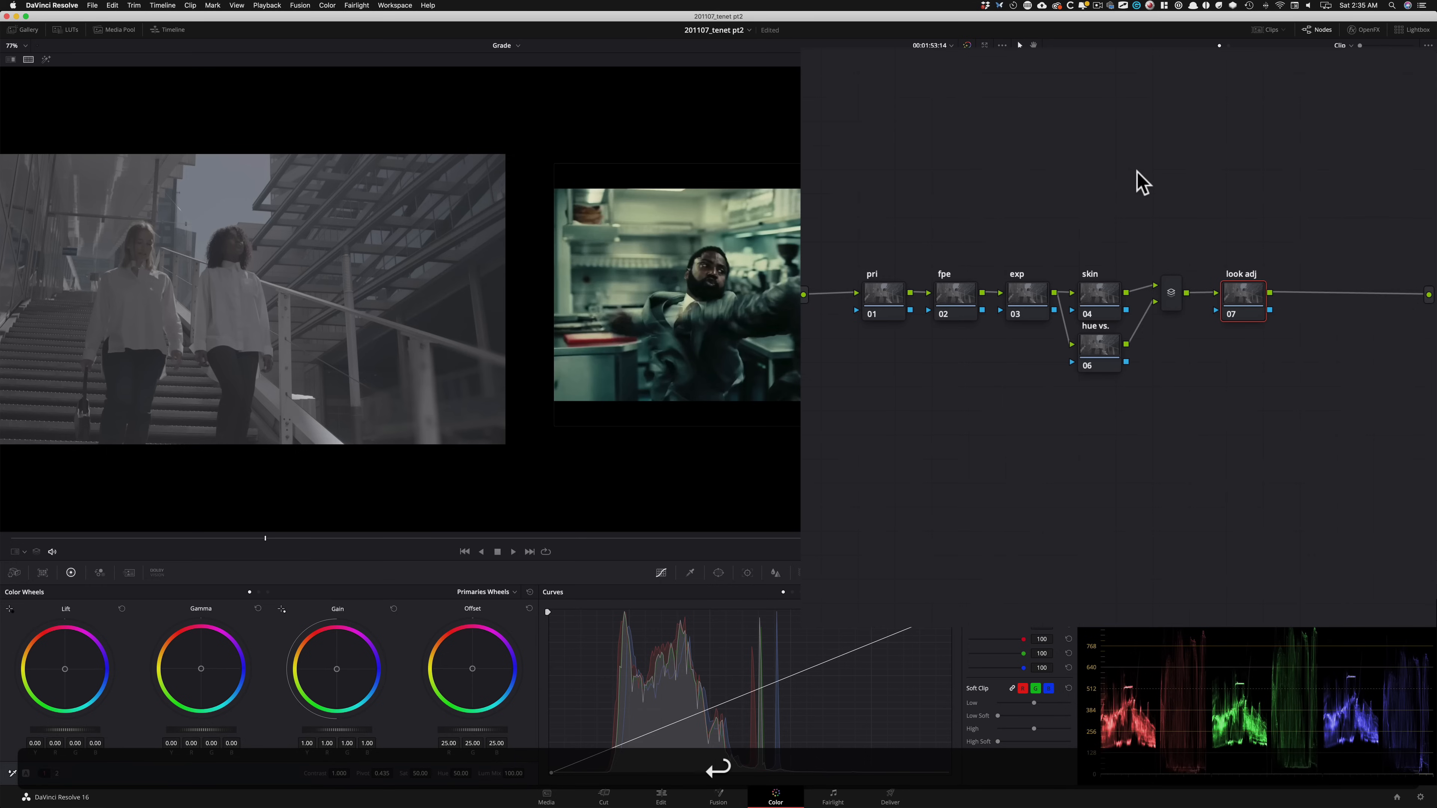
Step: Add a serial node after the look adj node and label it "grain"
{"action": "key", "text": "alt+s"}
{"action": "key", "text": "Tab"}
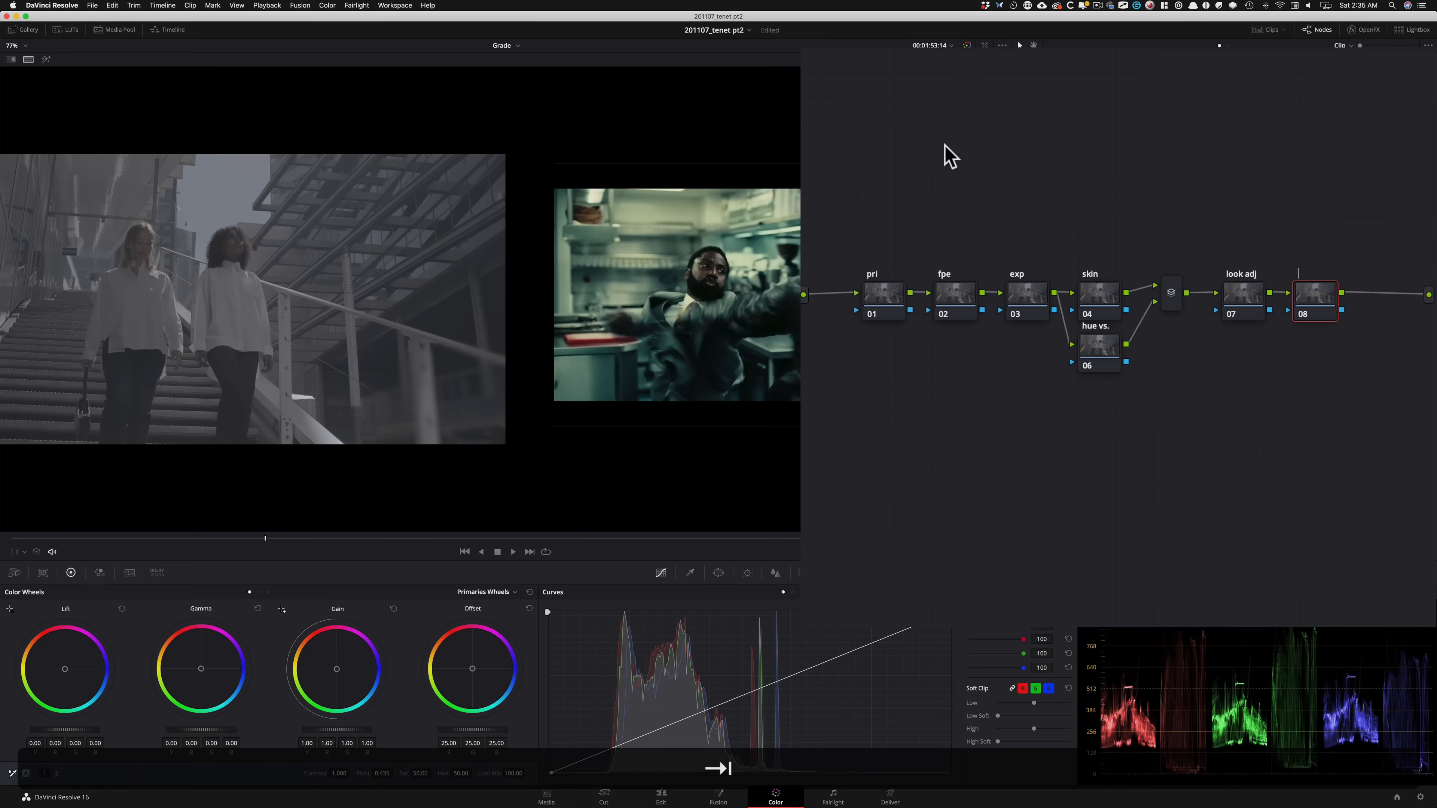
{"action": "type", "text": "grain"}
{"action": "key", "text": "Return"}
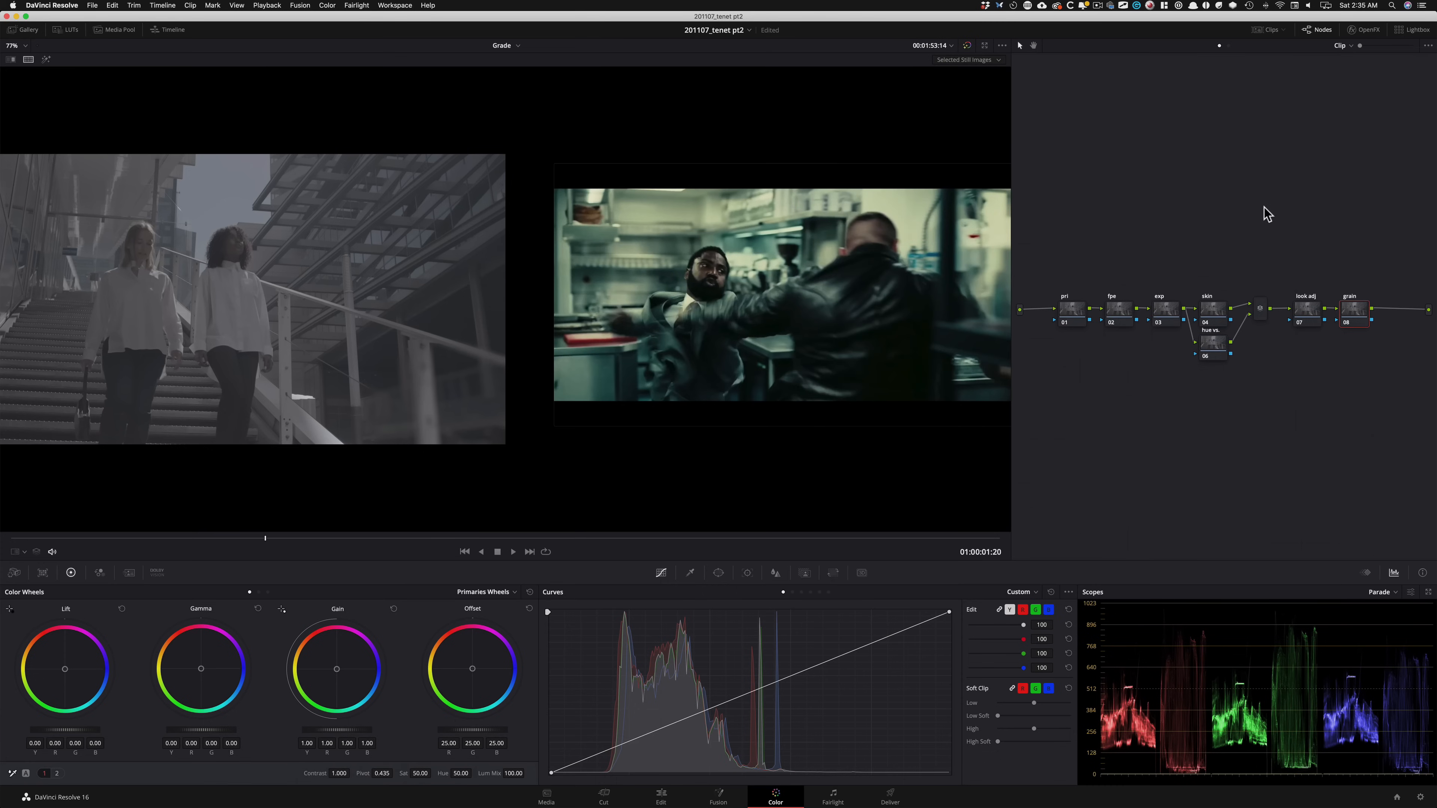
Step: Apply the Rec709 Kodak 2383 D55 film look LUT to the fpe node and make the pri node active
{"action": "left_click", "coordinate": [1114, 313]}
{"action": "left_click", "coordinate": [66, 30]}
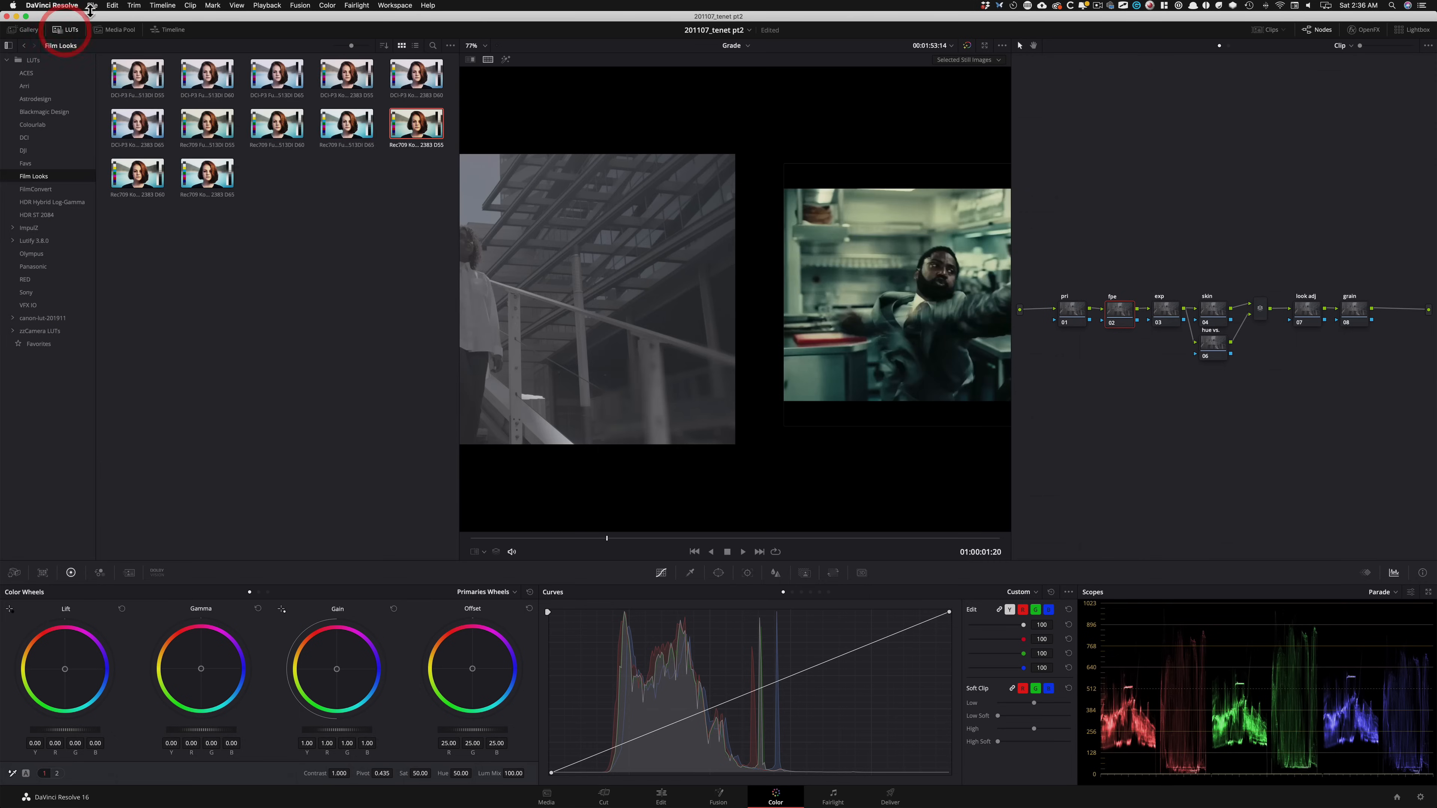
{"action": "double_click", "coordinate": [410, 131]}
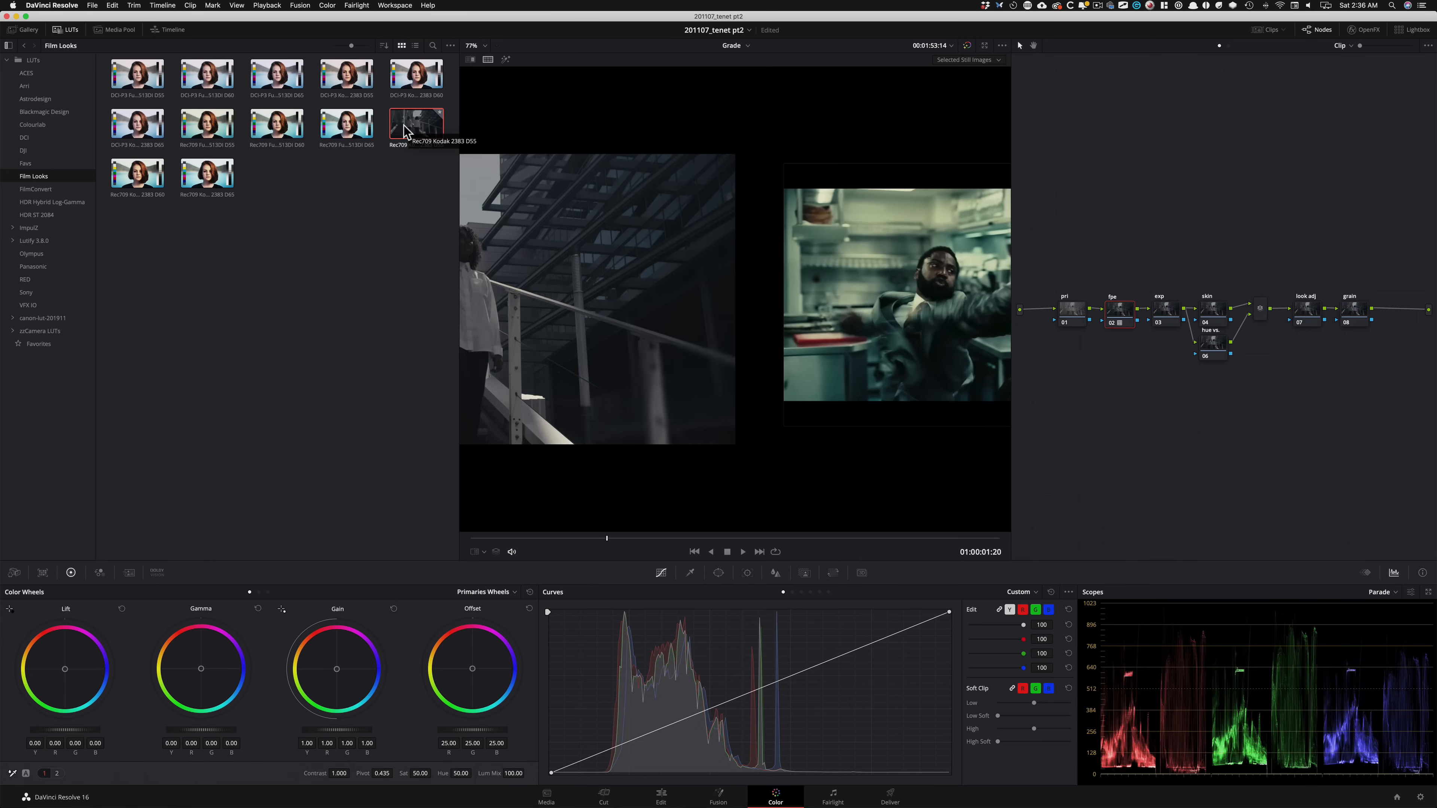
{"action": "left_click", "coordinate": [52, 33]}
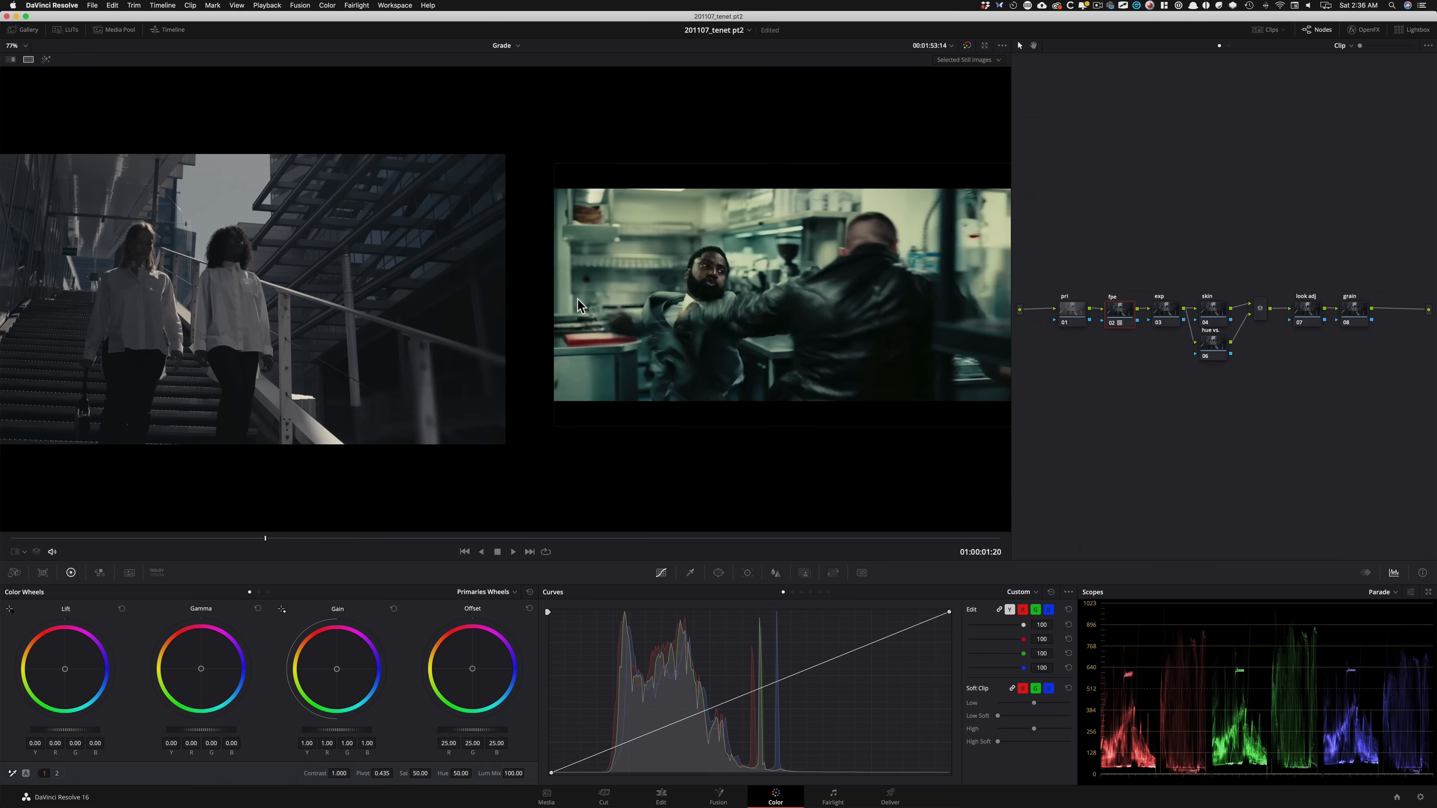
{"action": "left_click", "coordinate": [1099, 209]}
{"action": "key", "text": "shift+semicolon"}
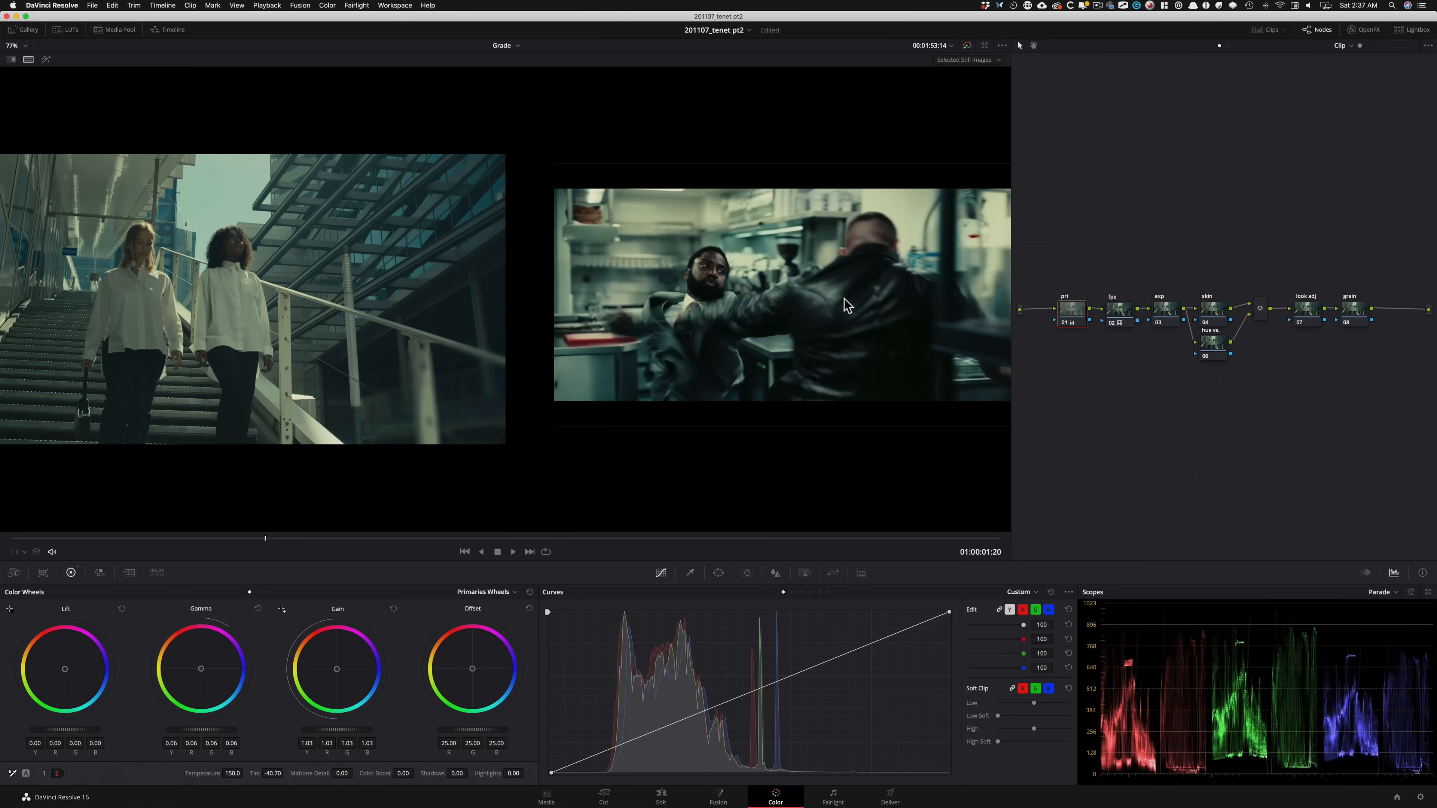
Step: Move the active selection from the pri node to the exp node
{"action": "left_click", "coordinate": [1150, 182]}
{"action": "key", "text": "alt+shift+apostrophe"}
{"action": "key", "text": "alt+shift+apostrophe"}
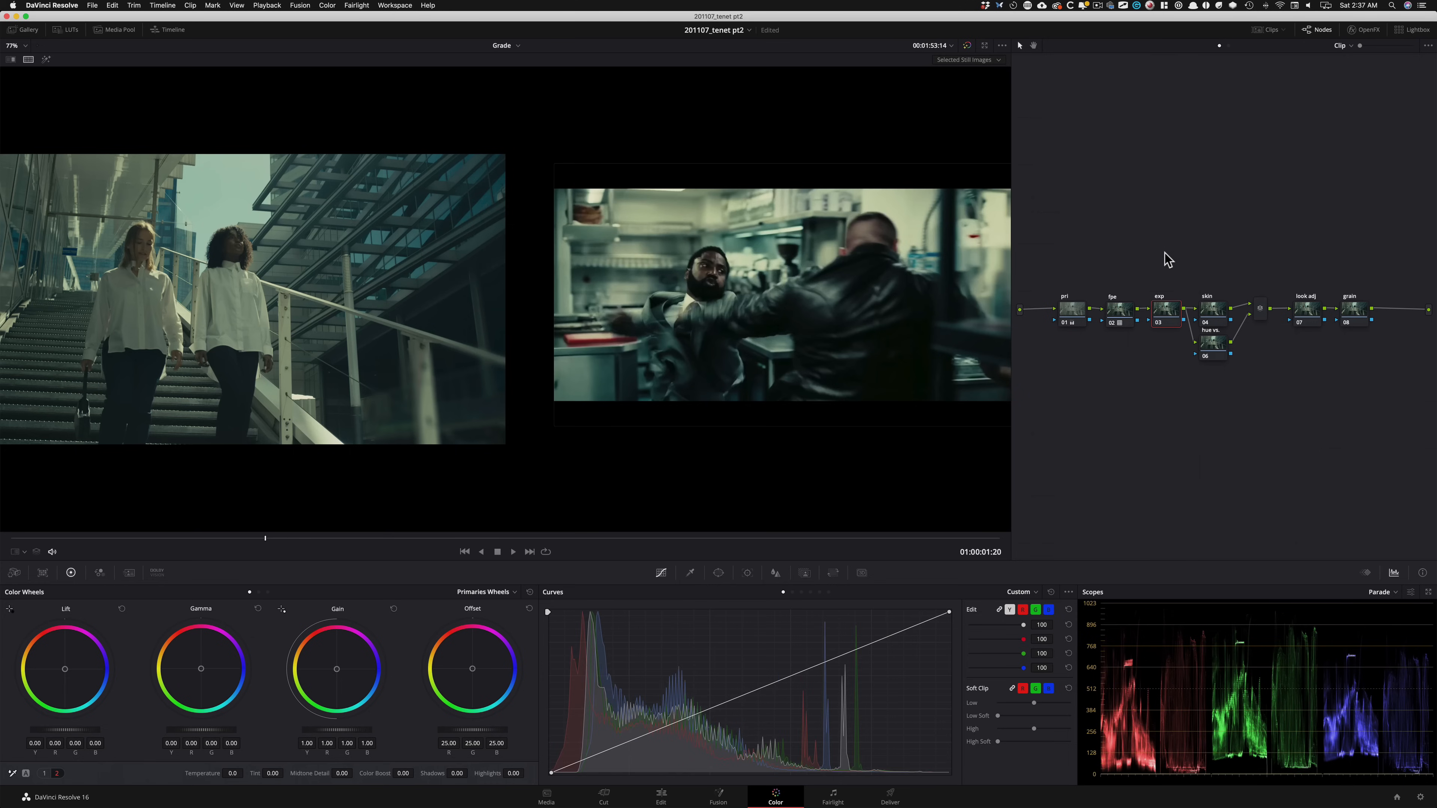
Step: Set the exp node's log Shadow wheel to -0.05 red, -0.07 green and -0.08 blue, and compare the node off and on
{"action": "key", "text": "alt+z"}
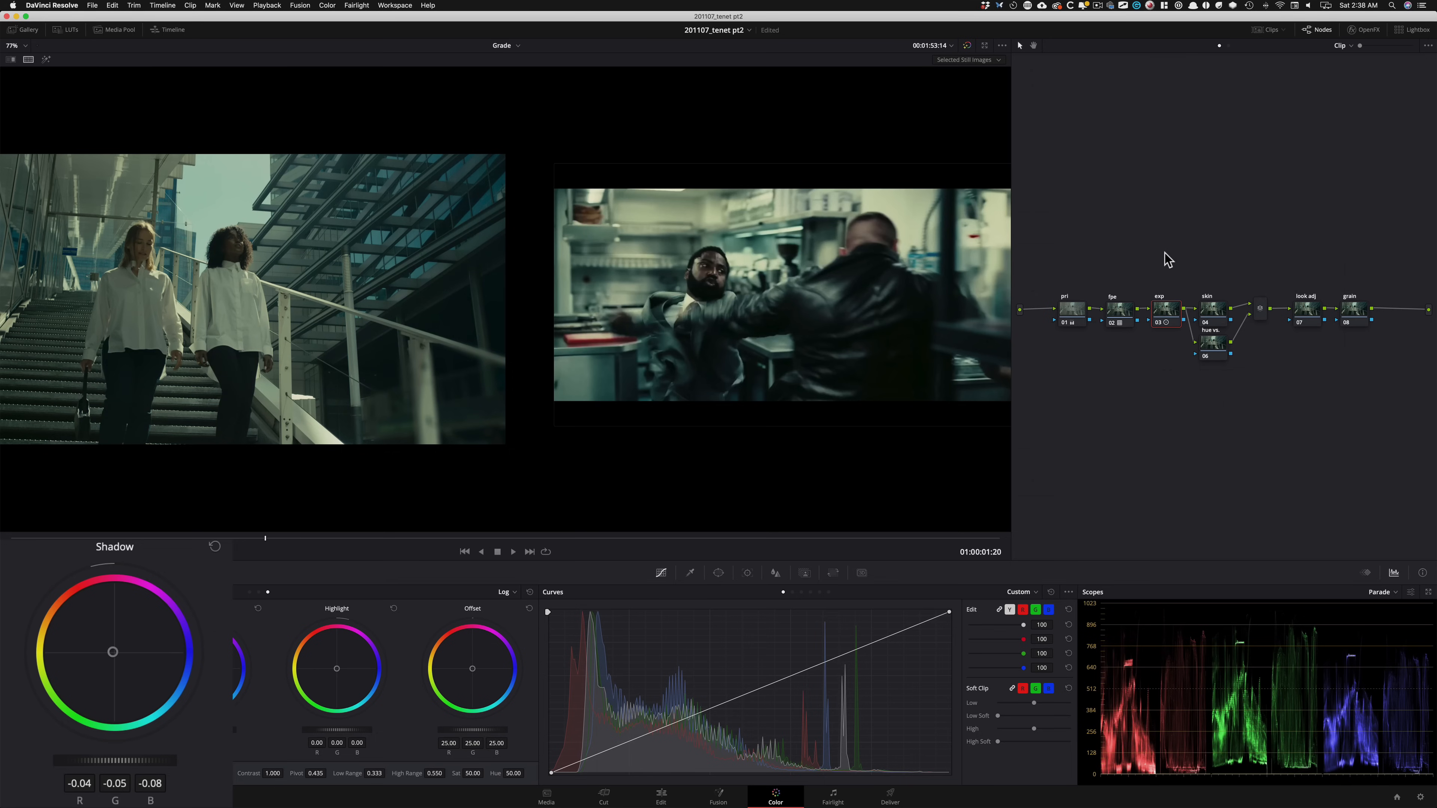
{"action": "key", "text": "super+d"}
{"action": "key", "text": "super+d"}
{"action": "key", "text": "super+d"}
{"action": "key", "text": "super+d"}
{"action": "key", "text": "super+d"}
{"action": "key", "text": "super+d"}
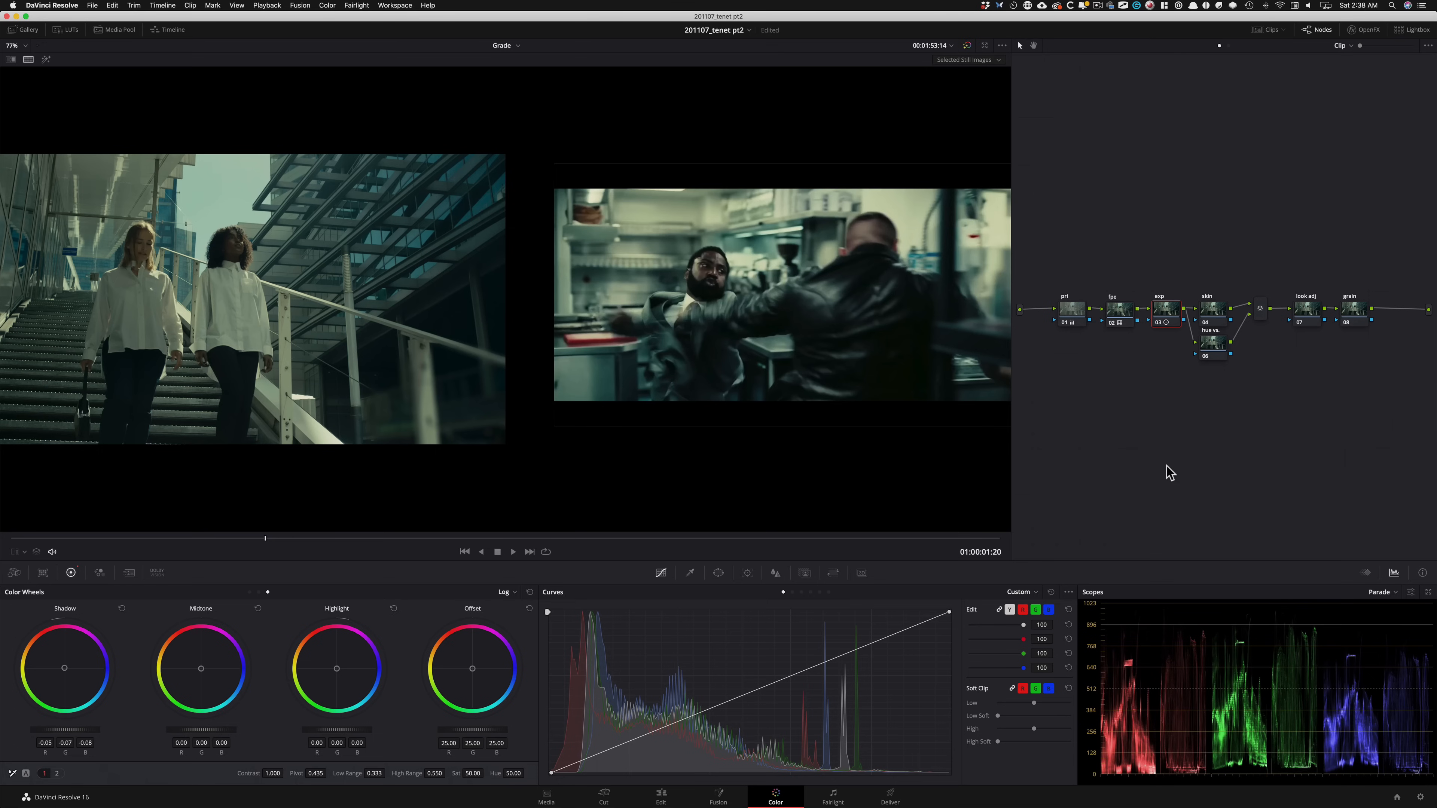
Step: Set the exp node's contrast to 1.085, compare it off and on, and set the log Low Range to 0.311
{"action": "key", "text": "alt+z"}
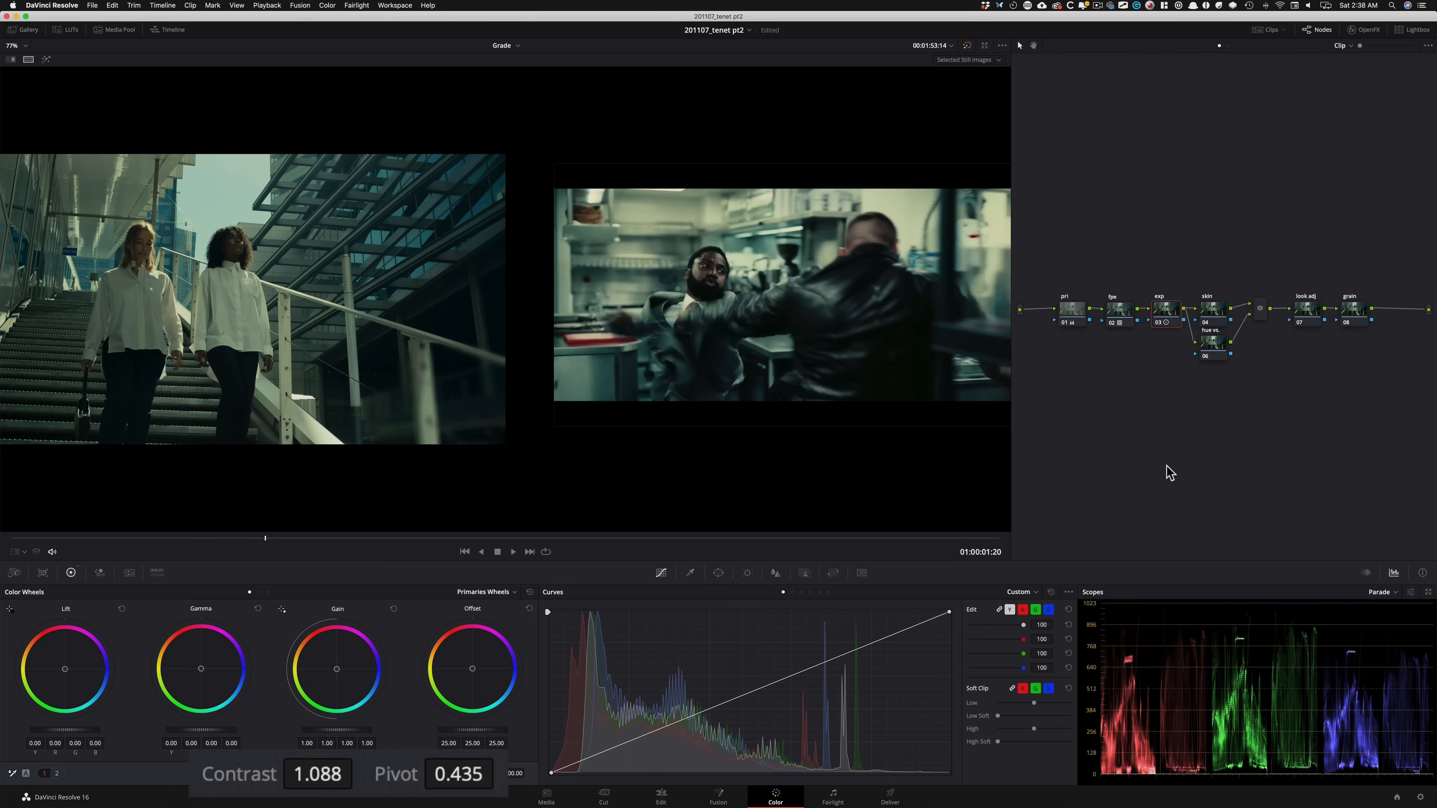
{"action": "key", "text": "super+d"}
{"action": "key", "text": "super+d"}
{"action": "key", "text": "super+d"}
{"action": "key", "text": "super+d"}
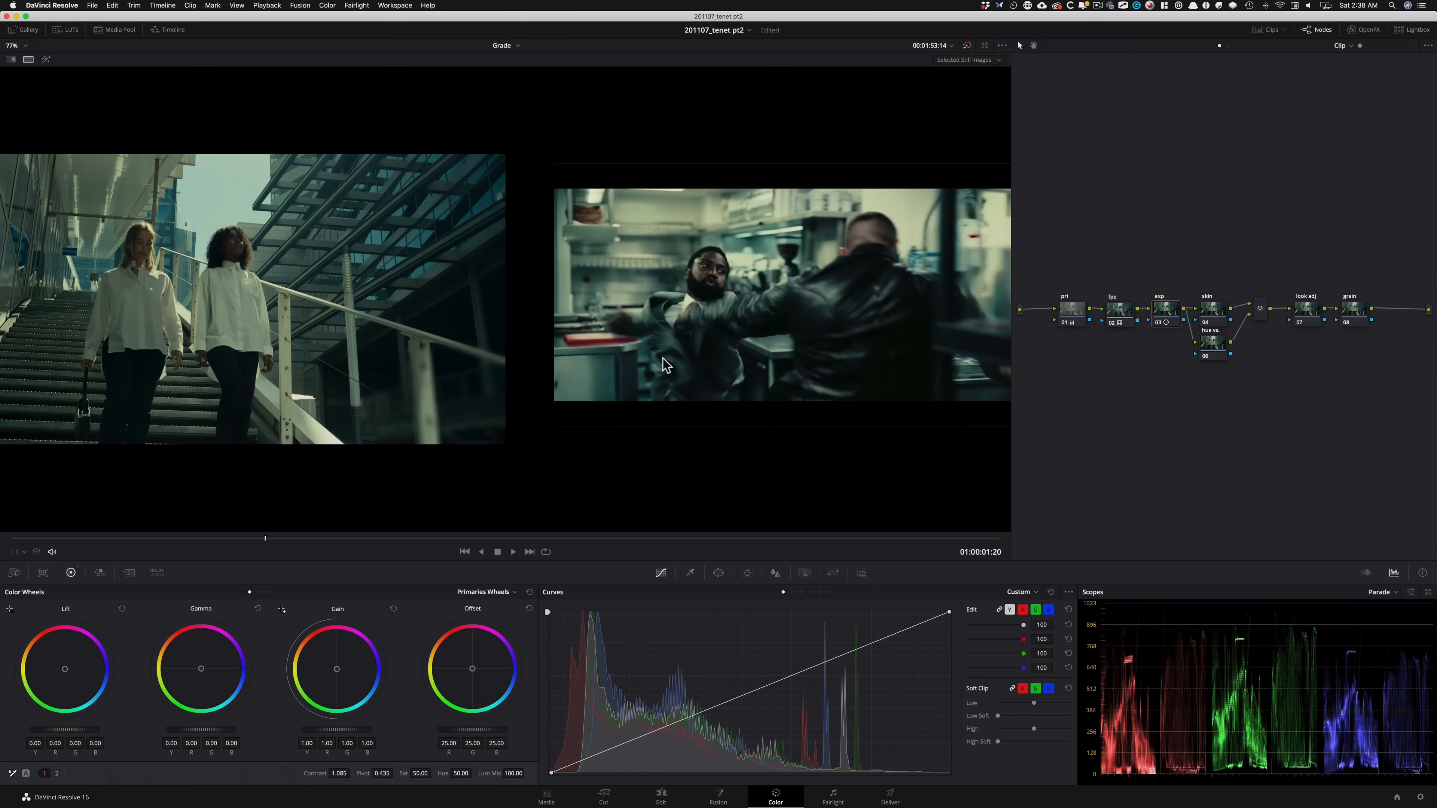
{"action": "key", "text": "super+d"}
{"action": "key", "text": "super+d"}
{"action": "key", "text": "super+d"}
{"action": "key", "text": "super+d"}
{"action": "key", "text": "alt+z"}
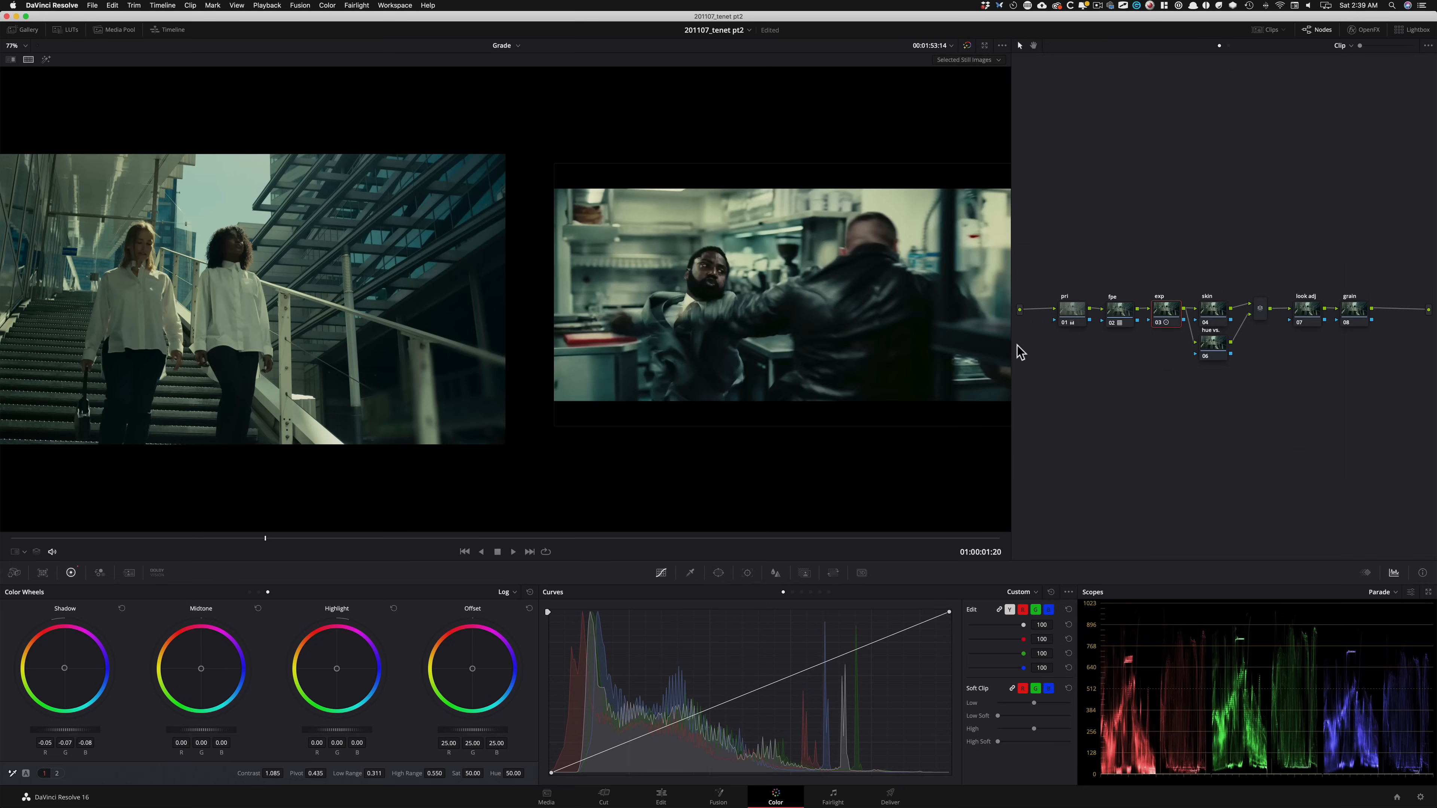
Step: On the skin node, raise the yellow point (input hue 316.00) of the Hue Vs Hue curve to 13.38 hue rotation and compare off and on
{"action": "left_click", "coordinate": [1175, 158]}
{"action": "key", "text": "shift+apostrophe"}
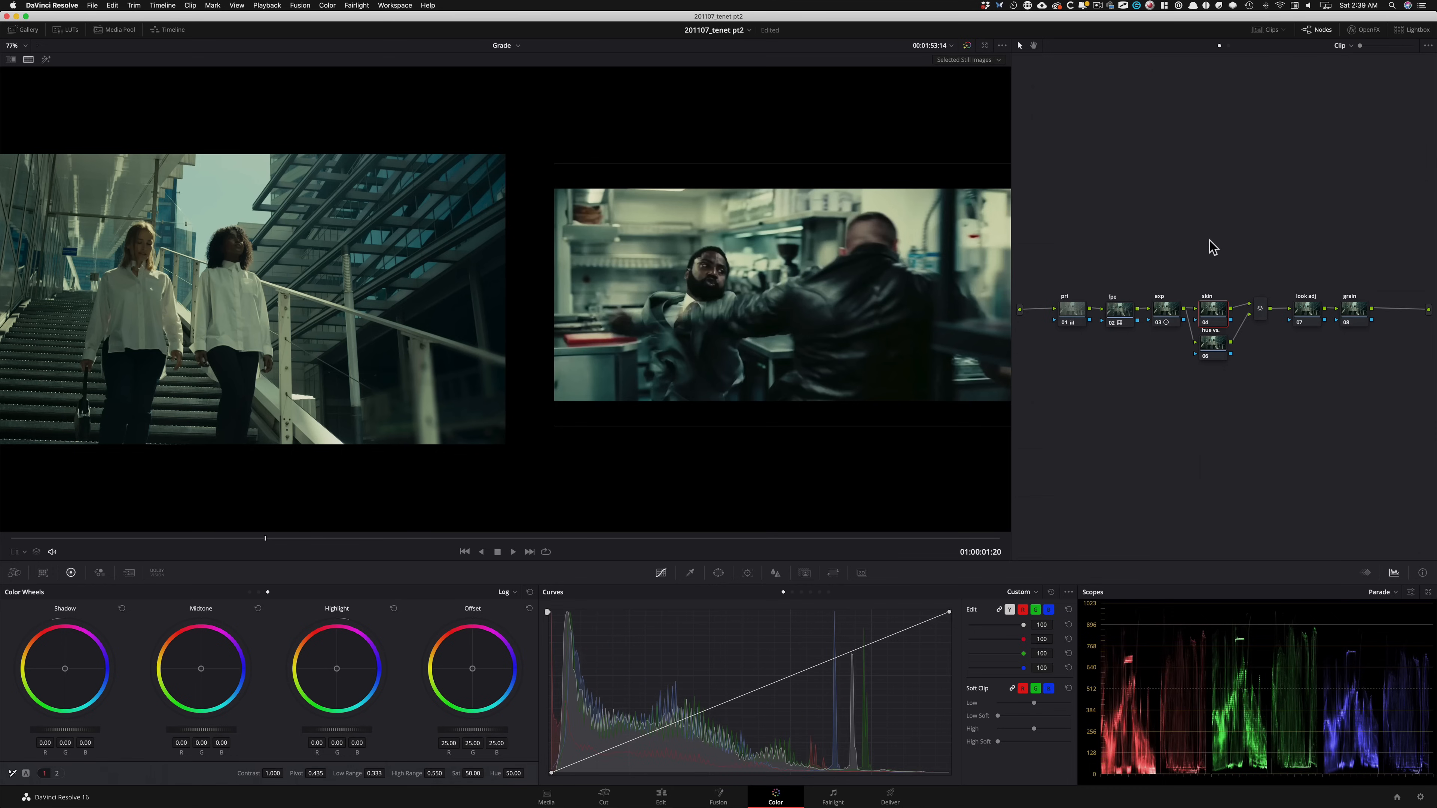
{"action": "key", "text": "alt+z"}
{"action": "key", "text": "alt+shift+h"}
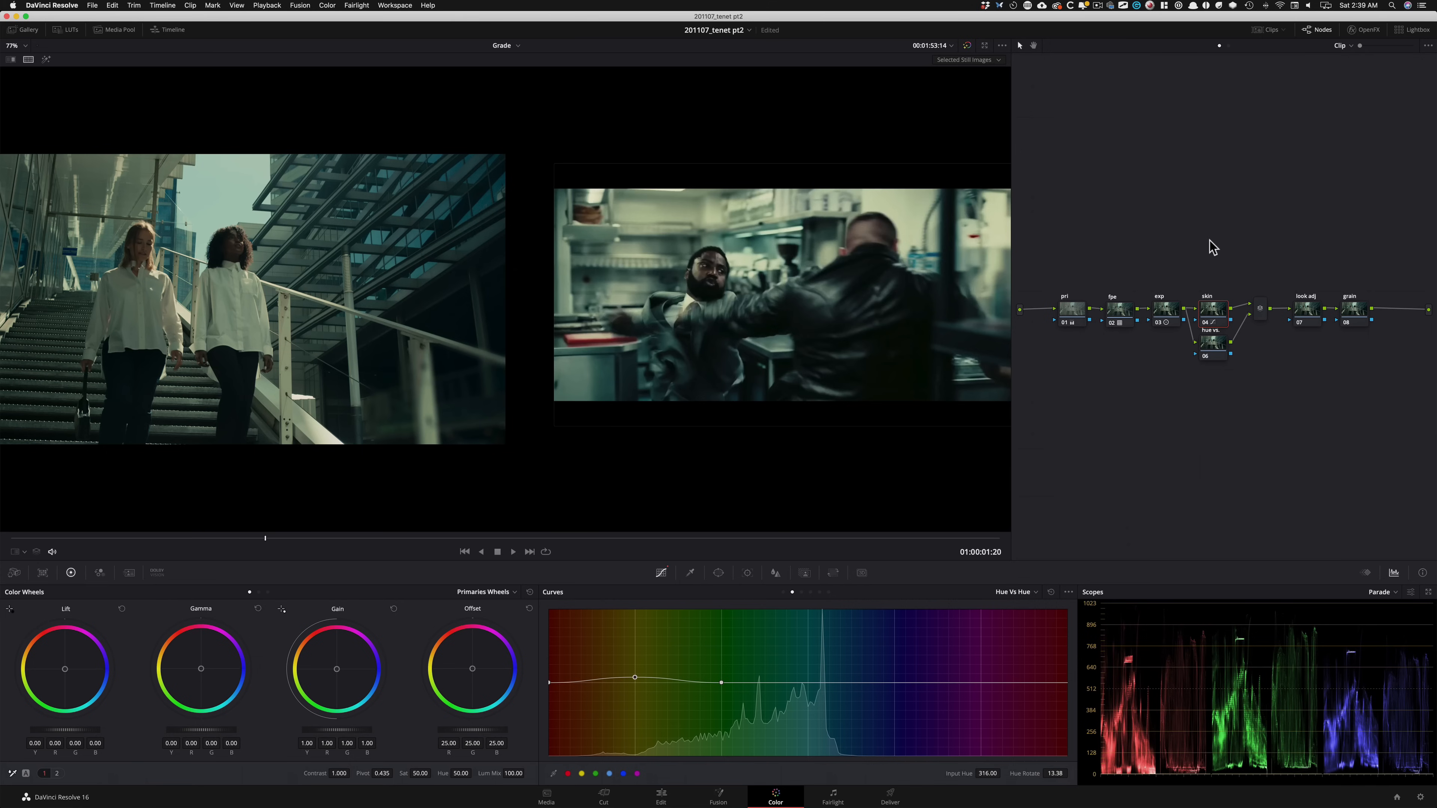
{"action": "key", "text": "super+d"}
{"action": "key", "text": "super+d"}
{"action": "key", "text": "super+d"}
{"action": "key", "text": "super+d"}
Step: Compare the skin tones full frame against the Tenet reference still and with the skin node off and on, returning to the side-by-side view
{"action": "key", "text": "super+w"}
{"action": "key", "text": "super+w"}
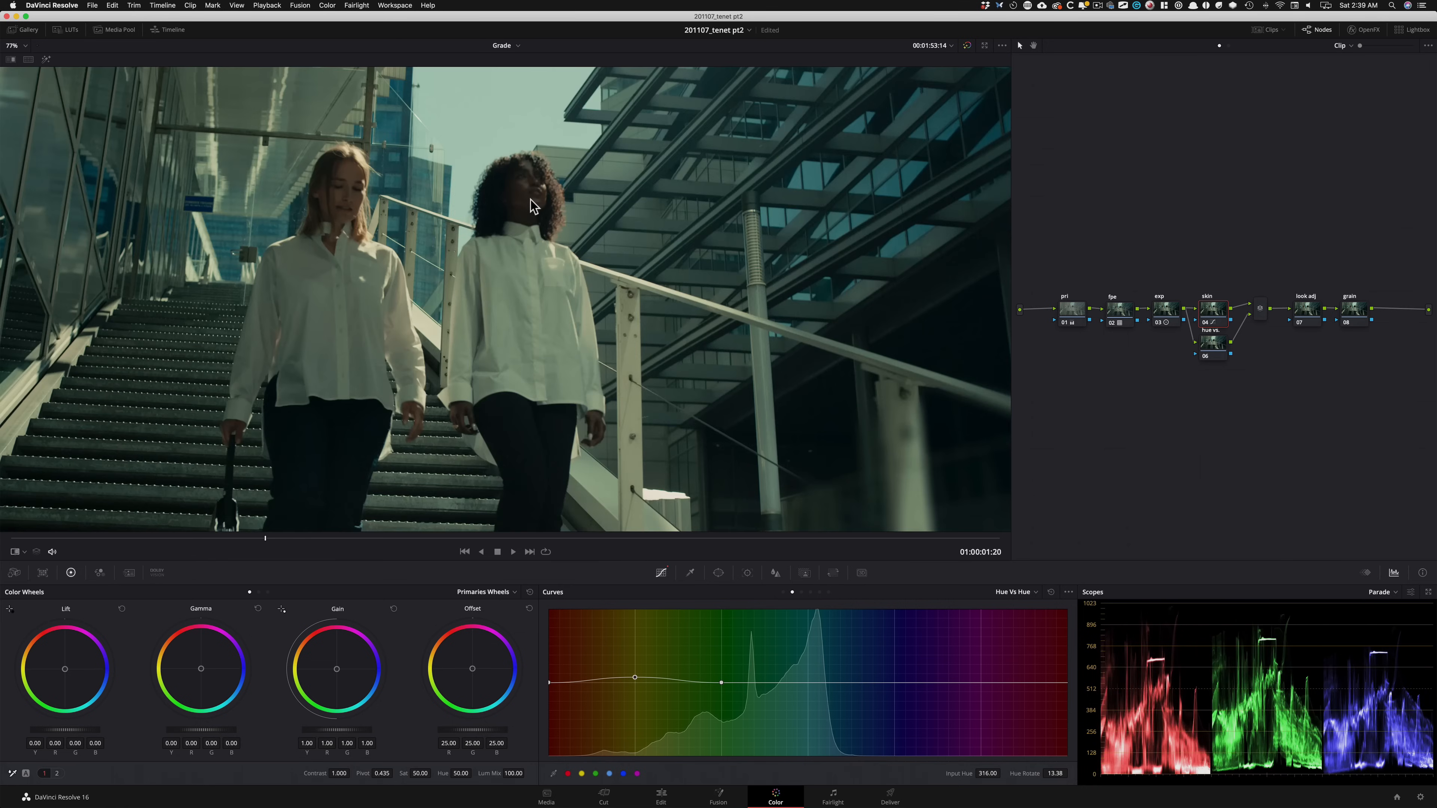
{"action": "key", "text": "super+d"}
{"action": "key", "text": "super+d"}
{"action": "key", "text": "super+d"}
{"action": "key", "text": "super+d"}
{"action": "key", "text": "super+d"}
{"action": "key", "text": "super+d"}
{"action": "key", "text": "super+w"}
{"action": "key", "text": "super+w"}
{"action": "key", "text": "super+w"}
{"action": "key", "text": "super+w"}
{"action": "key", "text": "super+w"}
{"action": "key", "text": "super+w"}
{"action": "key", "text": "super+alt+w"}
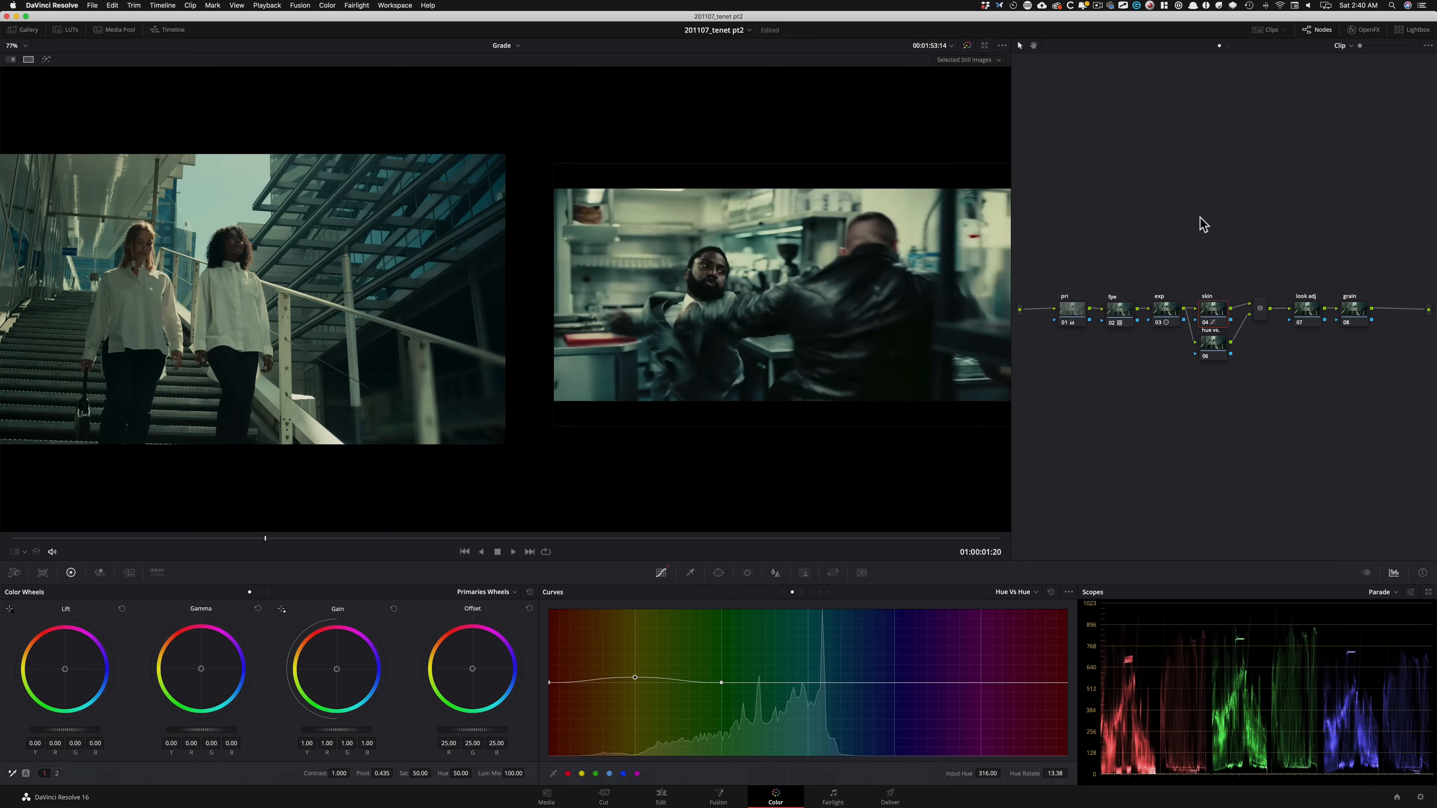
Step: On the hue vs. node, lower the Hue Vs Hue green point to -17.70 rotation, raise the cyan point slightly, and compare off and on
{"action": "key", "text": "alt+shift+apostrophe"}
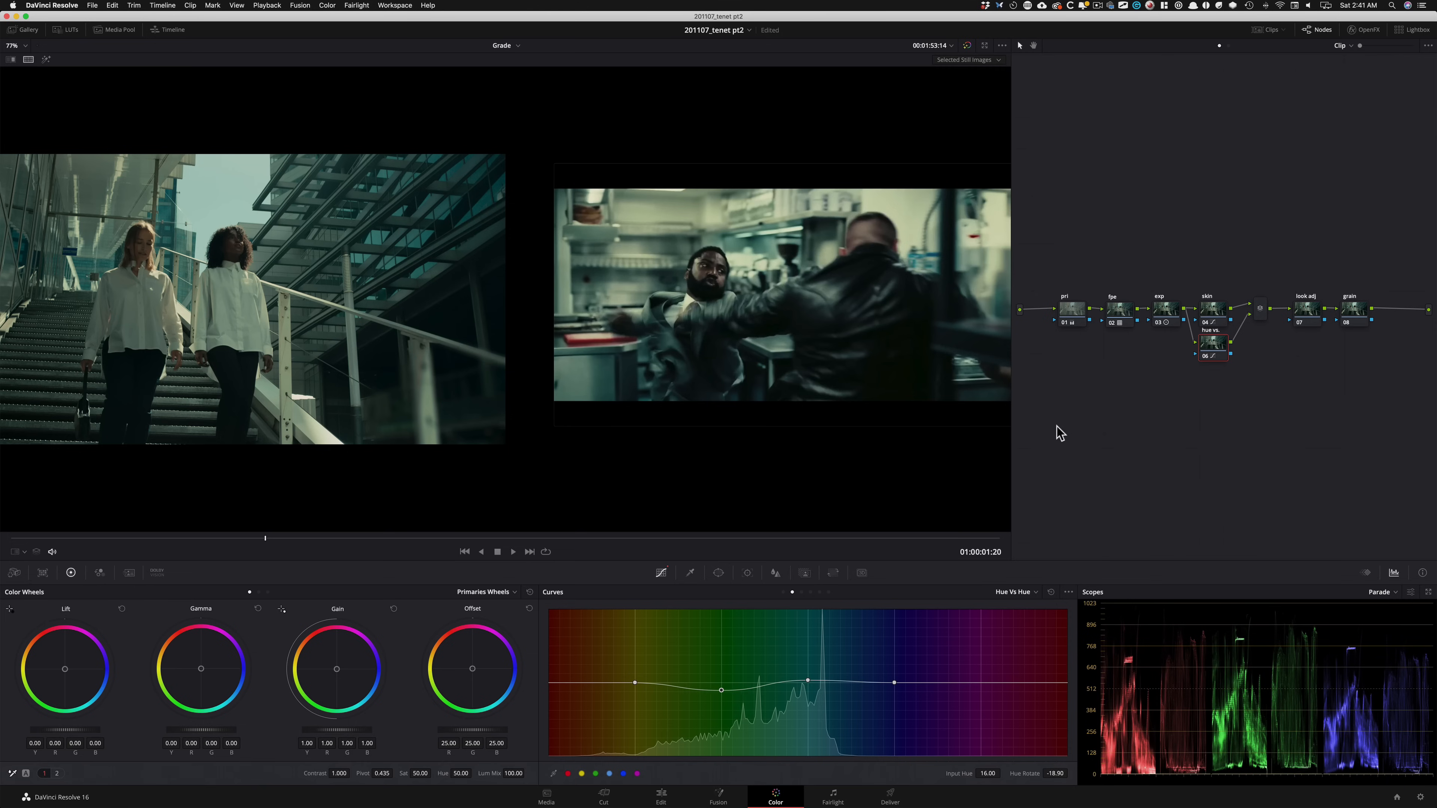
{"action": "key", "text": "ctrl+d"}
{"action": "key", "text": "super+d"}
{"action": "key", "text": "super+d"}
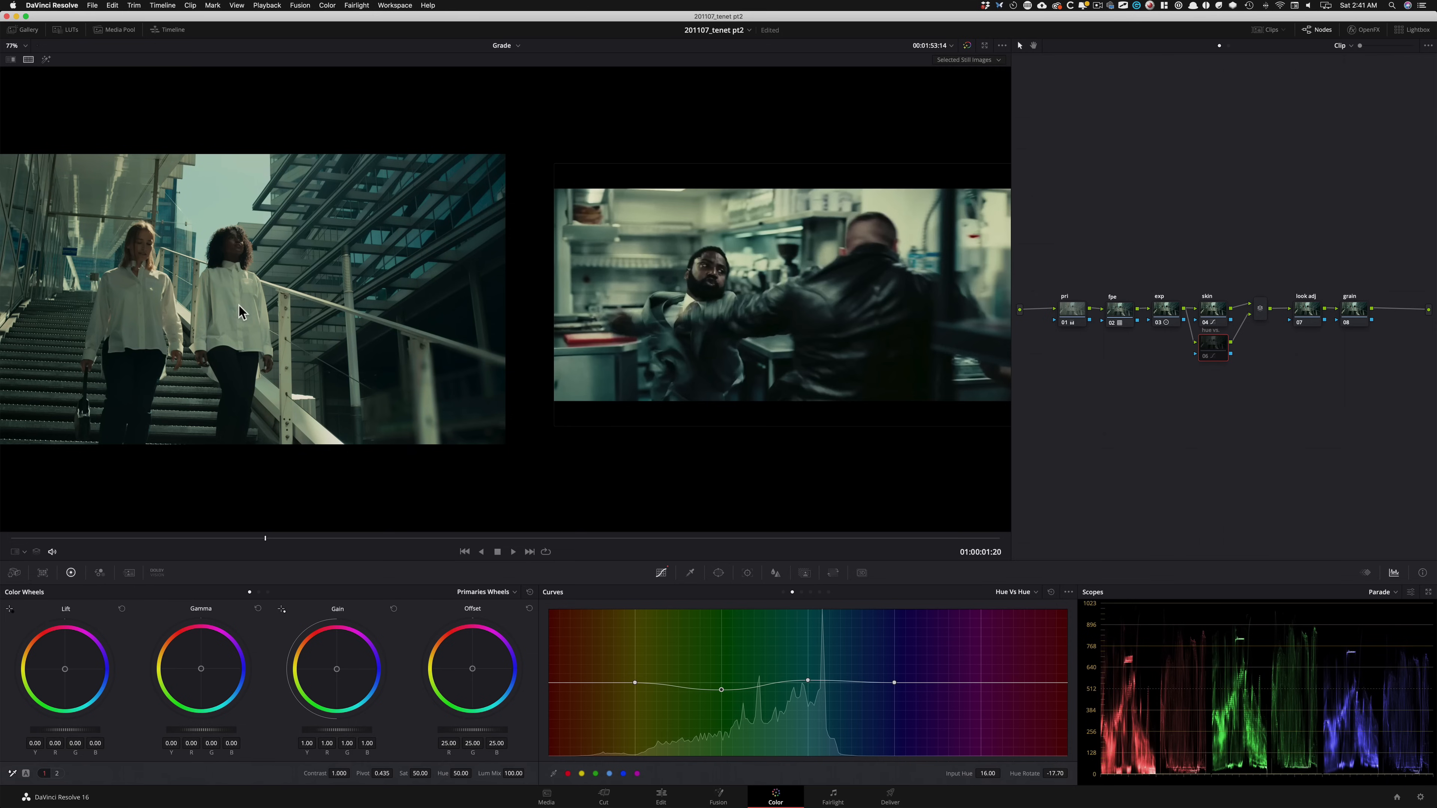
{"action": "key", "text": "super+d"}
{"action": "key", "text": "super+d"}
{"action": "key", "text": "super+d"}
{"action": "key", "text": "super+d"}
{"action": "key", "text": "super+d"}
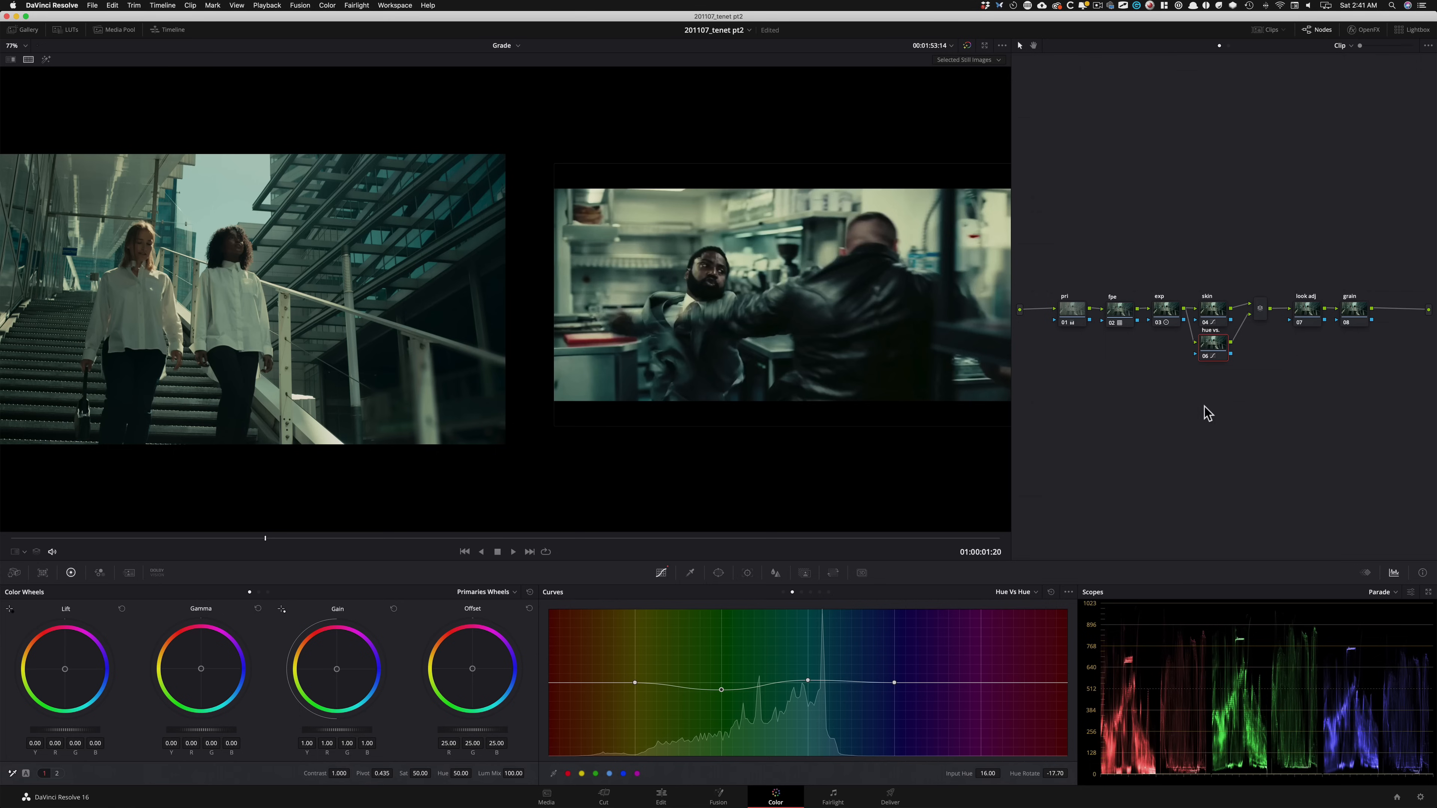
{"action": "key", "text": "super+d"}
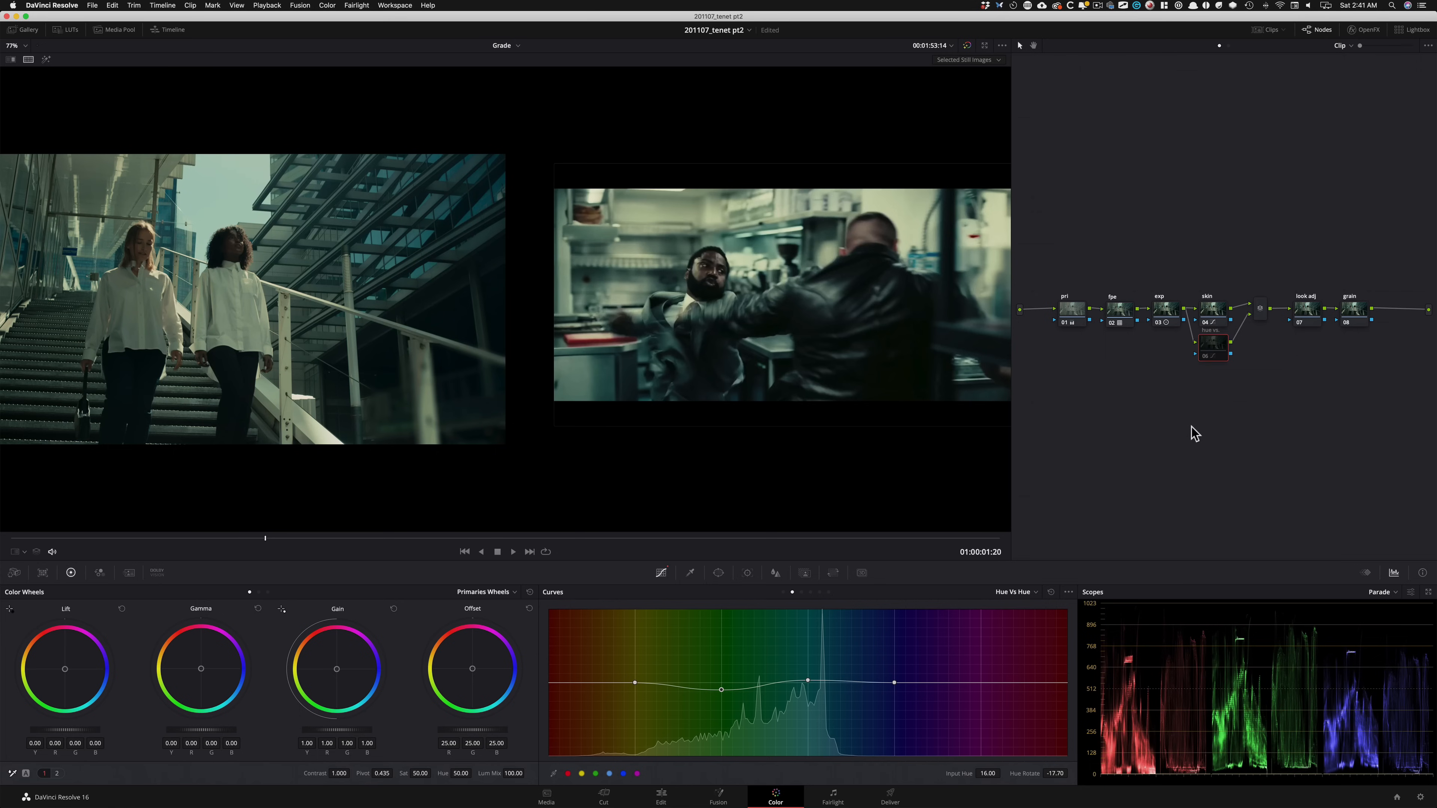
{"action": "key", "text": "super+d"}
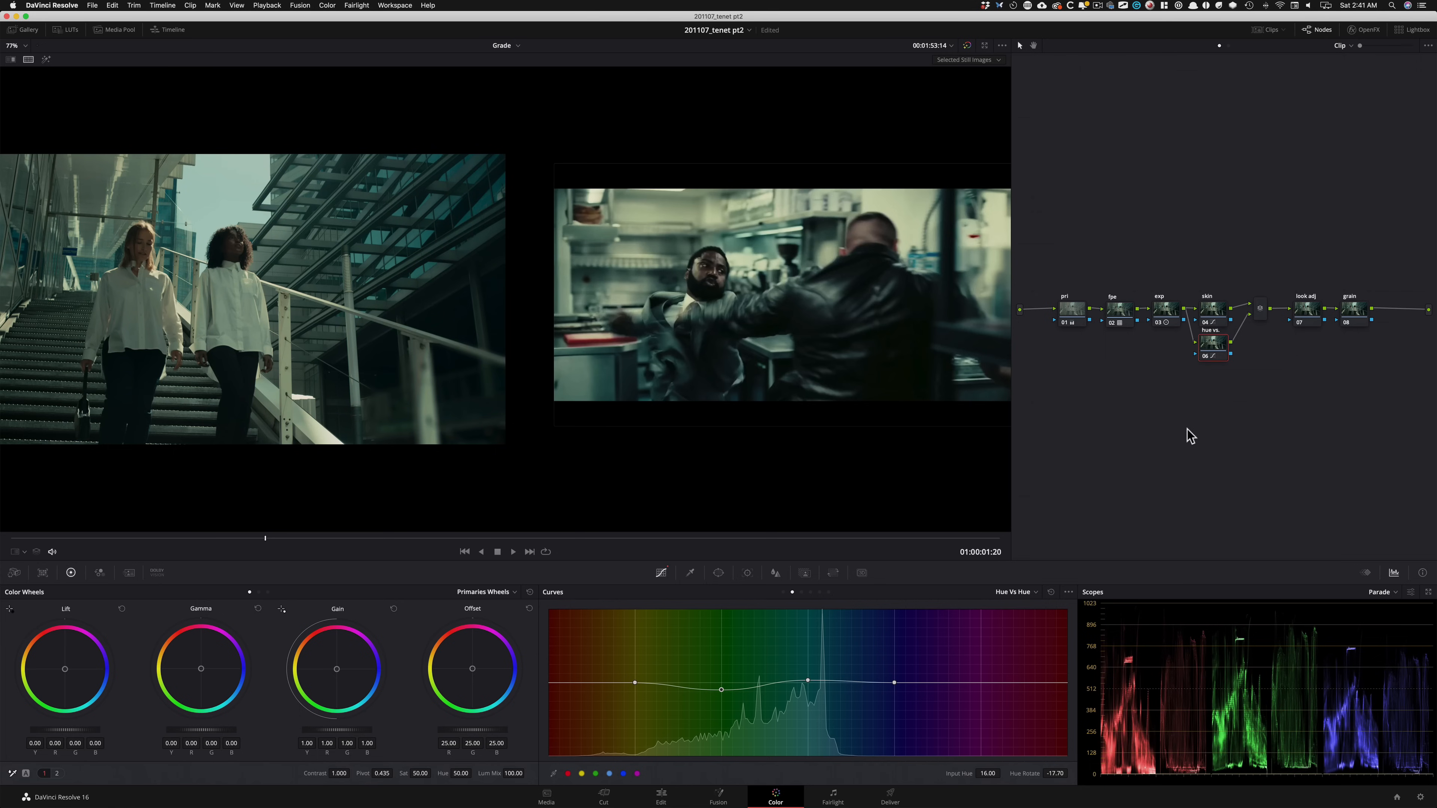
Step: Make the look adj node active, show its custom curves and check the Editable Splines option
{"action": "left_click", "coordinate": [1302, 312]}
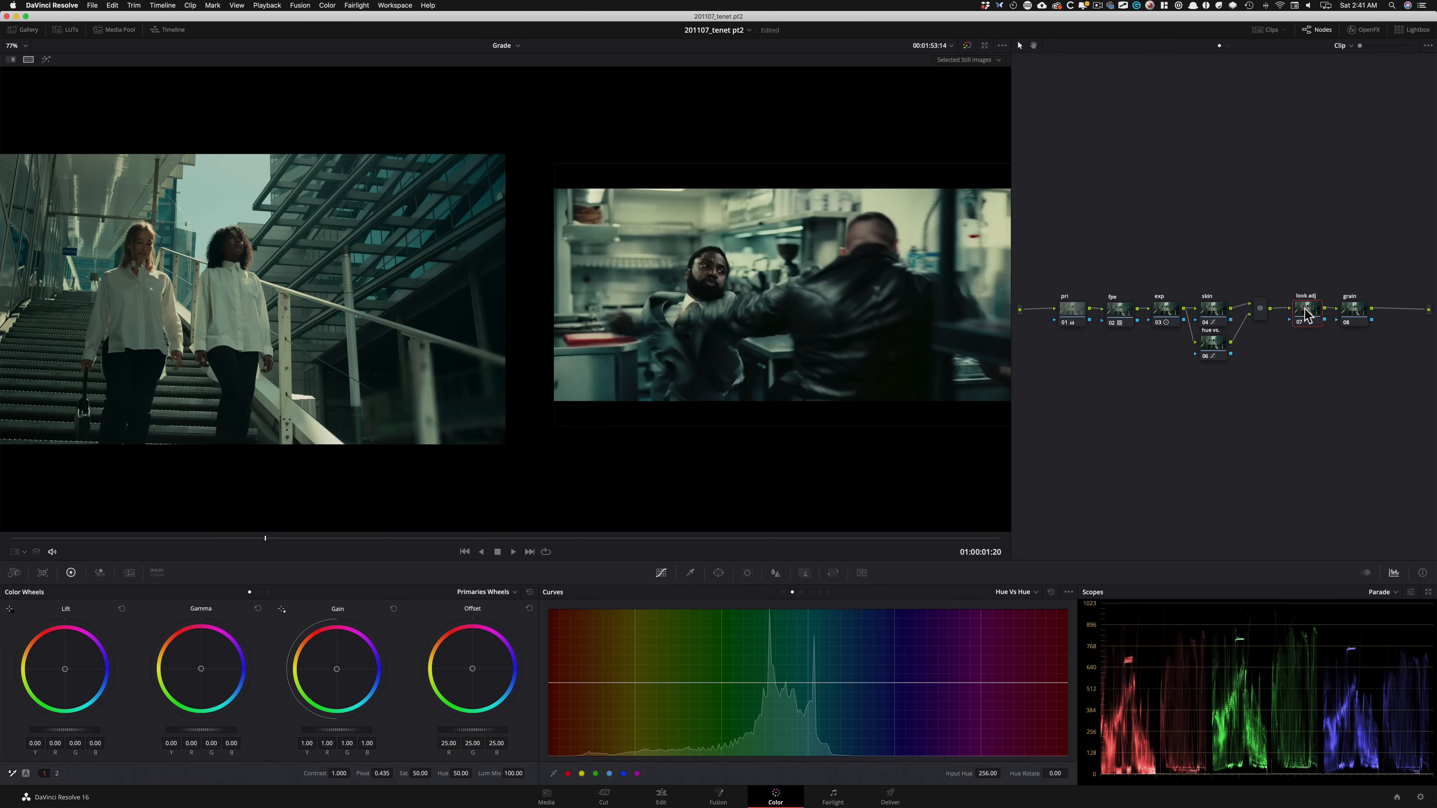
{"action": "left_click", "coordinate": [782, 592]}
{"action": "left_click", "coordinate": [1068, 592]}
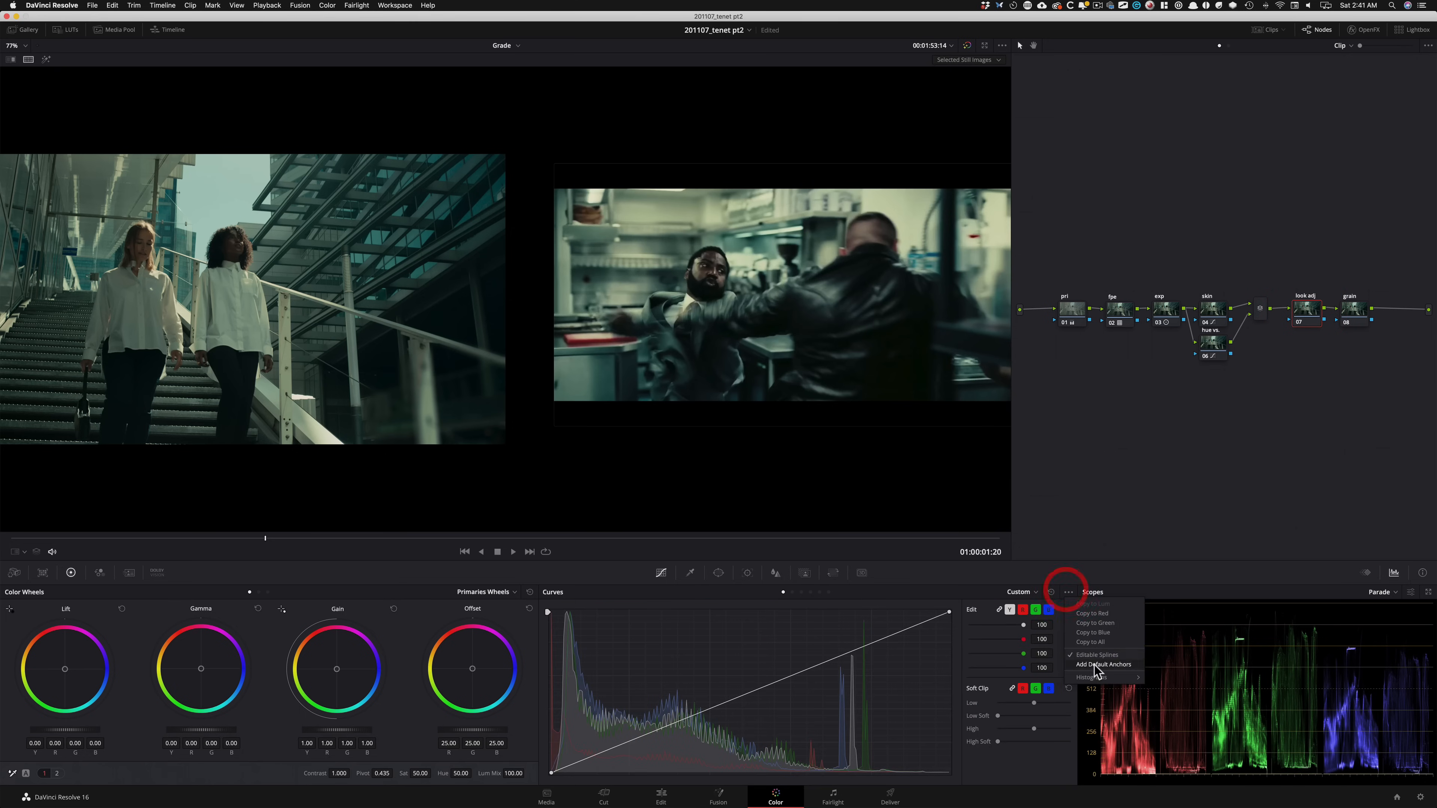
{"action": "left_click", "coordinate": [1154, 557]}
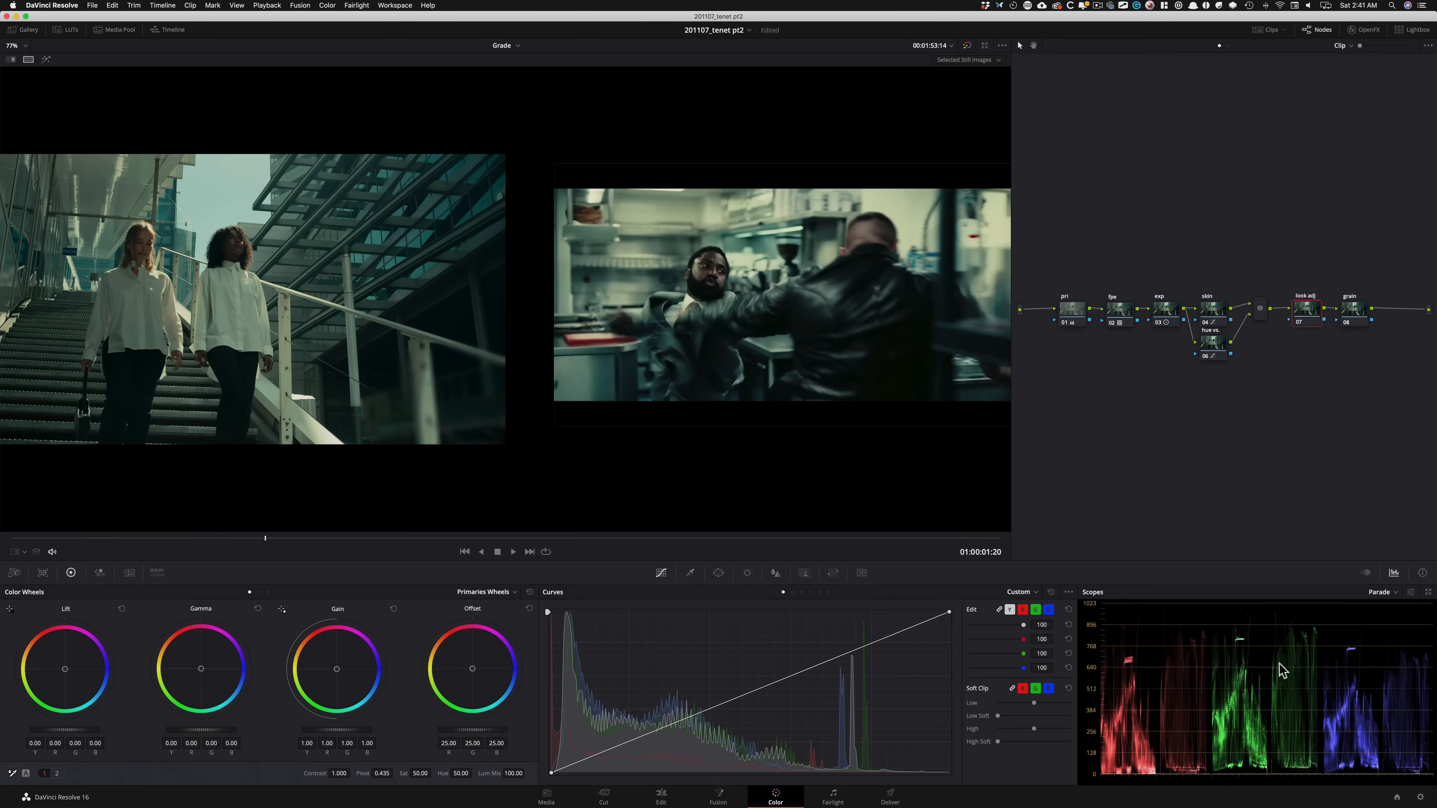
{"action": "left_click", "coordinate": [967, 596]}
{"action": "left_click", "coordinate": [816, 662]}
{"action": "left_click", "coordinate": [1051, 592]}
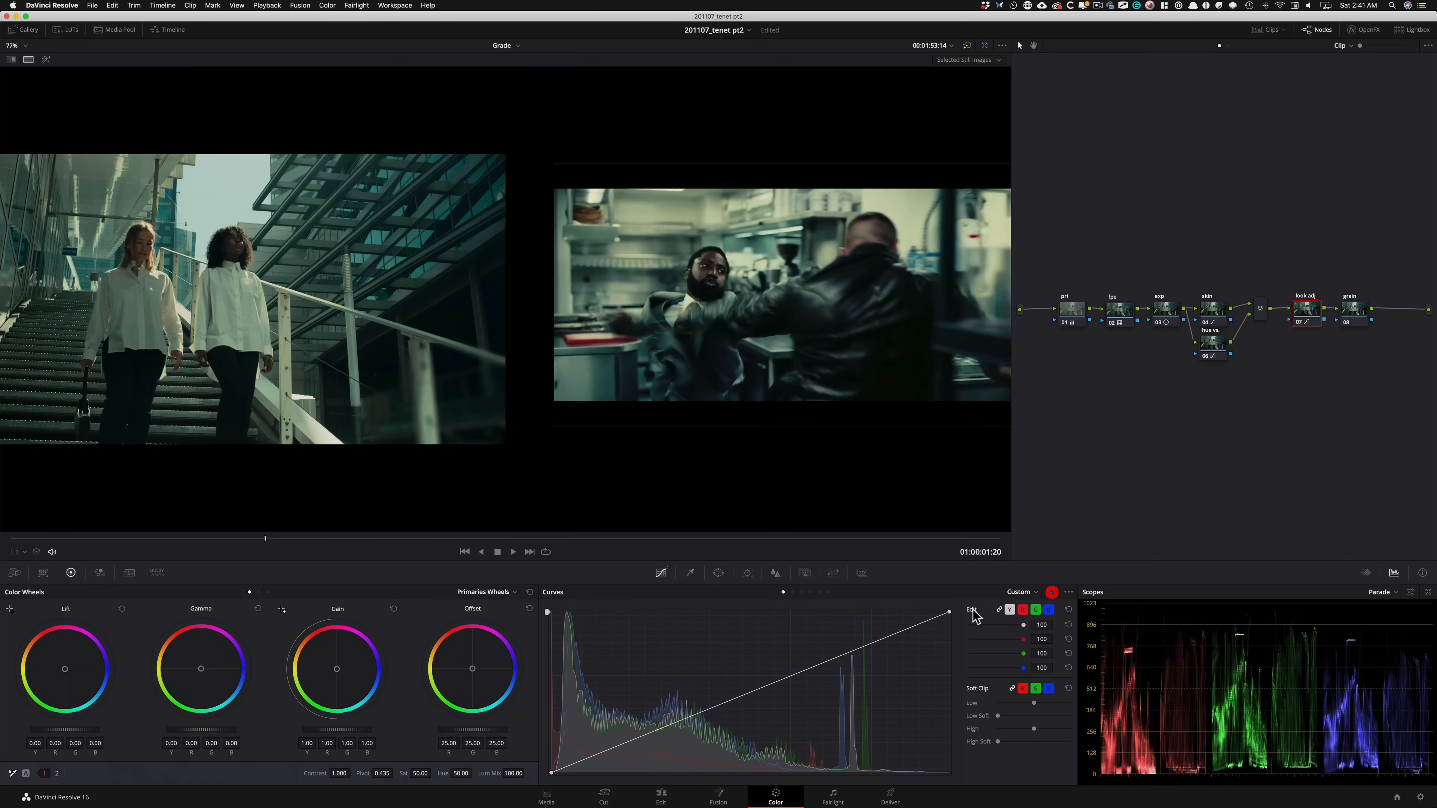
Step: Raise the spline handle of the look adj custom curve's white point to lift the highlights, and compare the node off and on
{"action": "left_click", "coordinate": [952, 612]}
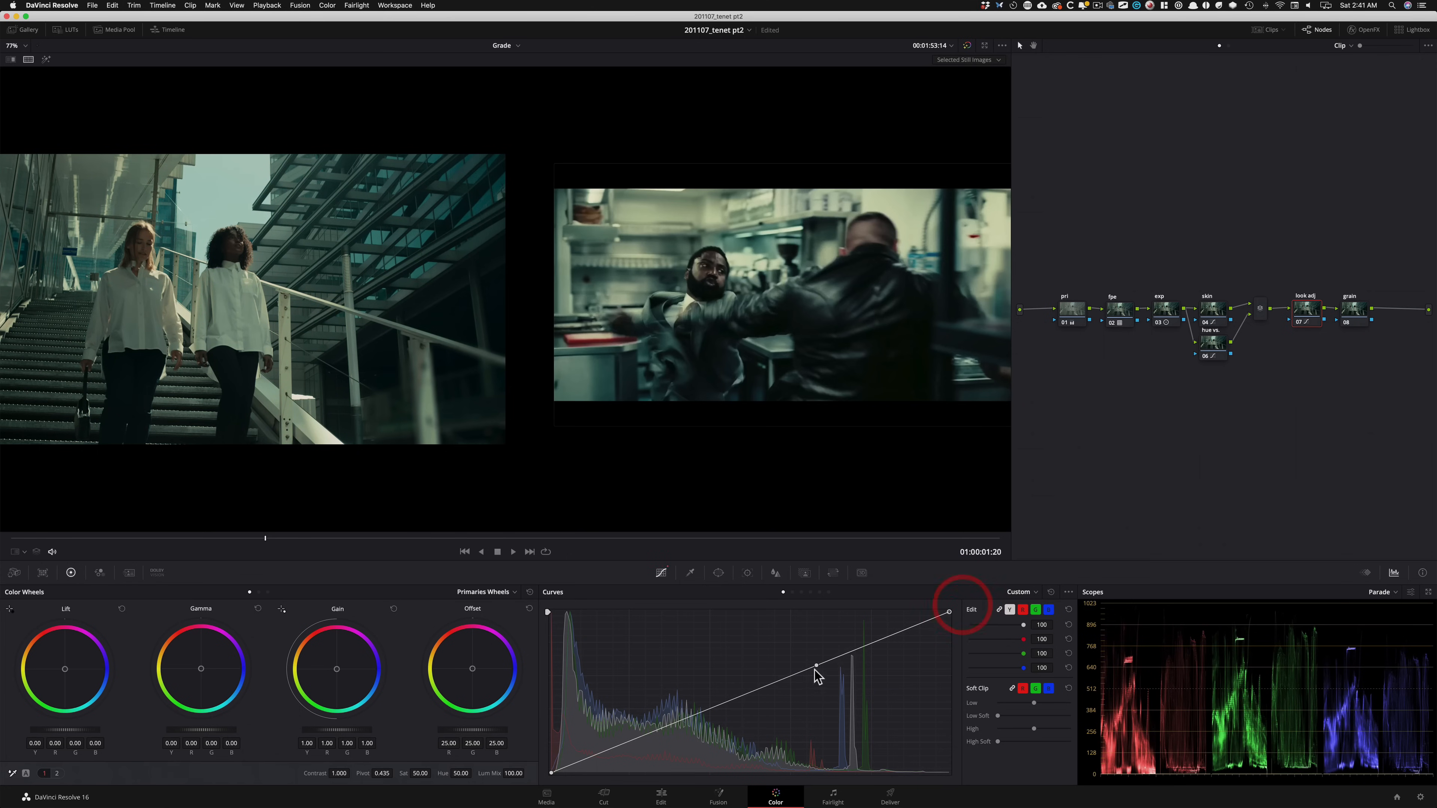
{"action": "left_click_drag", "start_coordinate": [818, 666], "coordinate": [820, 641]}
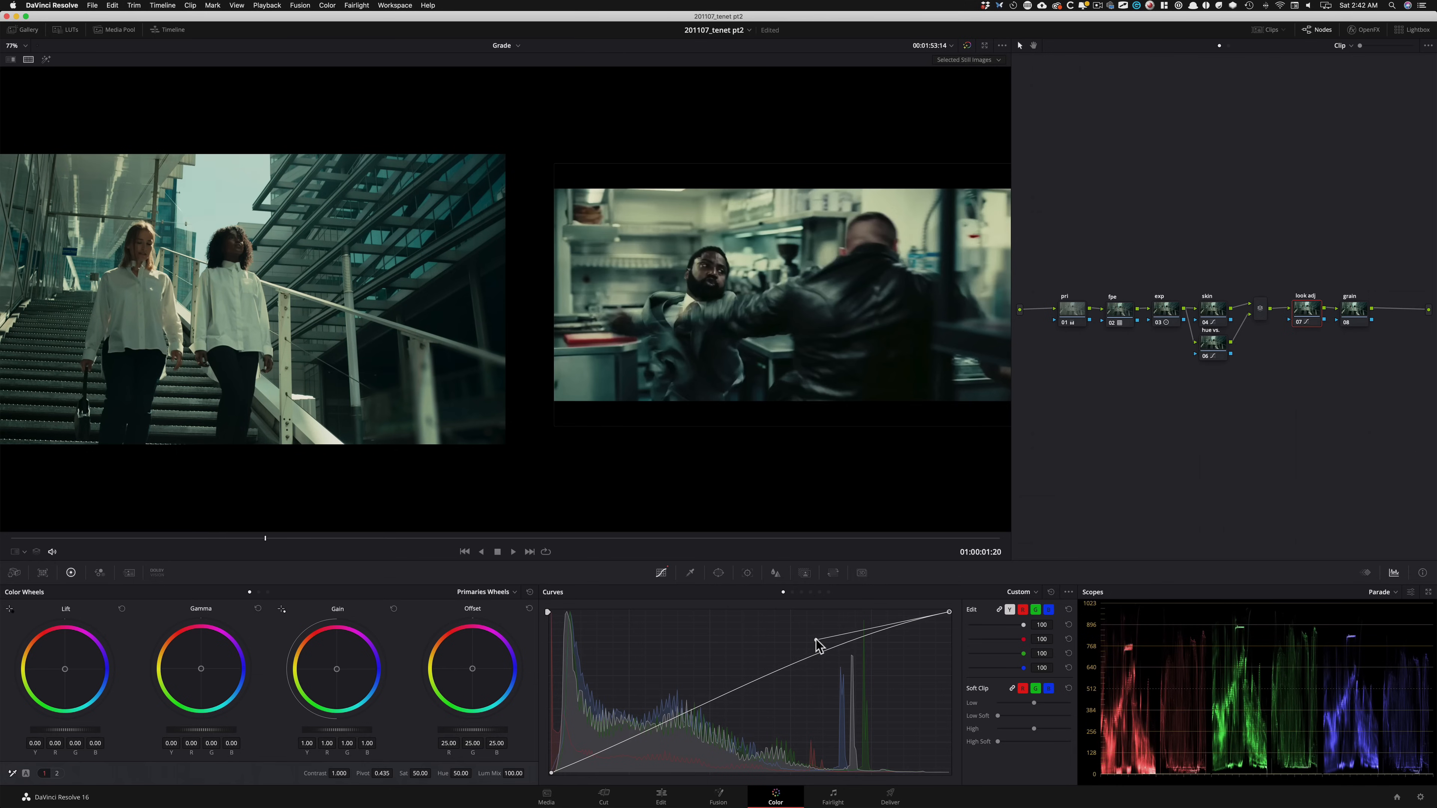
{"action": "left_click_drag", "start_coordinate": [816, 646], "coordinate": [816, 646]}
{"action": "key", "text": "super+d"}
{"action": "key", "text": "super+d"}
Step: Compare the graded clip full frame against the reference still, and side by side with the curve change undone and redone
{"action": "key", "text": "super+w"}
{"action": "key", "text": "alt+w"}
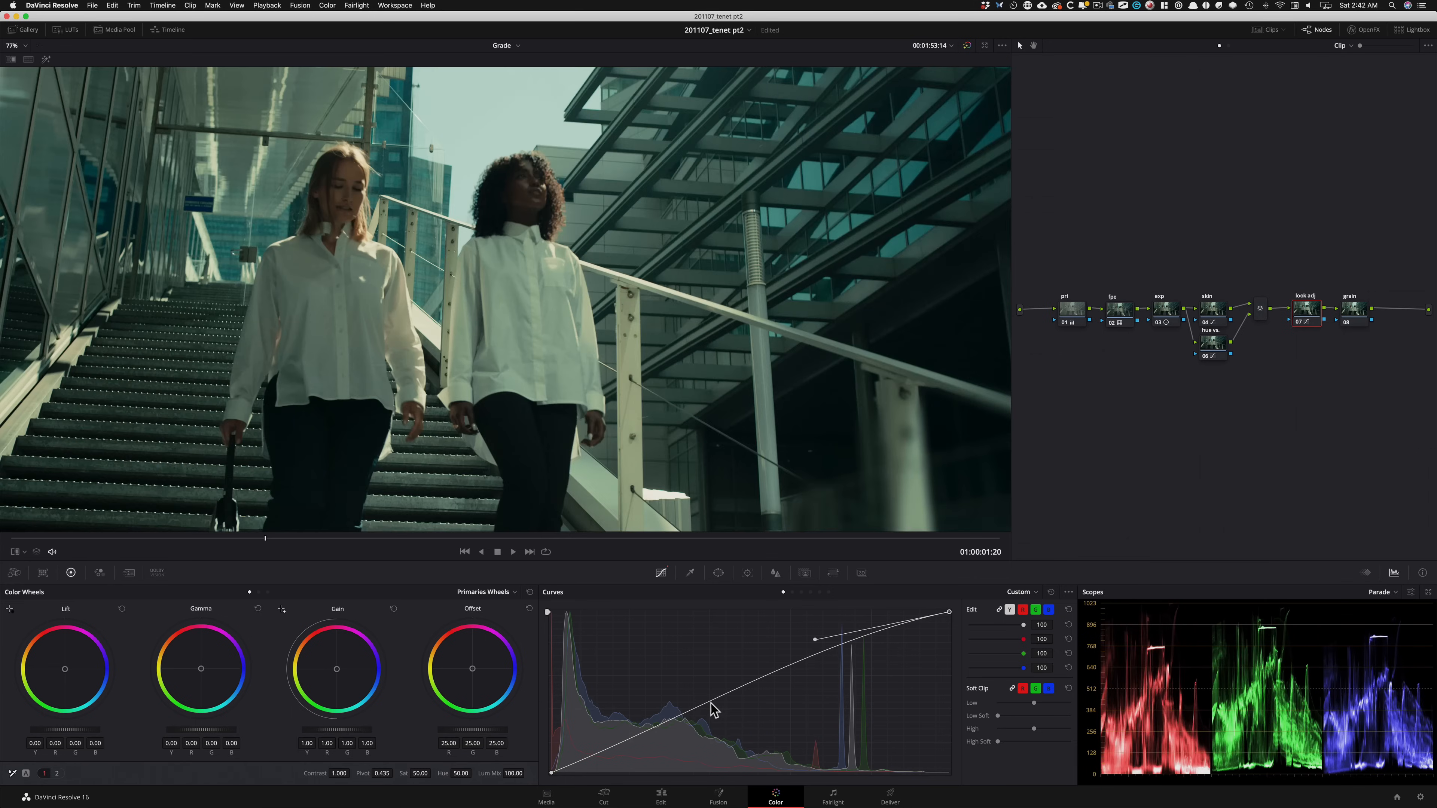
{"action": "key", "text": "super+w"}
{"action": "key", "text": "super+w"}
{"action": "key", "text": "super+w"}
{"action": "key", "text": "super+w"}
{"action": "key", "text": "super+w"}
{"action": "key", "text": "super+w"}
{"action": "key", "text": "alt+super+w"}
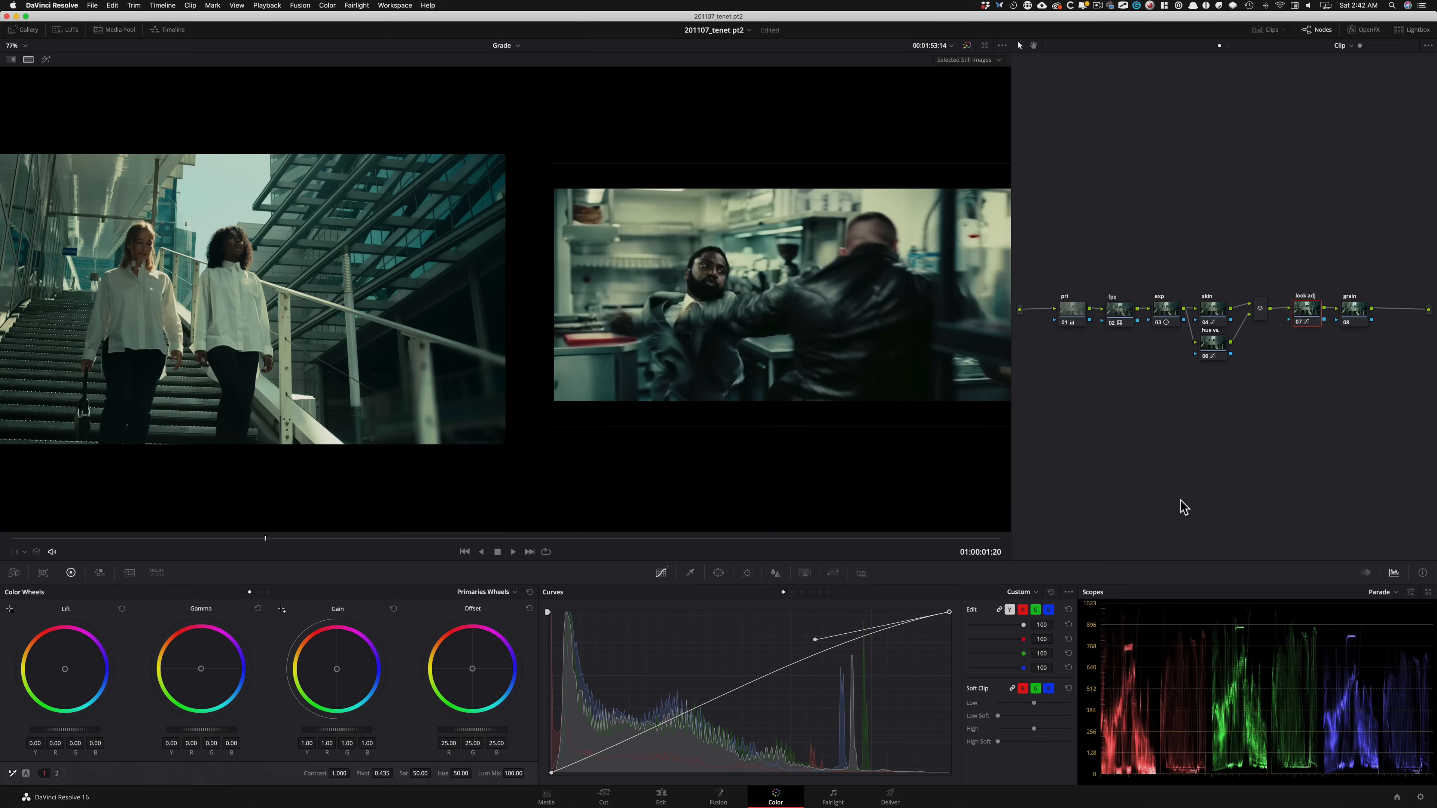
{"action": "key", "text": "super+z"}
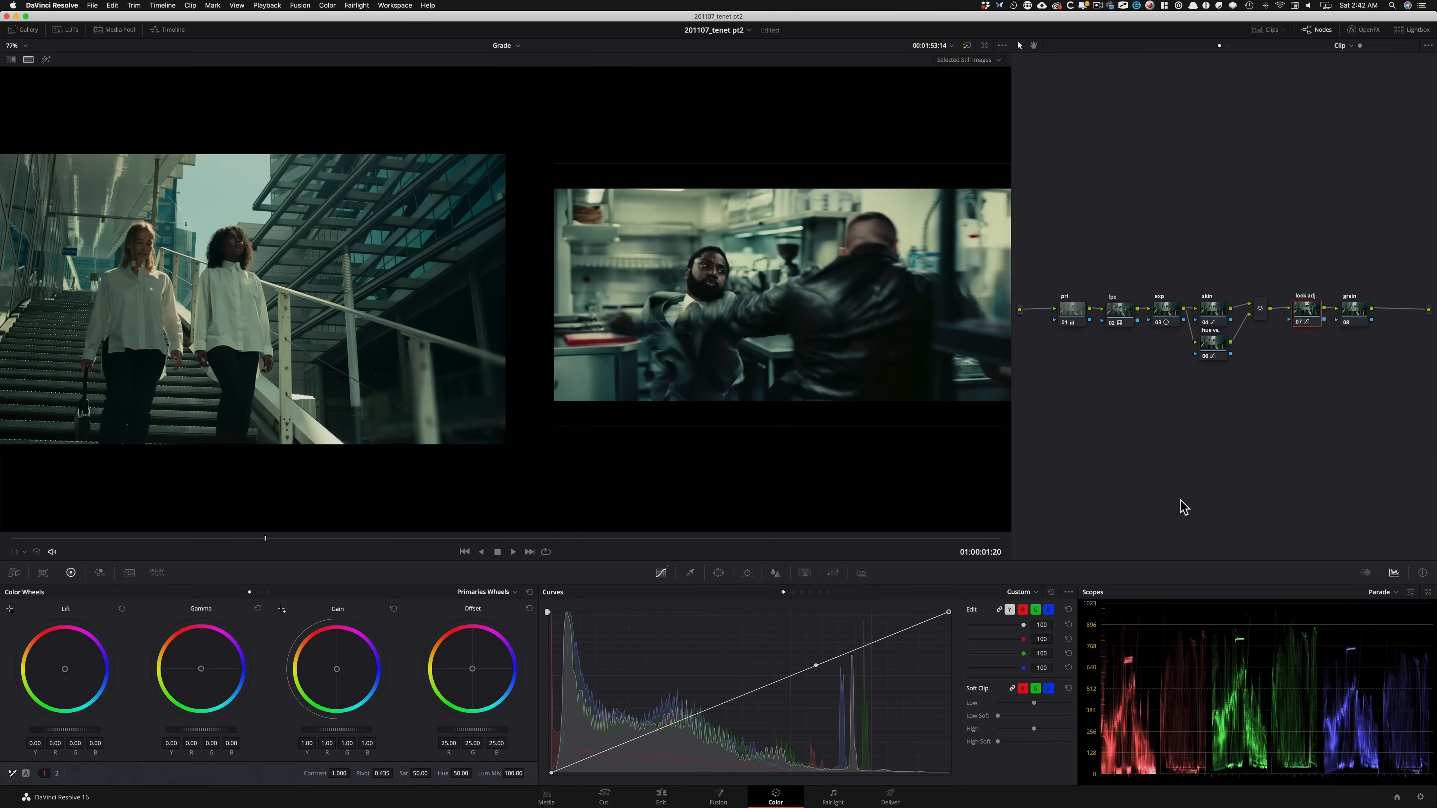
{"action": "key", "text": "super+shift+z"}
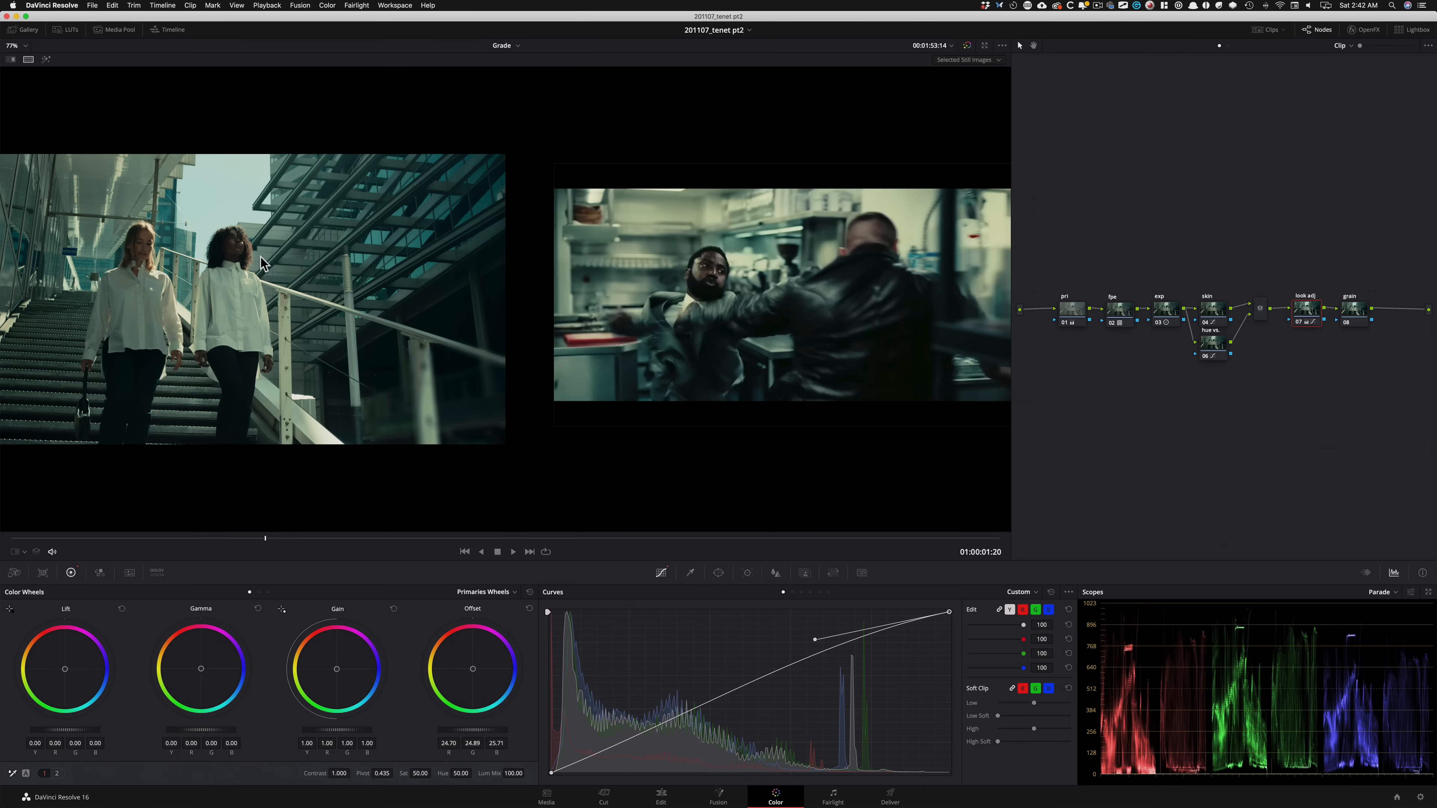
Step: Set the look adj node's Offset wheel to 24.70 red, 24.89 green and 25.71 blue, and compare the node off and on
{"action": "key", "text": "super+d"}
{"action": "key", "text": "super+d"}
{"action": "key", "text": "super+d"}
{"action": "key", "text": "super+d"}
{"action": "key", "text": "super+d"}
{"action": "key", "text": "super+d"}
Step: Reduce the green point's hue rotation on the hue vs. node to -4.32 and compare the node off and on
{"action": "left_click", "coordinate": [1319, 211]}
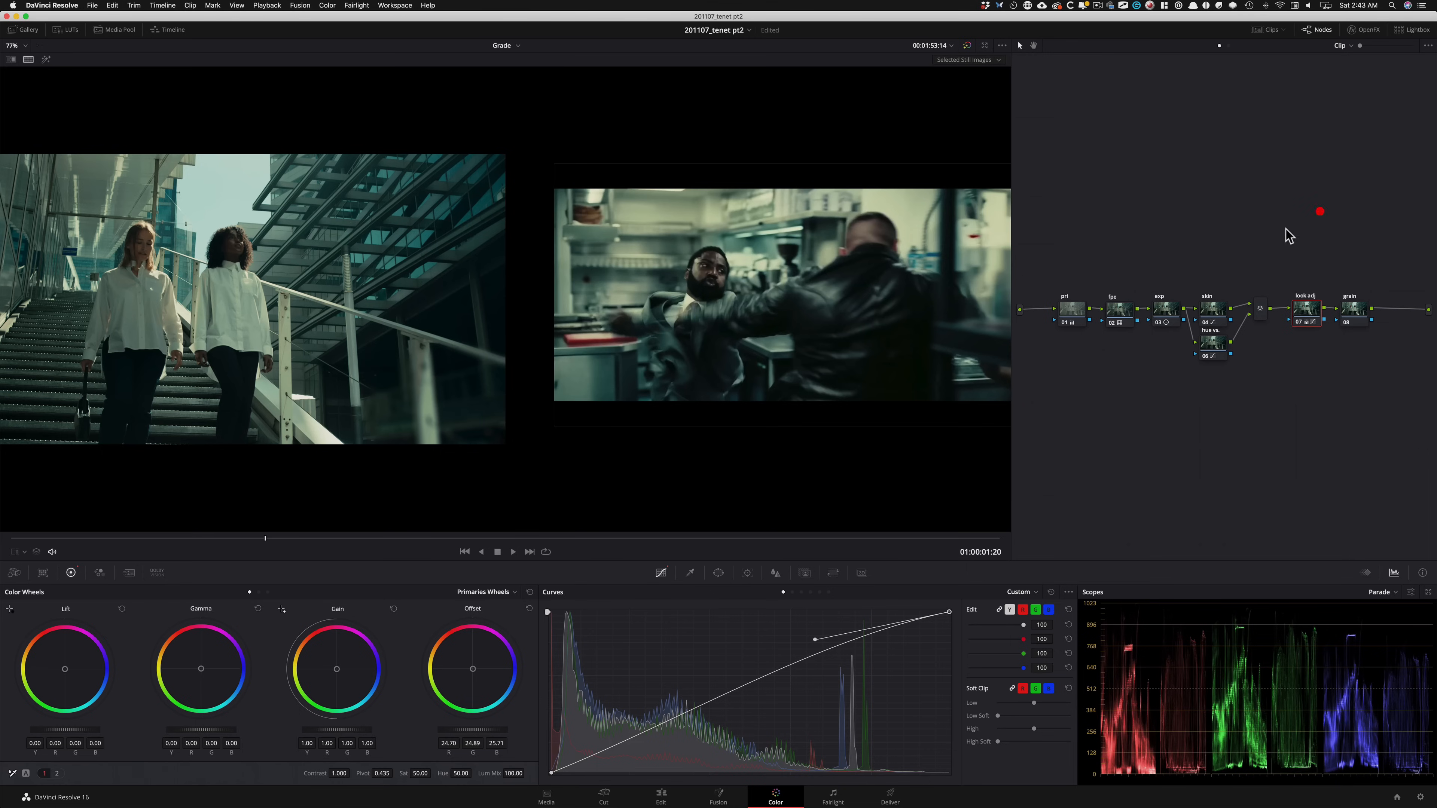
{"action": "left_click", "coordinate": [1208, 350]}
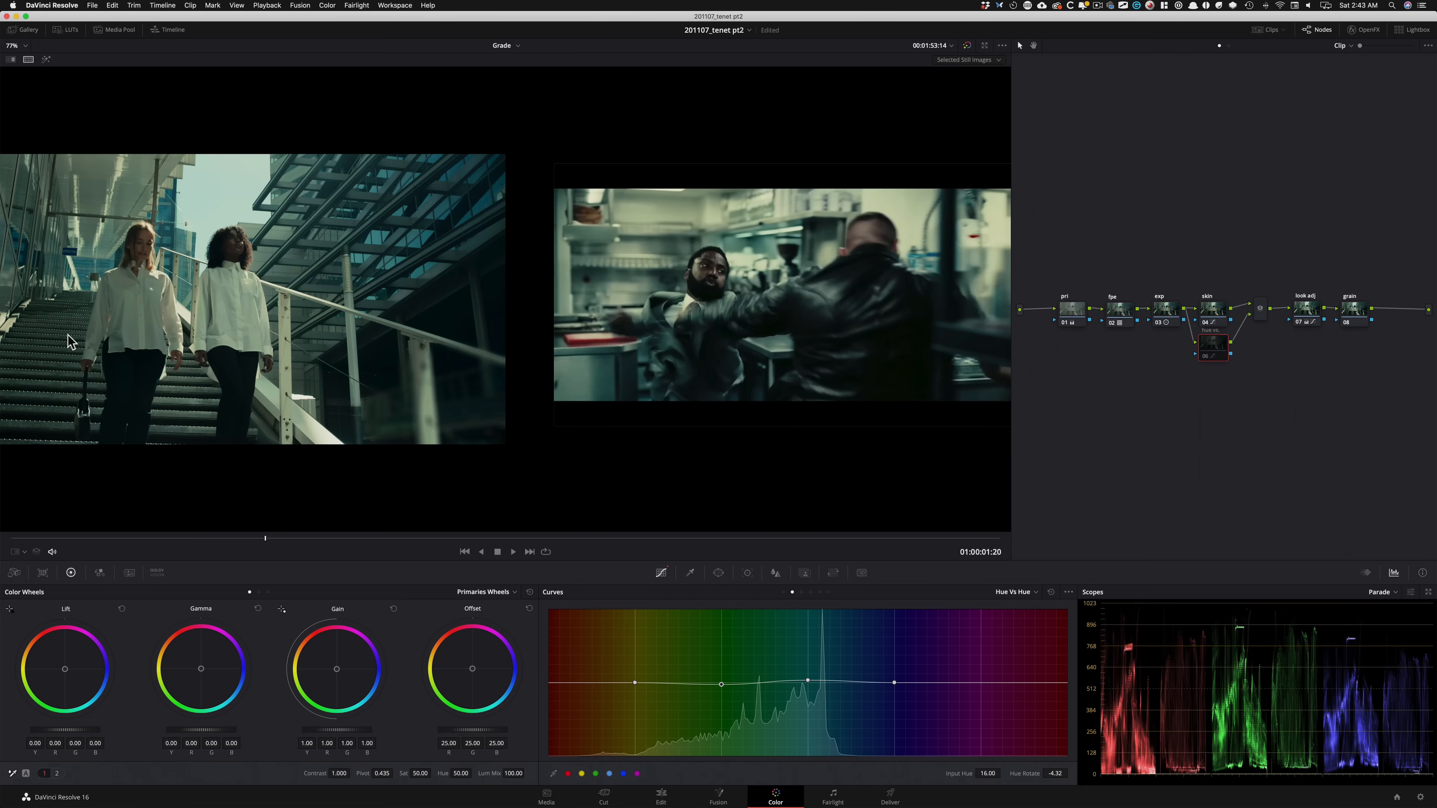
{"action": "left_click", "coordinate": [1248, 228]}
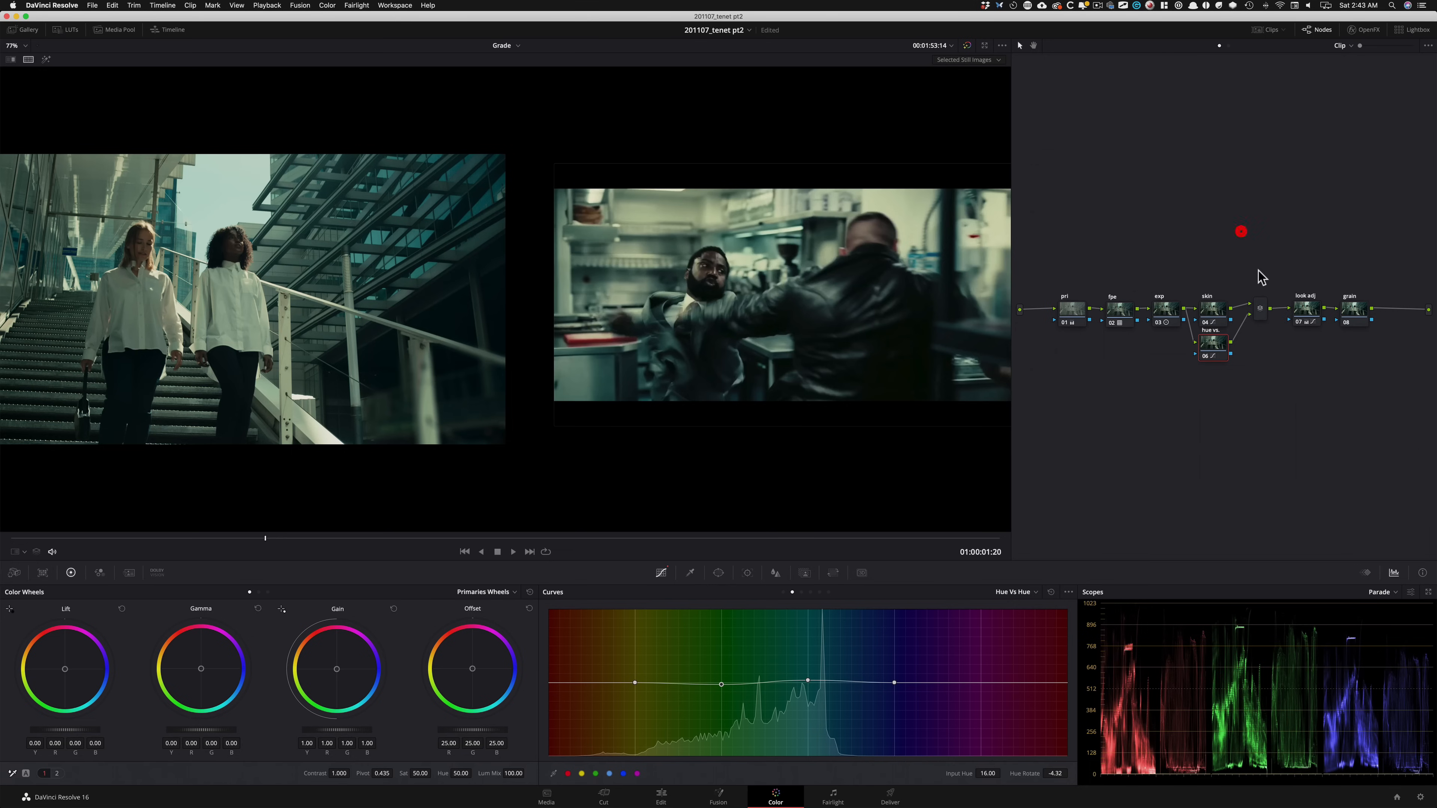
Step: Compare the clip with the look adj node off and on, and full frame against the reference still, returning to the side-by-side view
{"action": "left_click", "coordinate": [1308, 315]}
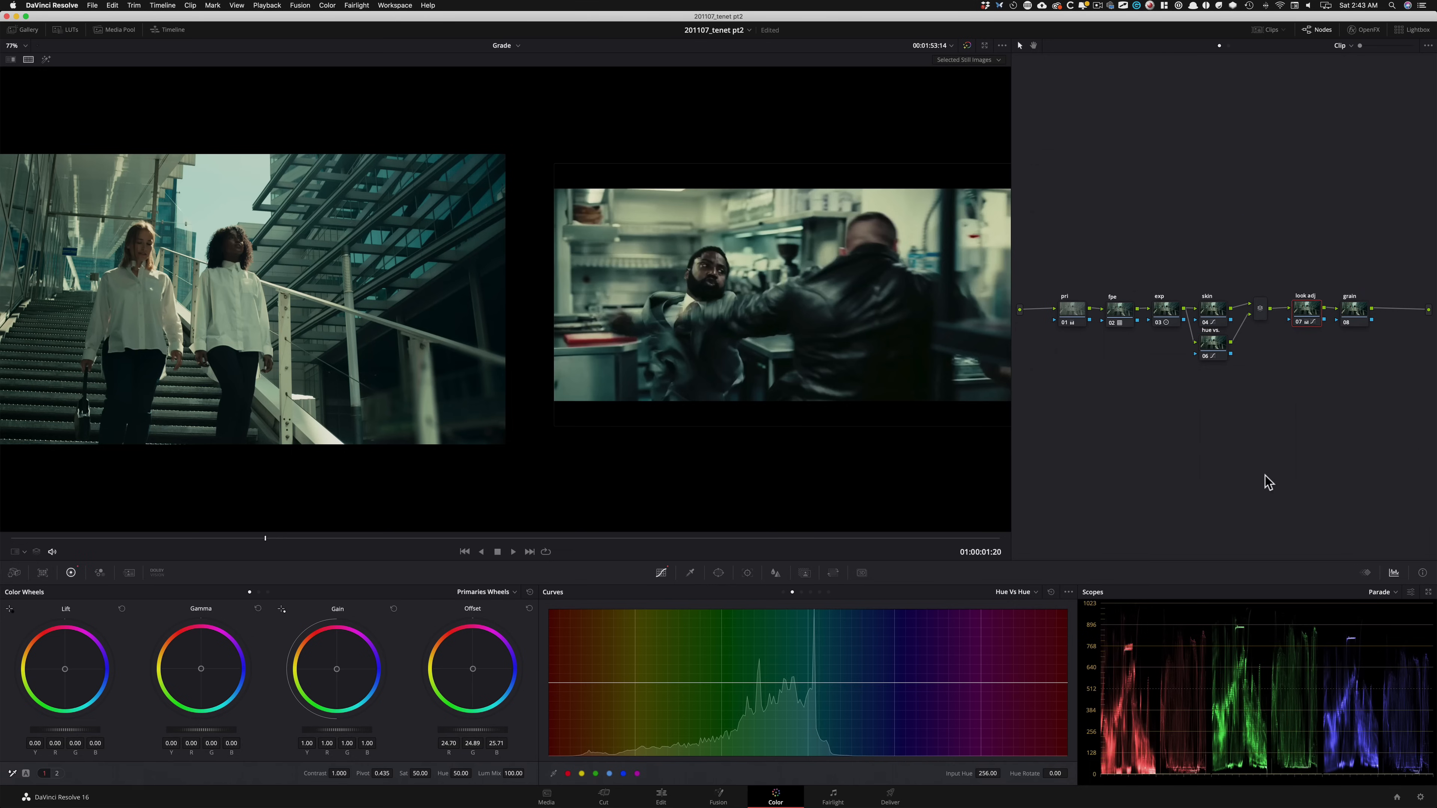
{"action": "key", "text": "super+d"}
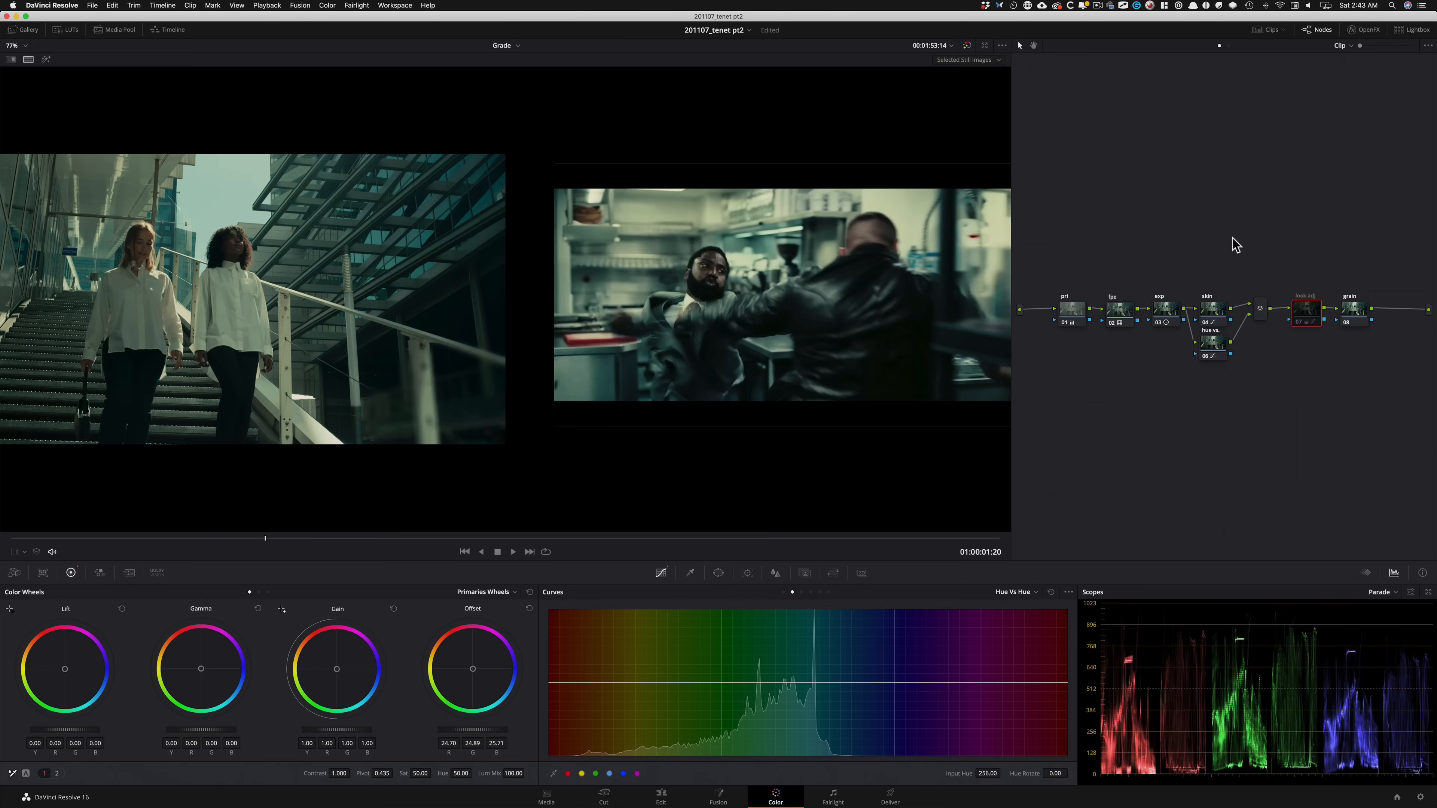
{"action": "key", "text": "super+d"}
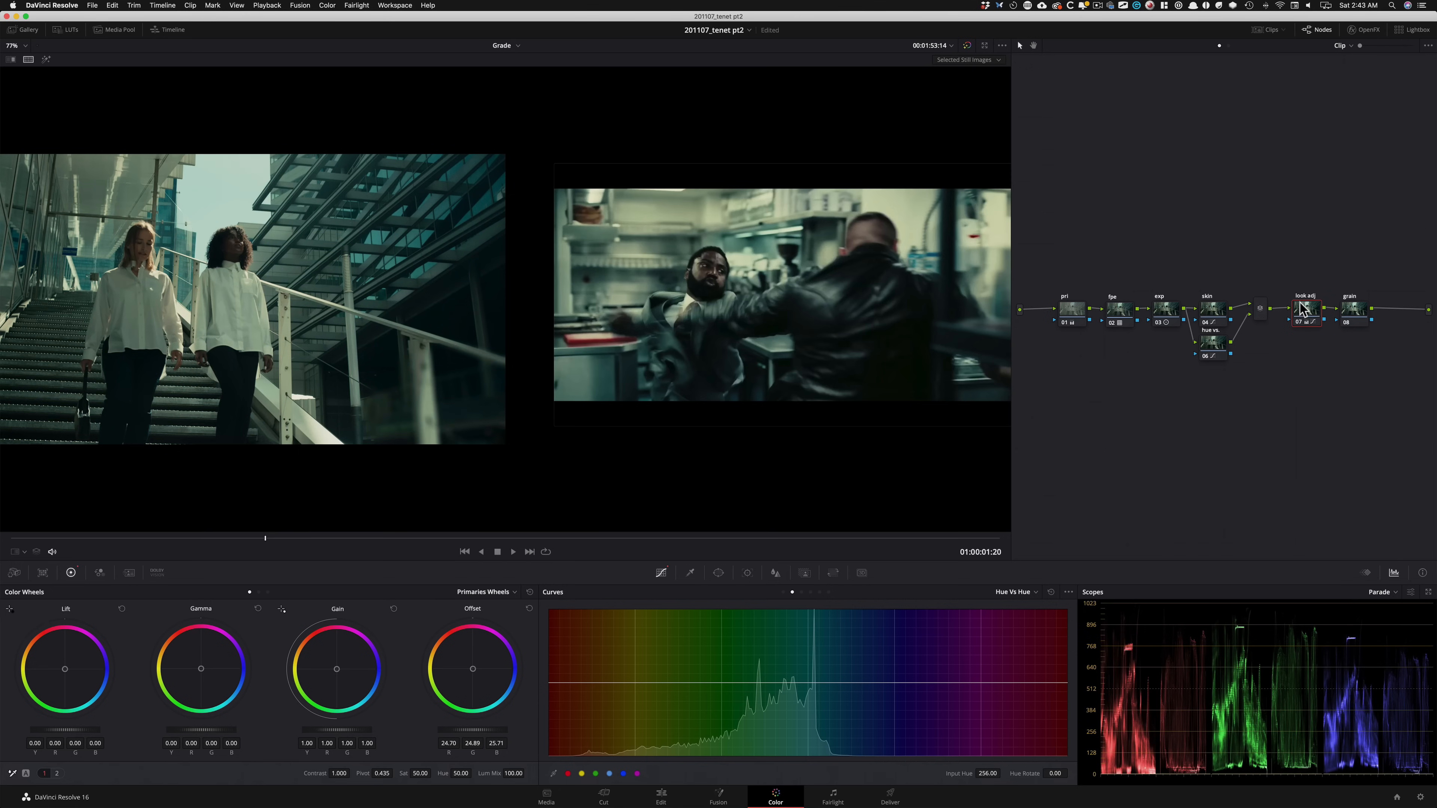
{"action": "key", "text": "super+w"}
{"action": "key", "text": "super+w"}
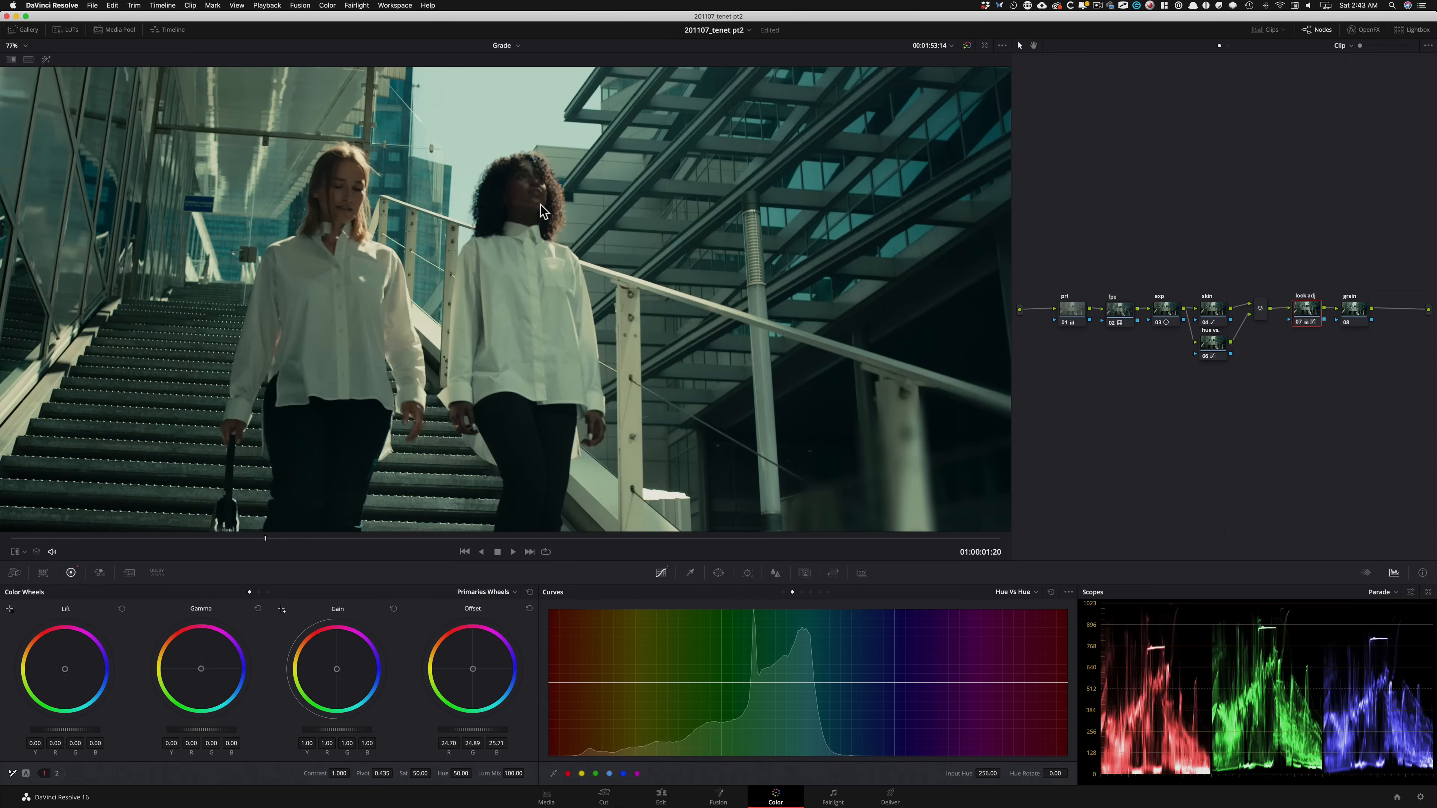
{"action": "key", "text": "super+w"}
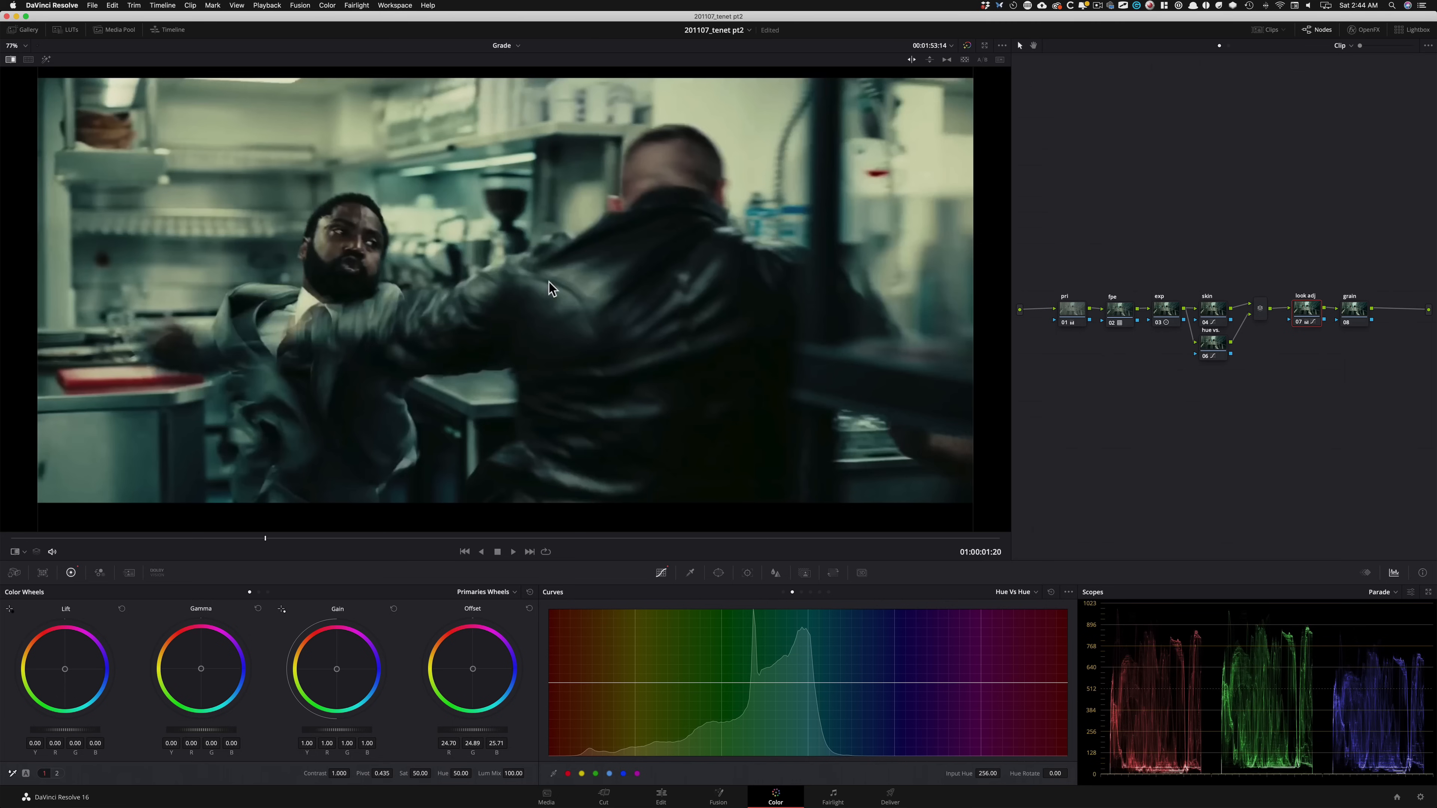
{"action": "key", "text": "super+w"}
{"action": "key", "text": "super+w"}
{"action": "key", "text": "super+w"}
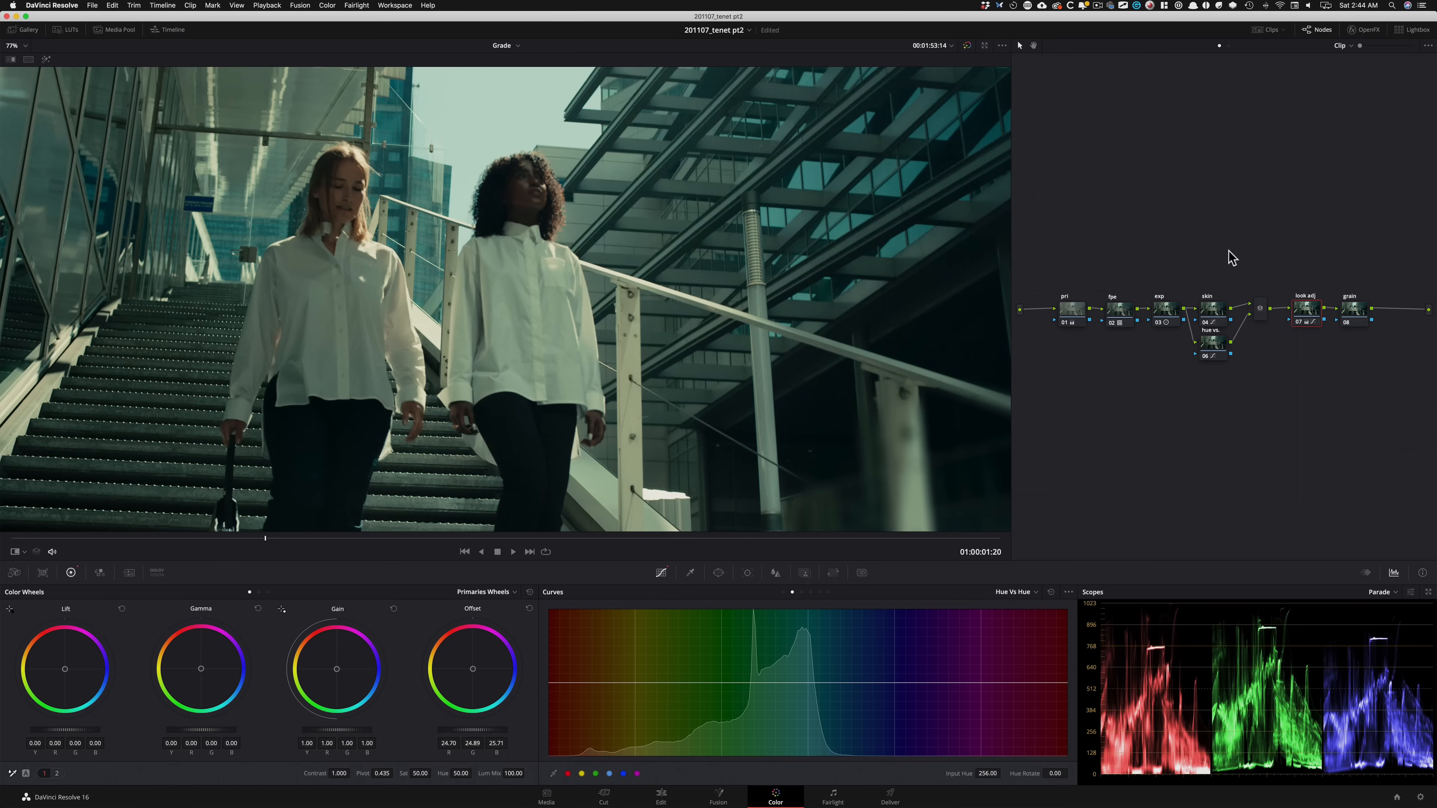
{"action": "key", "text": "super+w"}
{"action": "key", "text": "super+w"}
{"action": "key", "text": "super+w"}
{"action": "key", "text": "super+w"}
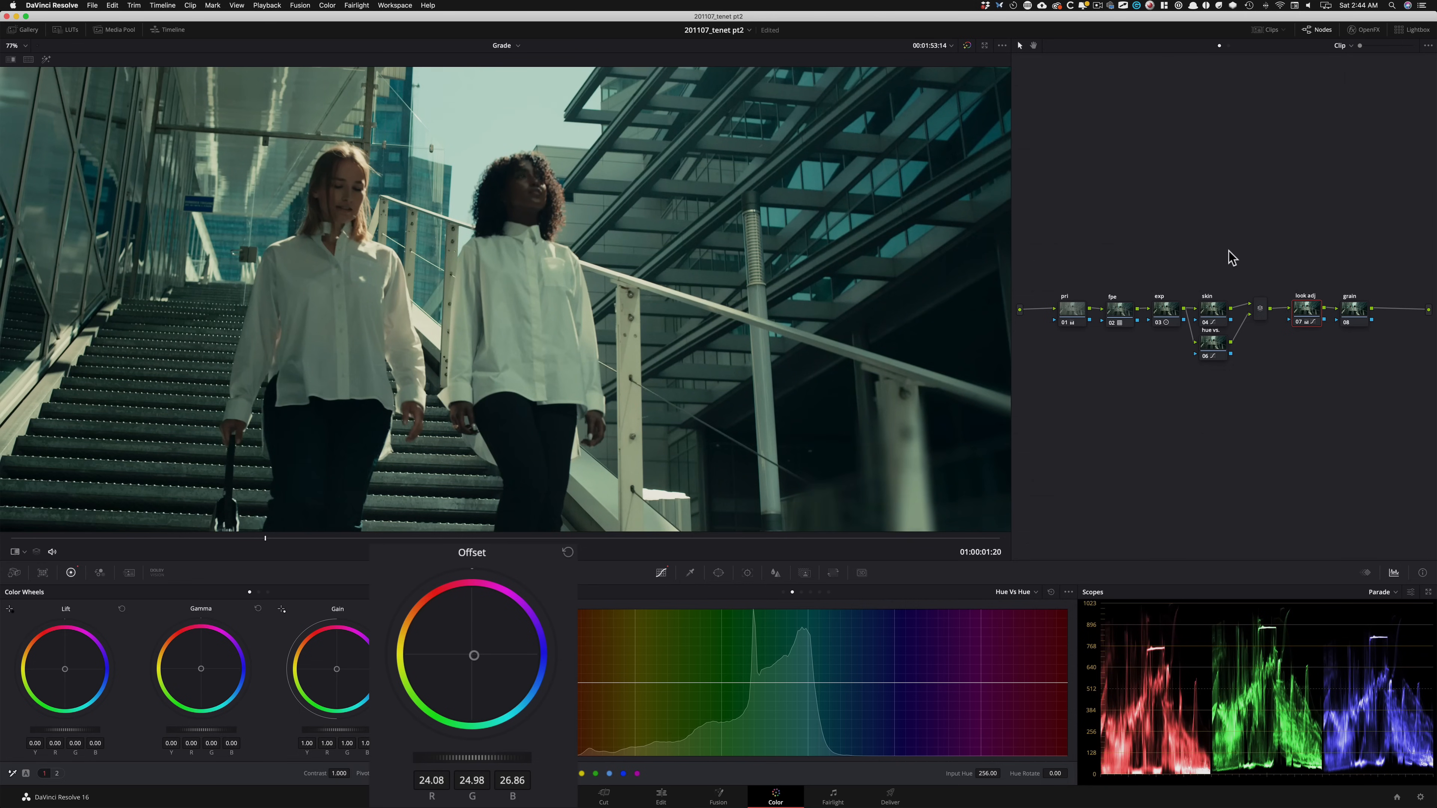
{"action": "key", "text": "super+w"}
{"action": "key", "text": "super+w"}
{"action": "key", "text": "alt+super+w"}
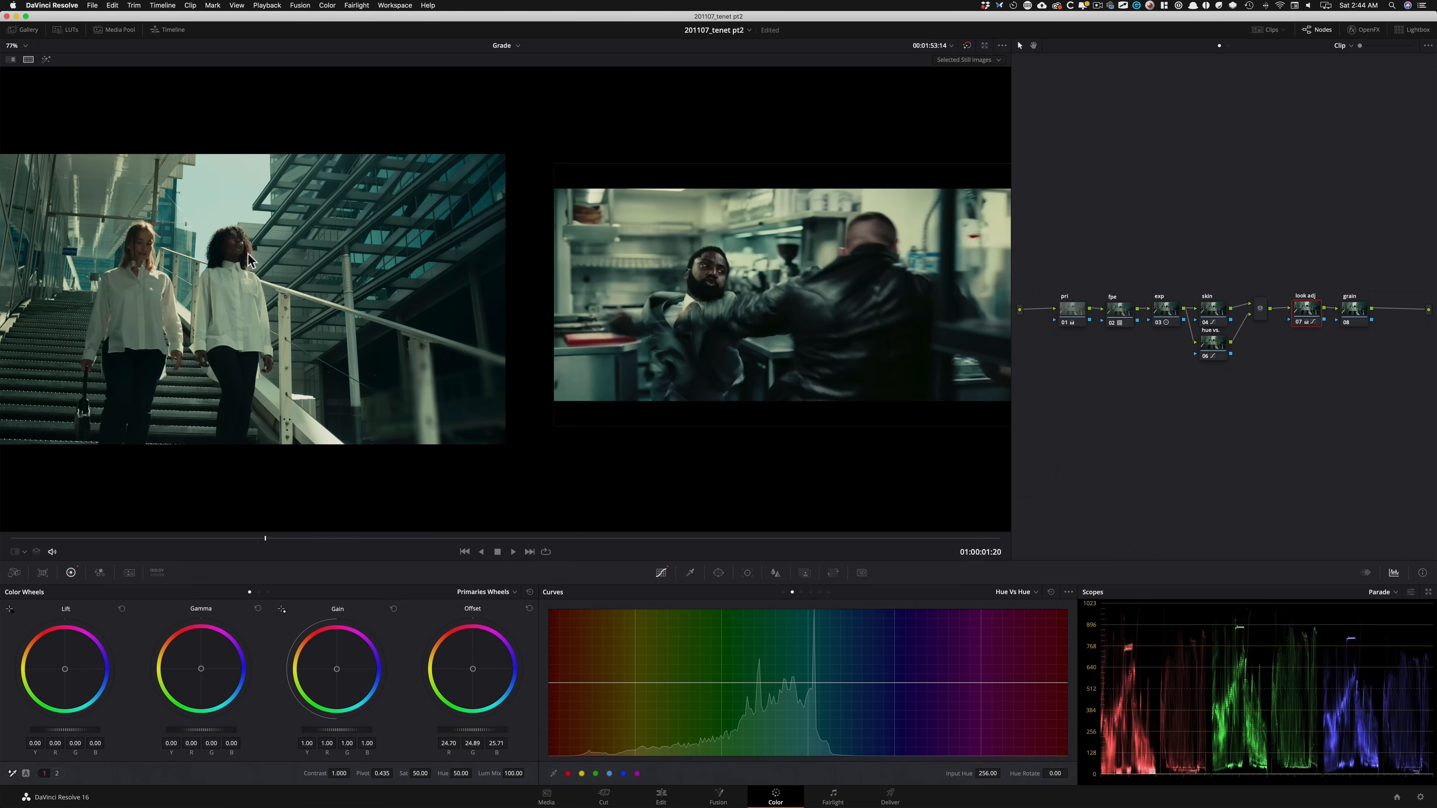
{"action": "key", "text": "ctrl+alt+Tab"}
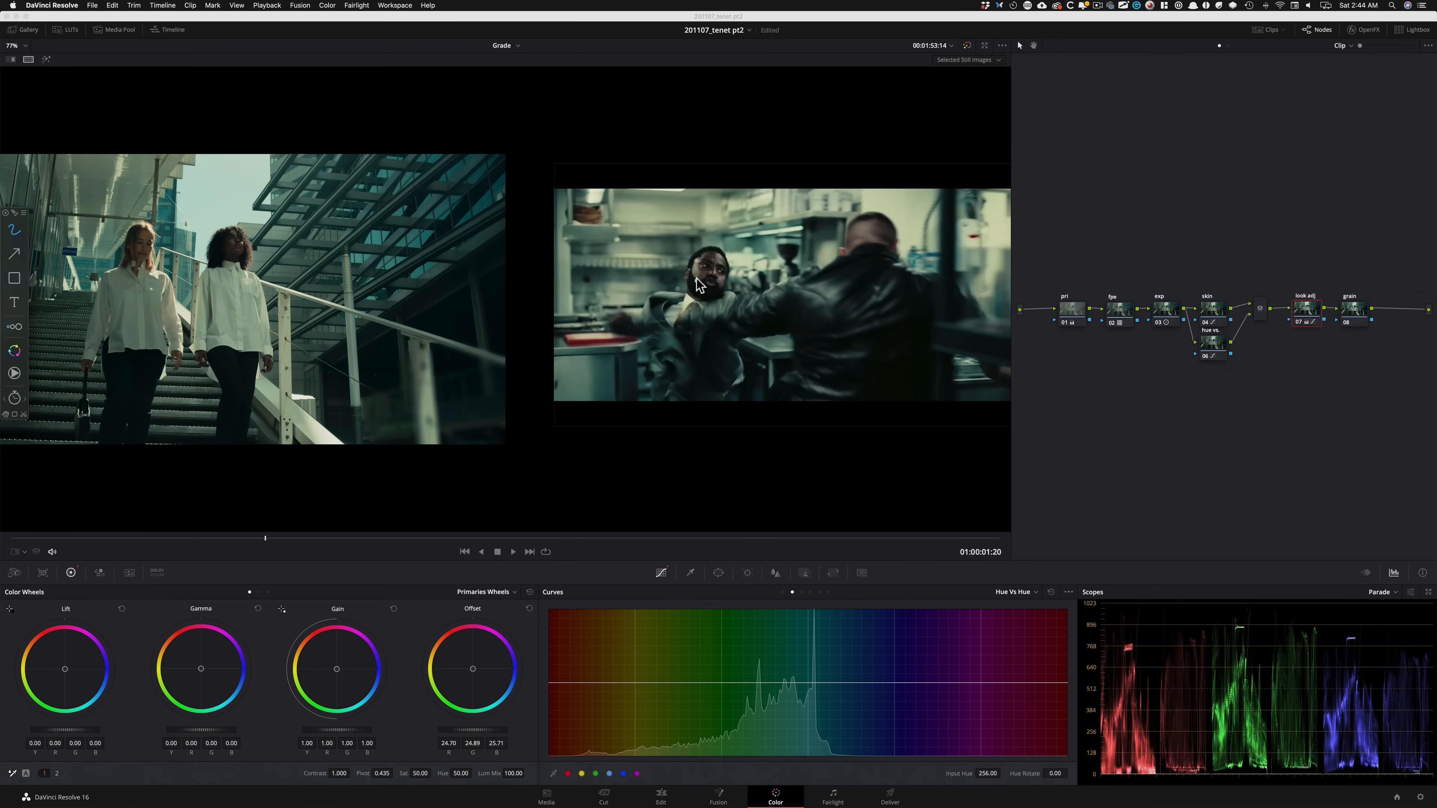
{"action": "left_click_drag", "start_coordinate": [713, 258], "coordinate": [721, 220]}
{"action": "left_click_drag", "start_coordinate": [224, 248], "coordinate": [243, 247]}
{"action": "left_click_drag", "start_coordinate": [738, 246], "coordinate": [783, 243]}
{"action": "left_click_drag", "start_coordinate": [193, 252], "coordinate": [131, 231]}
{"action": "left_click_drag", "start_coordinate": [220, 273], "coordinate": [251, 285]}
{"action": "mouse_move", "coordinate": [665, 313]}
{"action": "left_mouse_down"}
{"action": "mouse_move", "coordinate": [645, 315]}
{"action": "mouse_move", "coordinate": [717, 296]}
{"action": "left_mouse_up"}
{"action": "left_click_drag", "start_coordinate": [227, 245], "coordinate": [212, 261]}
{"action": "left_click_drag", "start_coordinate": [96, 190], "coordinate": [154, 190]}
{"action": "key", "text": "alt+grave"}
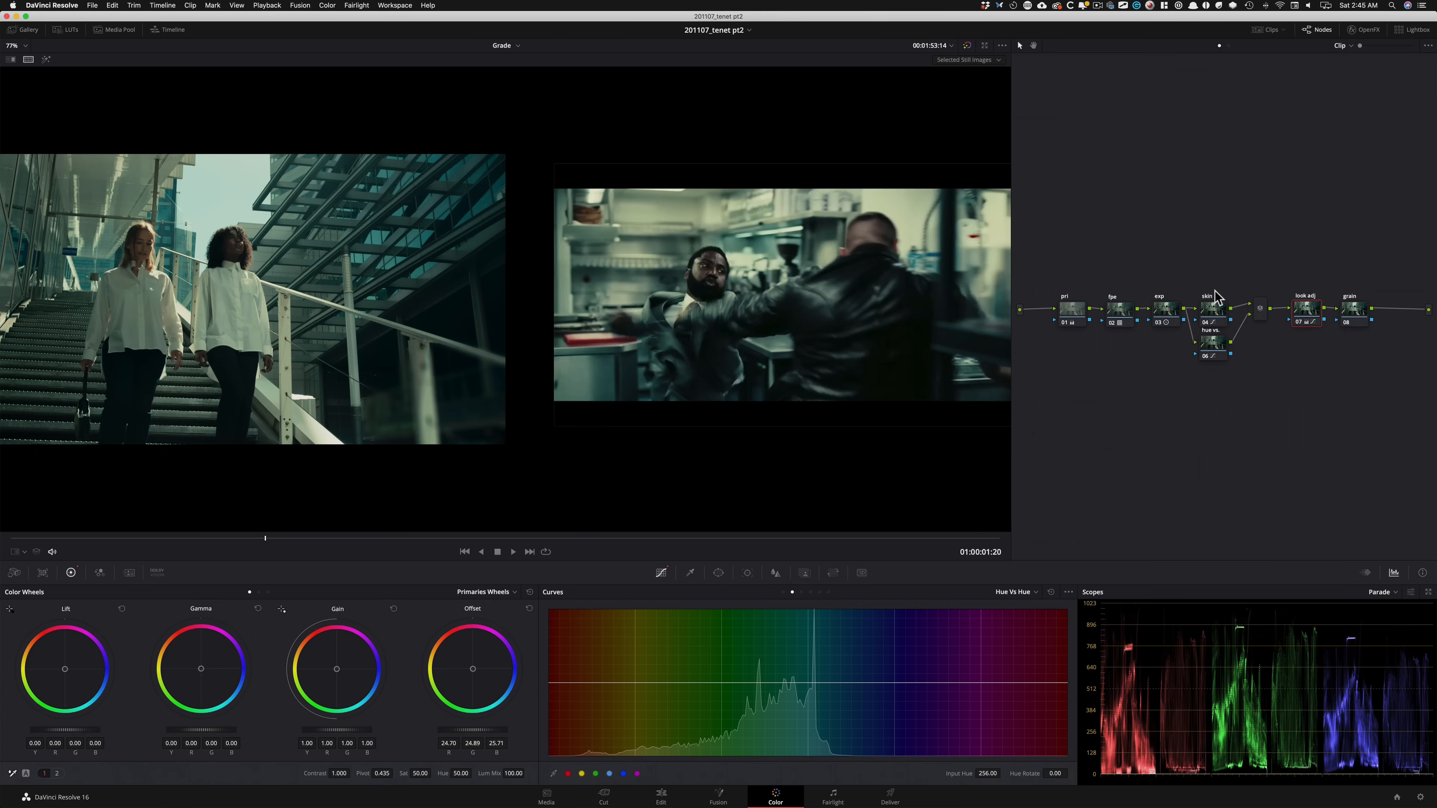
Step: Compare the clip against the reference still with the hue vs. node off and on several times
{"action": "left_click", "coordinate": [1136, 206]}
{"action": "left_click", "coordinate": [1354, 312]}
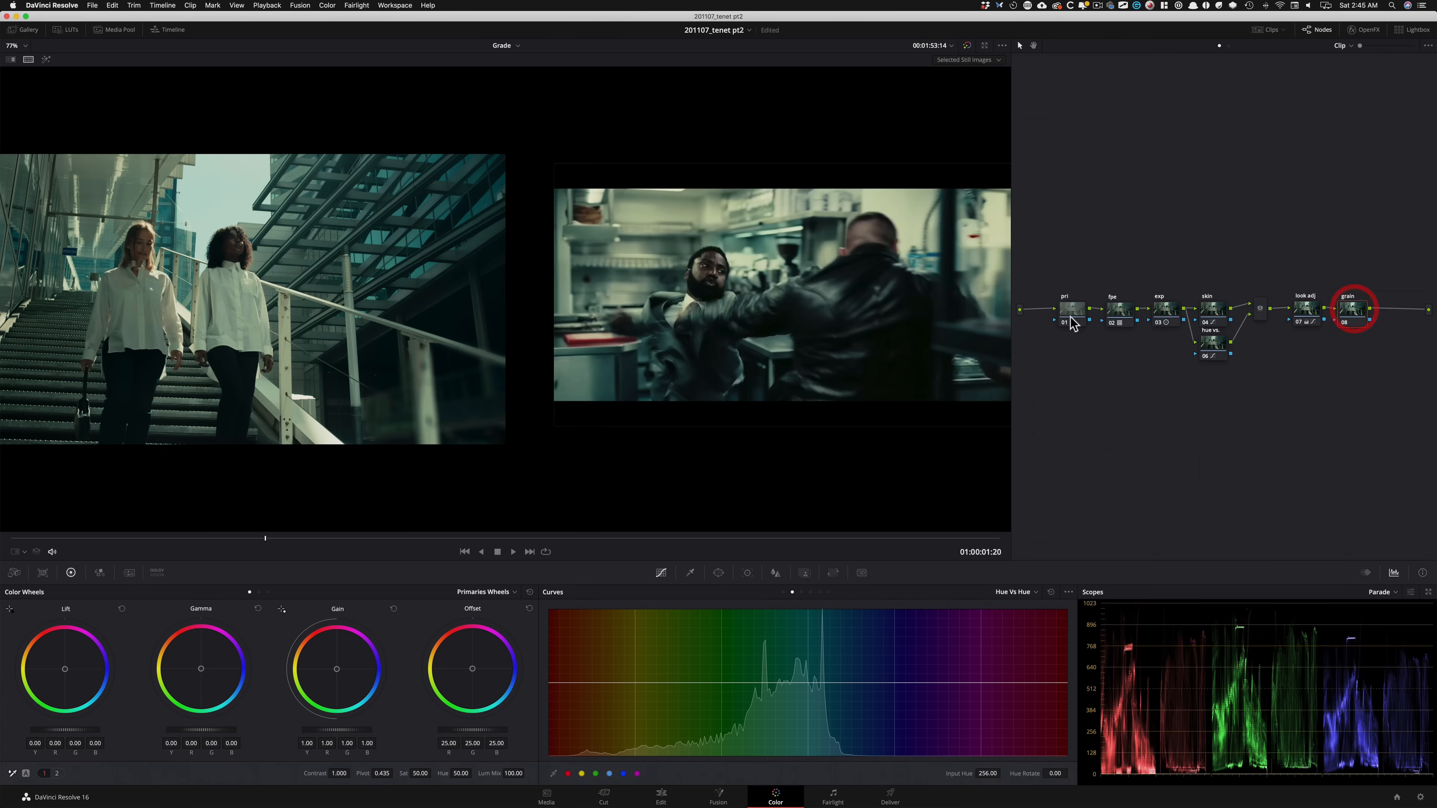
{"action": "left_click", "coordinate": [1213, 208]}
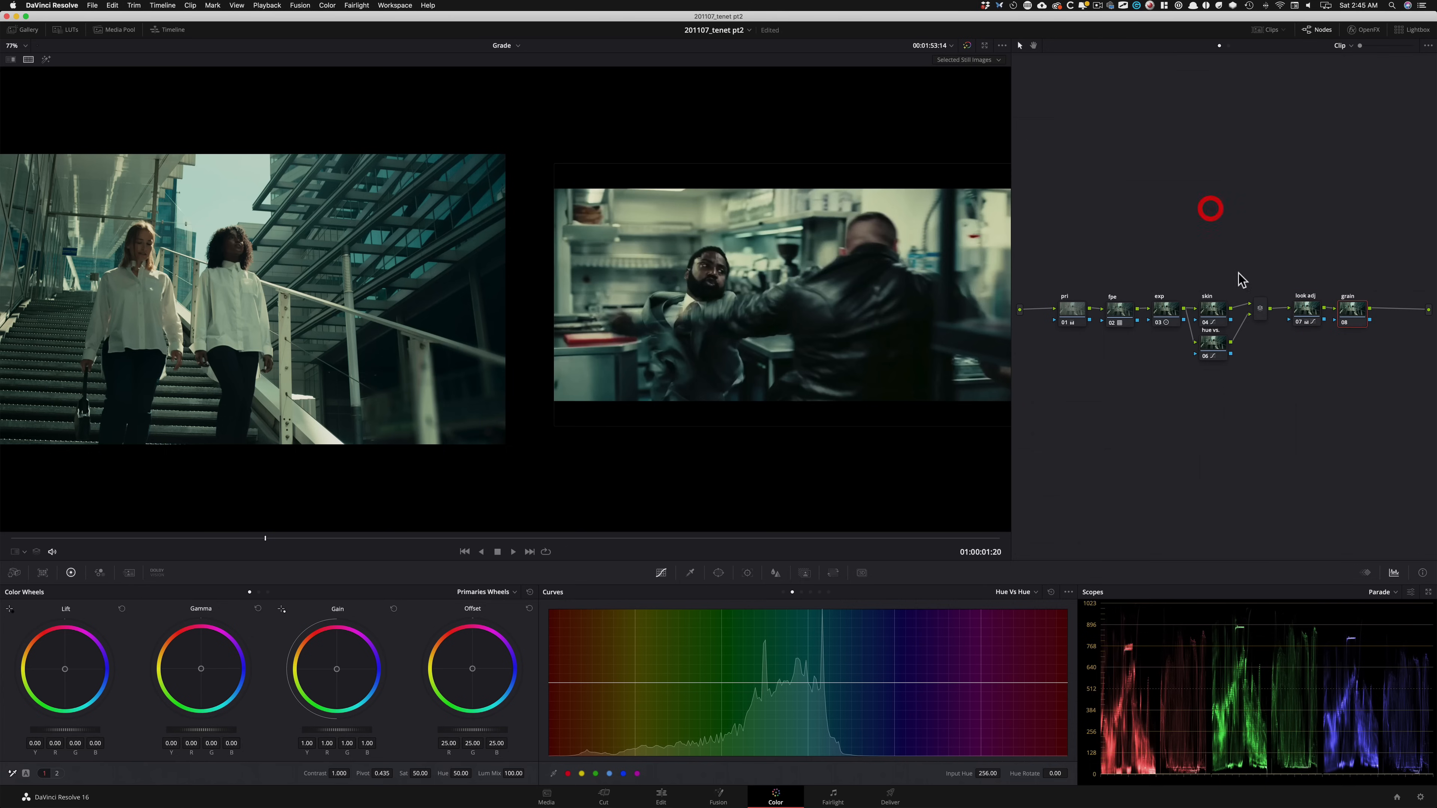
{"action": "left_click", "coordinate": [1207, 351]}
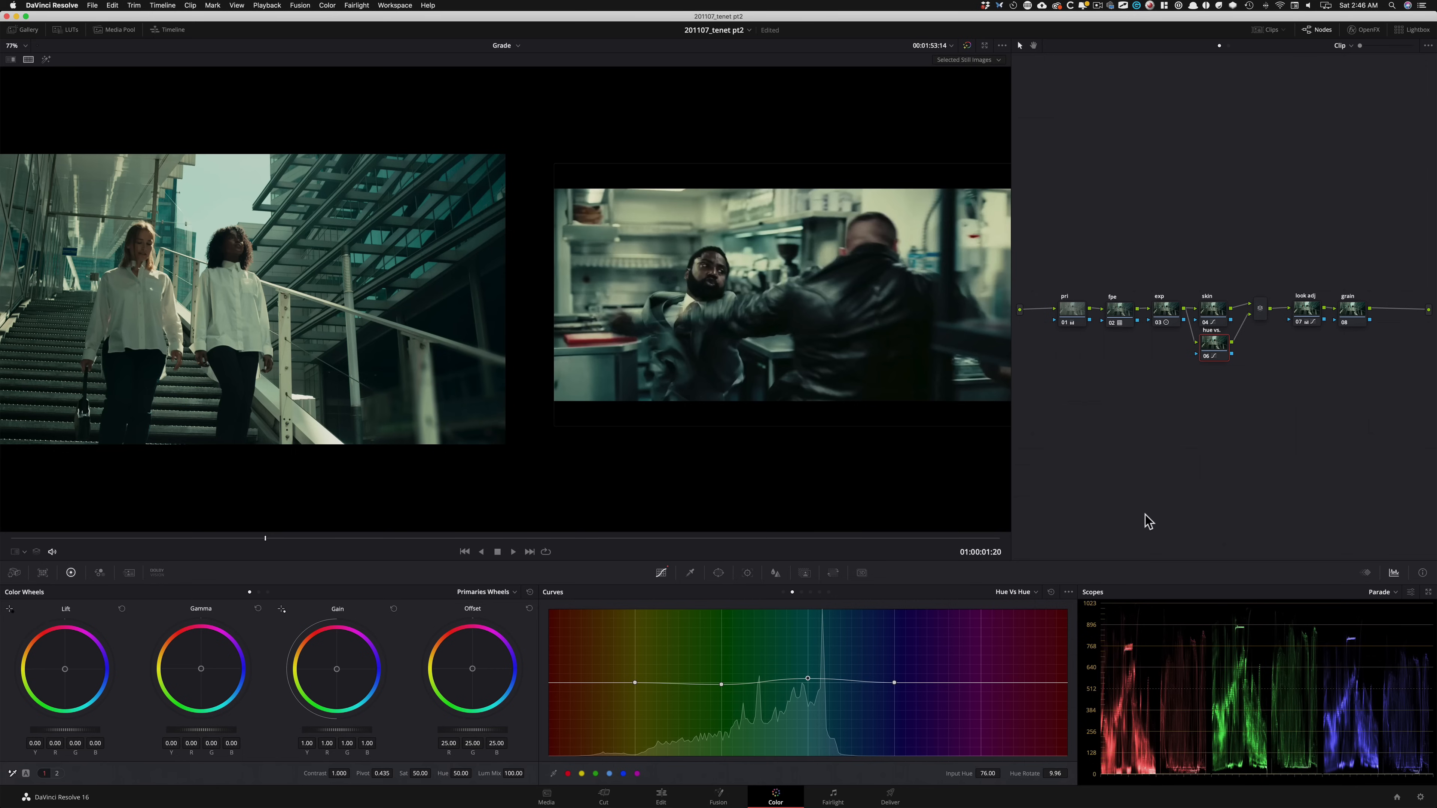
{"action": "key", "text": "super+d"}
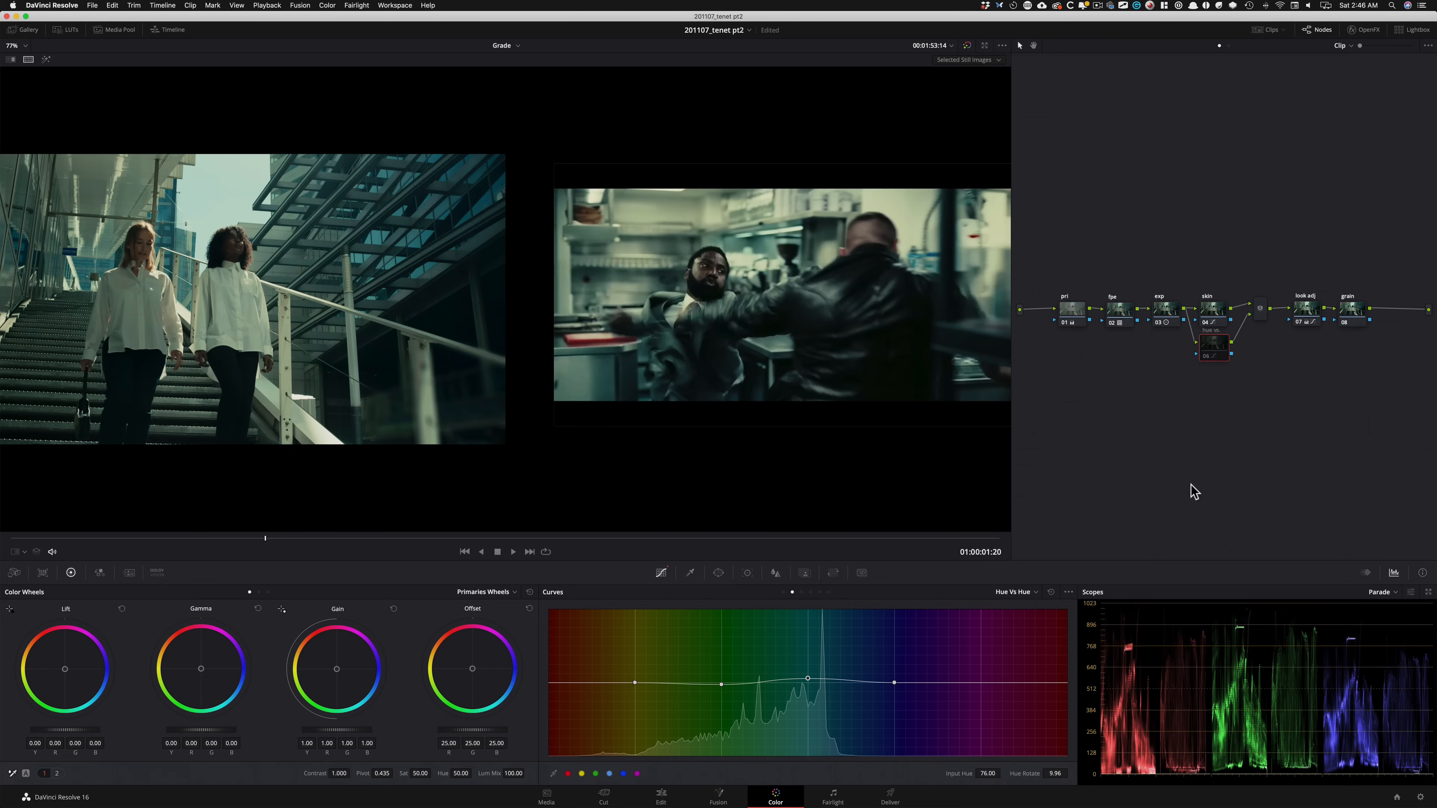
{"action": "key", "text": "super+d"}
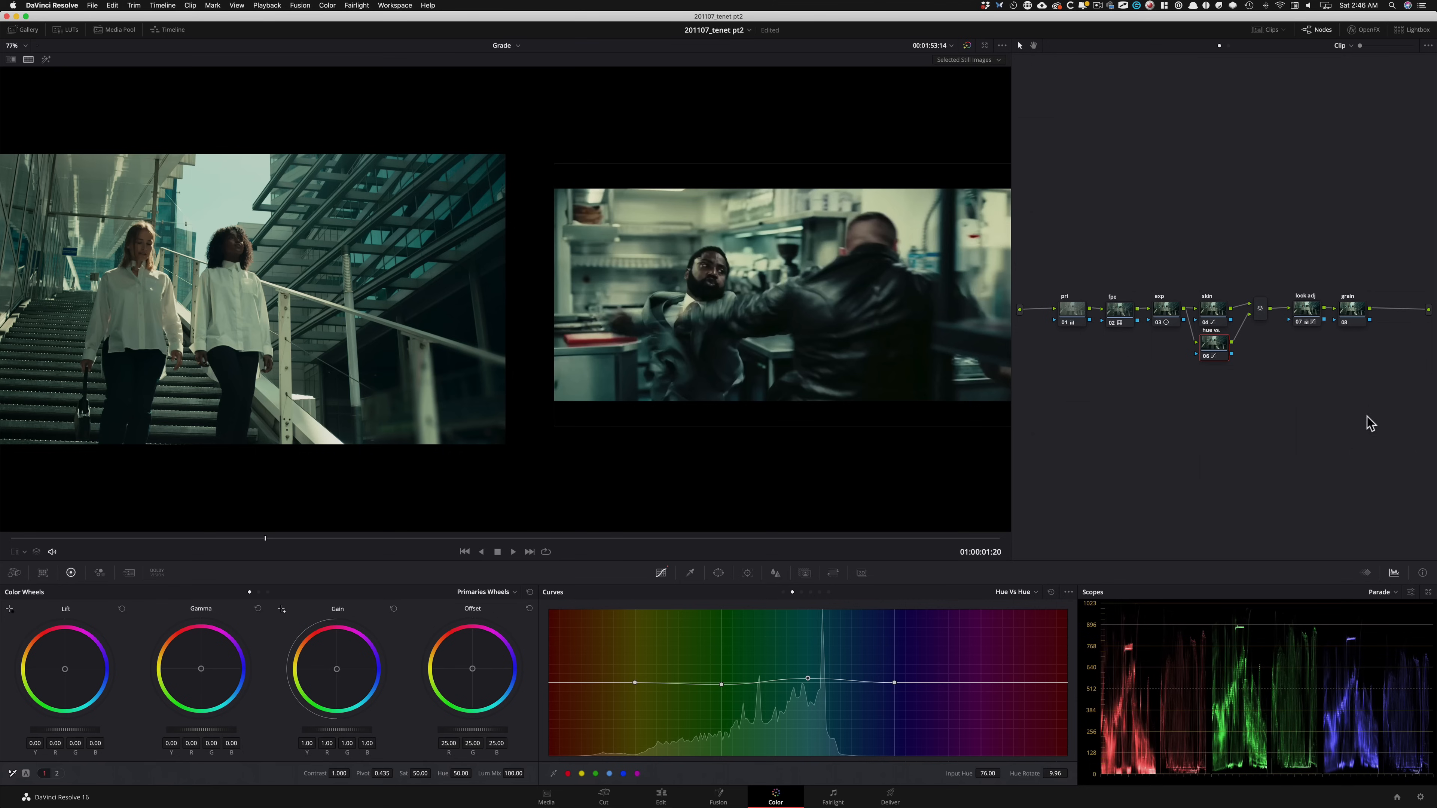
{"action": "key", "text": "super+d"}
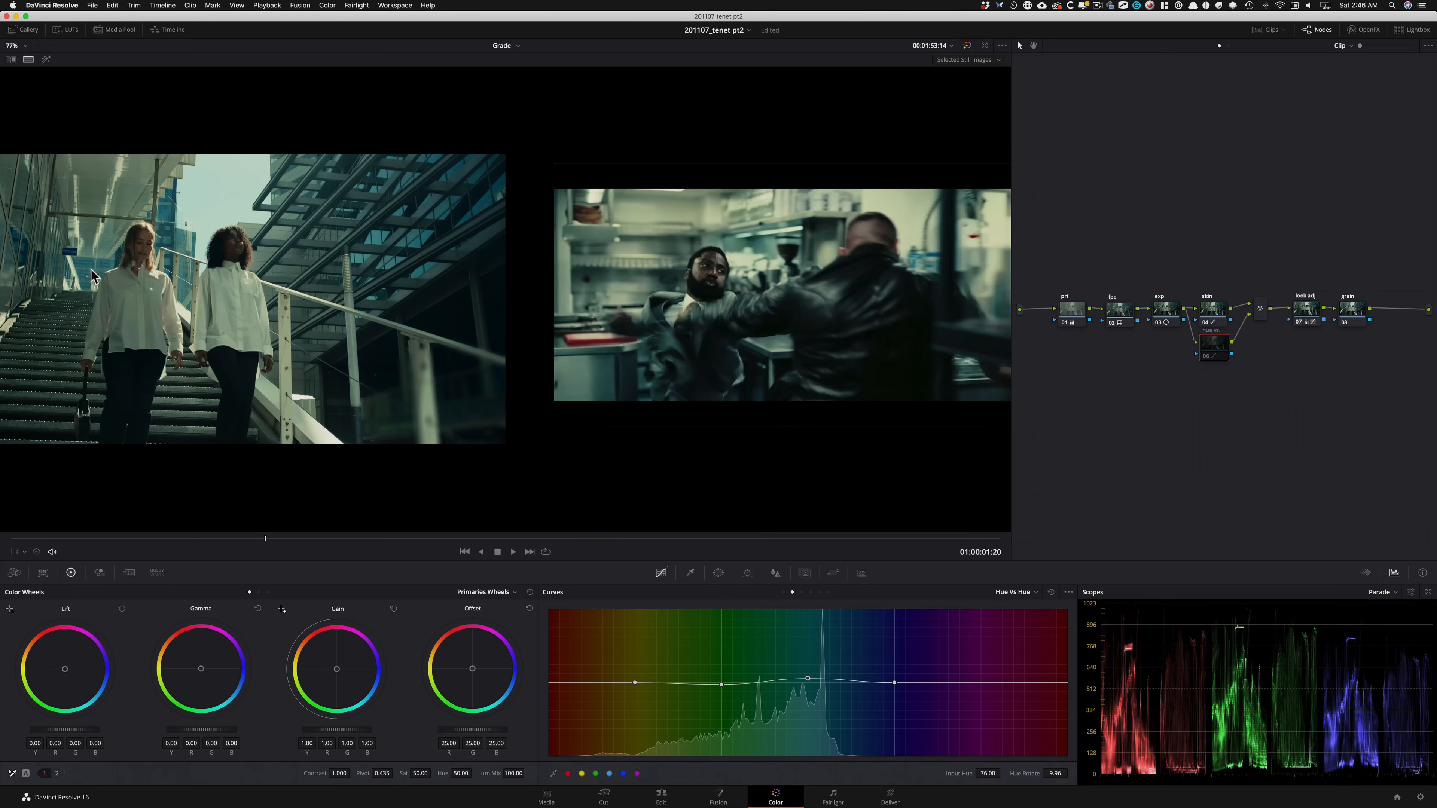
{"action": "key", "text": "super+d"}
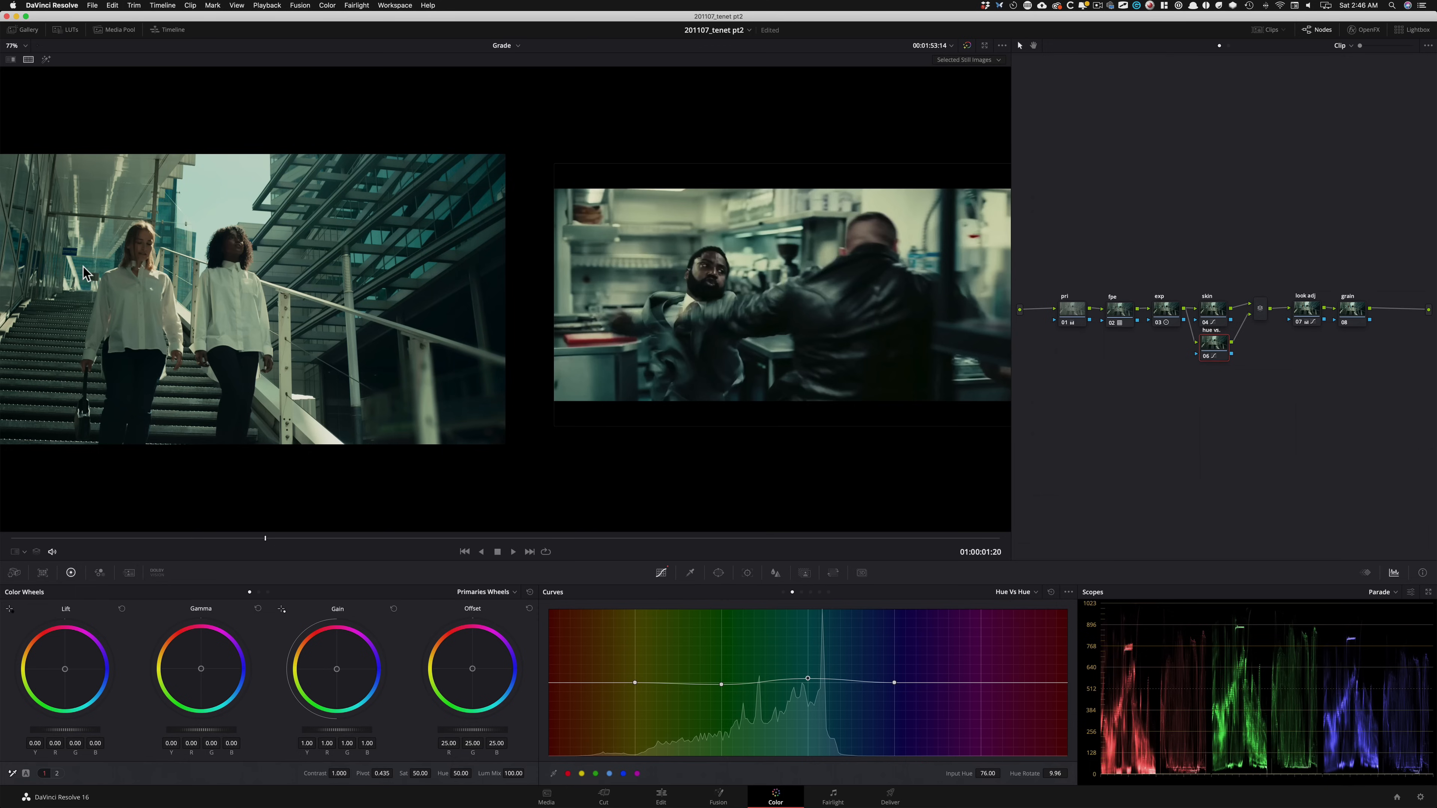
{"action": "key", "text": "super+d"}
{"action": "key", "text": "super+d"}
{"action": "key", "text": "super+d"}
{"action": "key", "text": "super+d"}
{"action": "key", "text": "super+d"}
{"action": "key", "text": "super+d"}
Step: Apply Film Grain to the grain node with grain size 0.542, strength 0.365, softness 0.234 and saturation 0.000, and inspect the grain up close
{"action": "left_click", "coordinate": [1224, 201]}
{"action": "left_click", "coordinate": [1353, 314]}
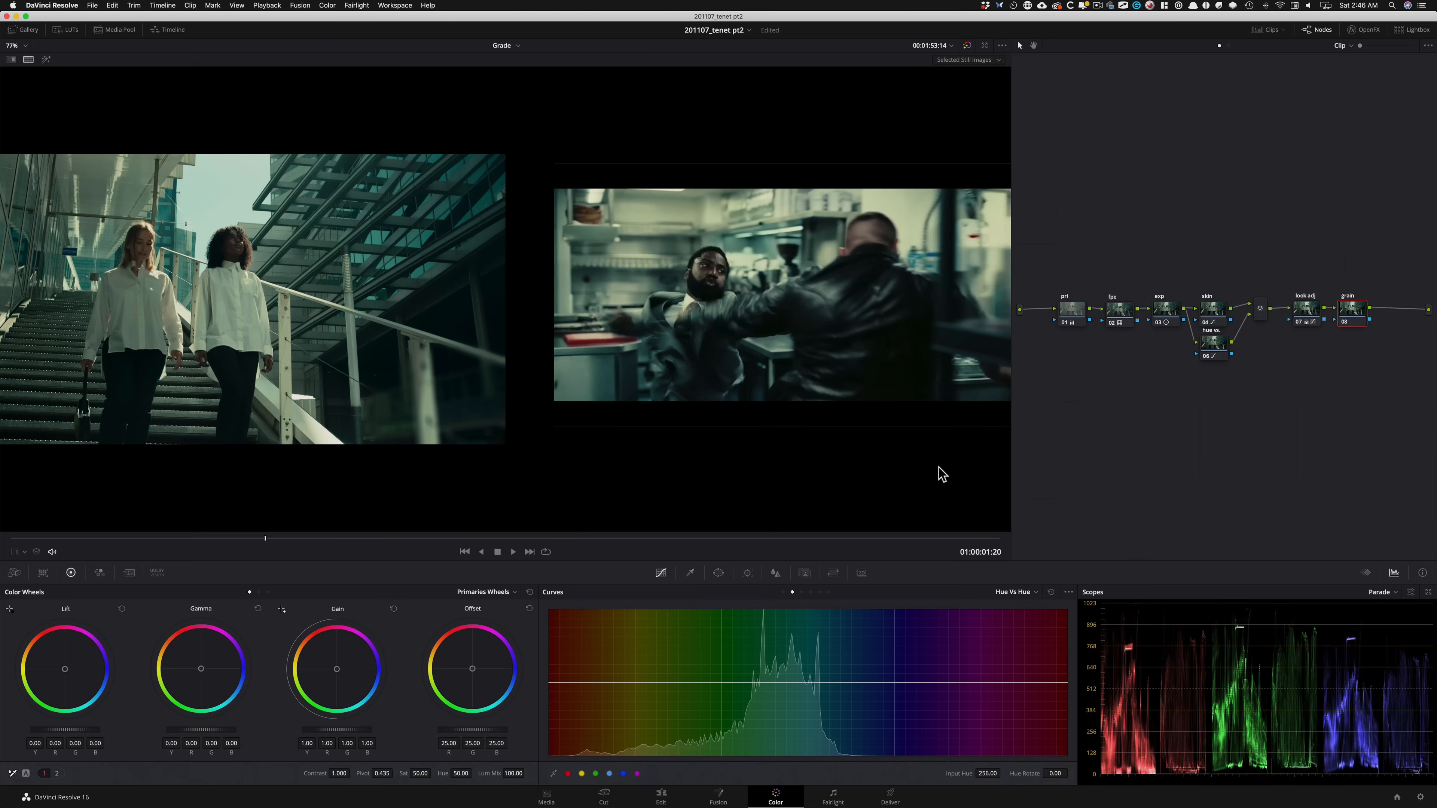
{"action": "key", "text": "super+6"}
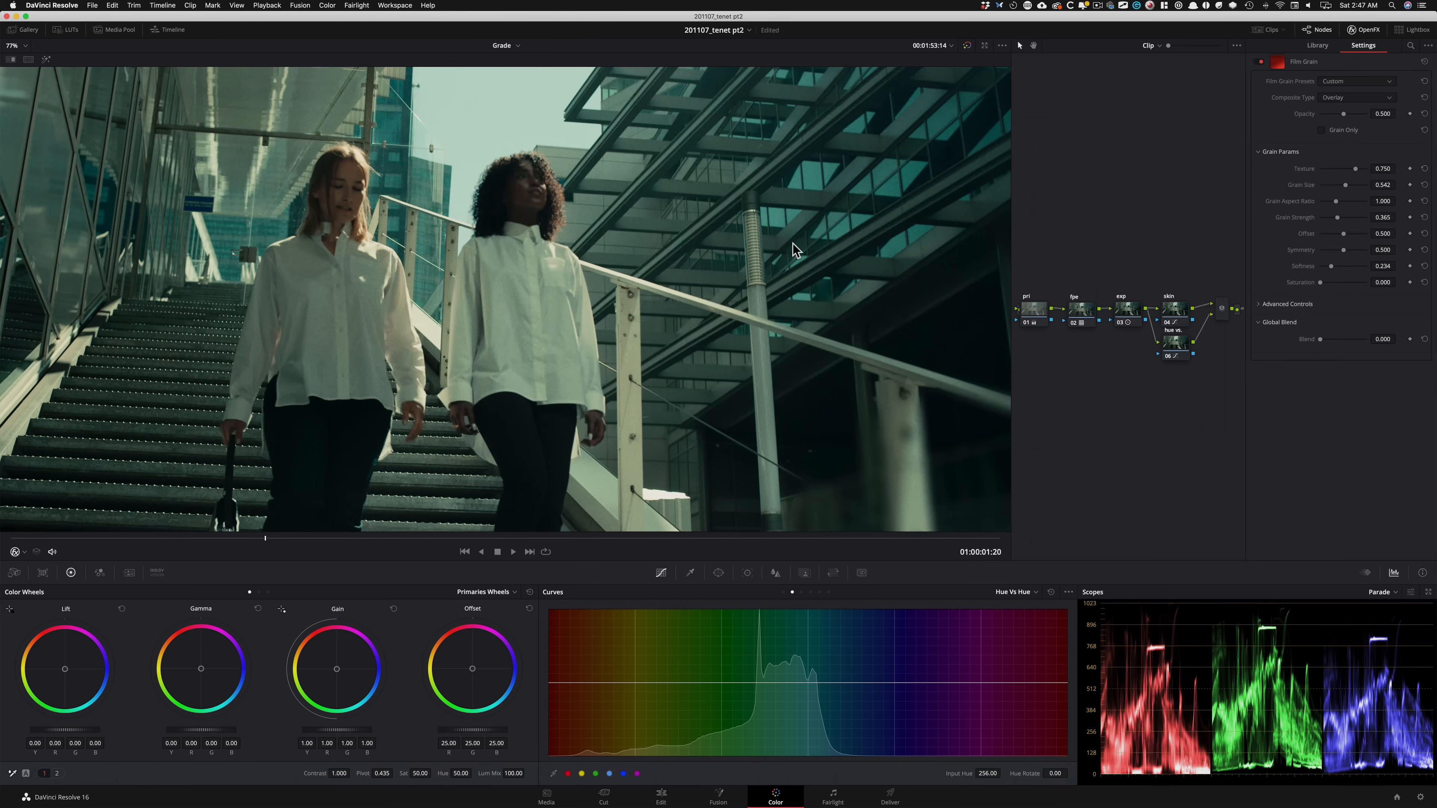
{"action": "scroll", "coordinate": [892, 292], "scroll_direction": "up", "scroll_amount": 2}
{"action": "scroll", "coordinate": [623, 226], "scroll_direction": "up", "scroll_amount": 6}
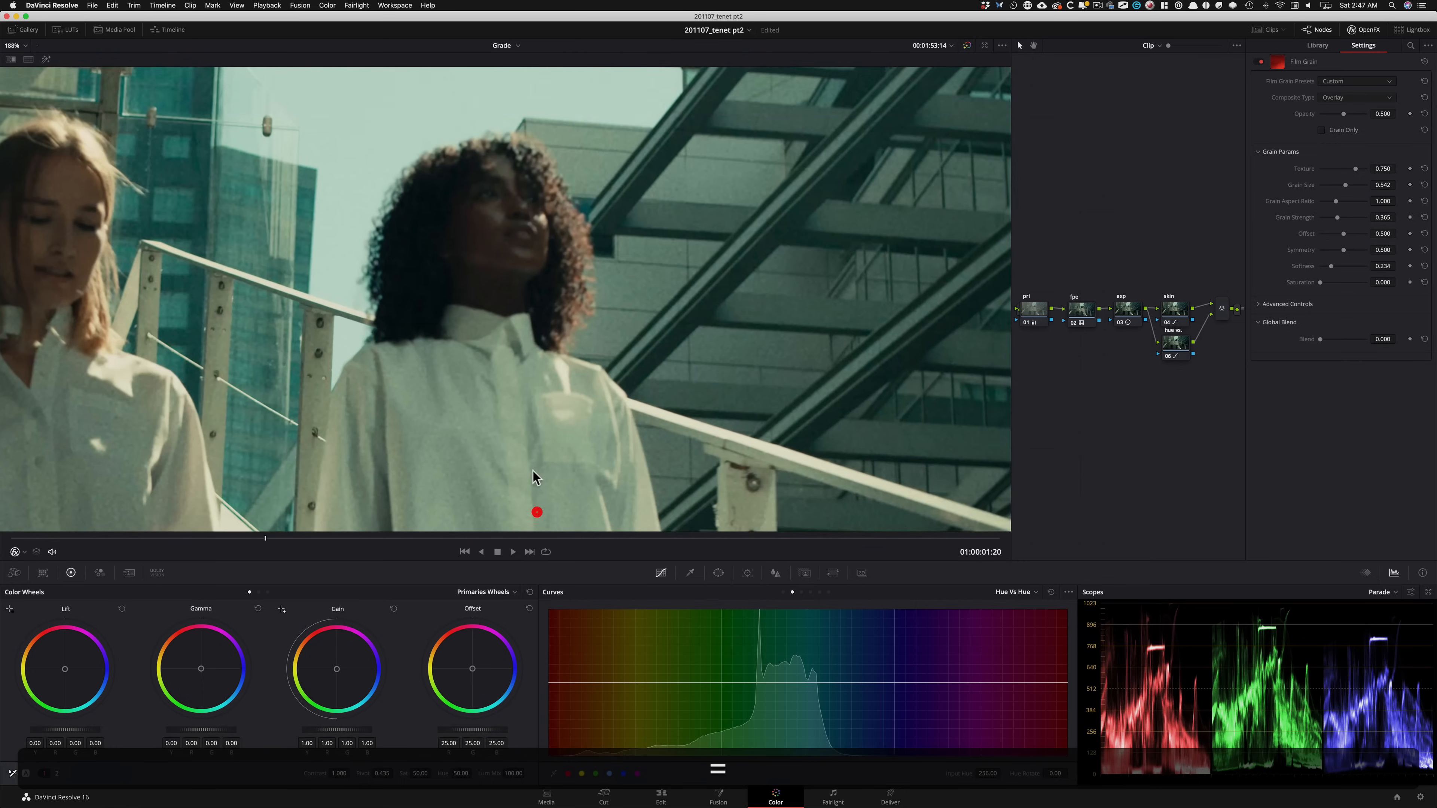
{"action": "scroll", "coordinate": [510, 254], "scroll_direction": "up", "scroll_amount": 3}
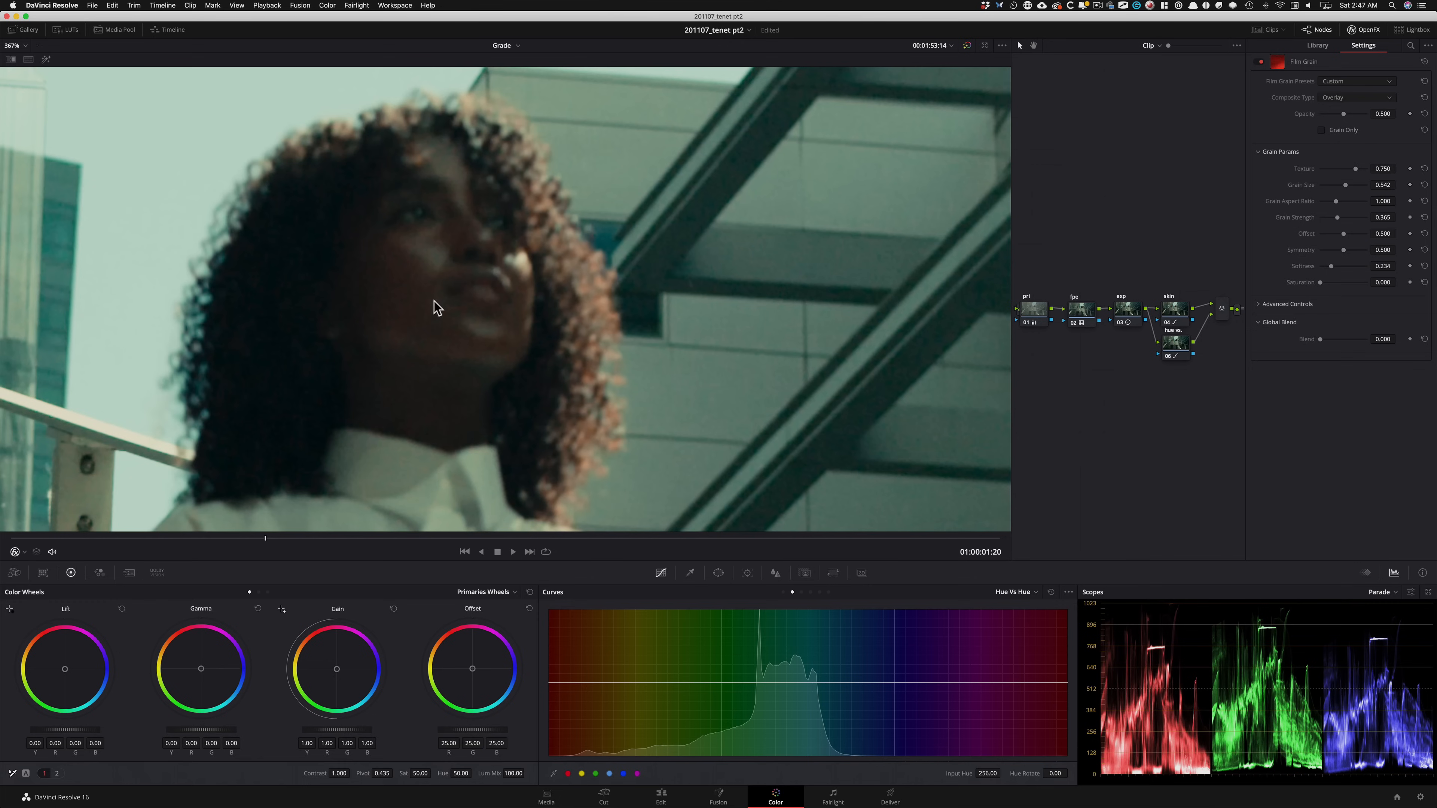
Step: Insert a serial node ahead of the pri node, place it above that node and label it nr
{"action": "left_click_drag", "start_coordinate": [1147, 231], "coordinate": [1244, 229]}
{"action": "left_click_drag", "start_coordinate": [1078, 211], "coordinate": [1045, 196]}
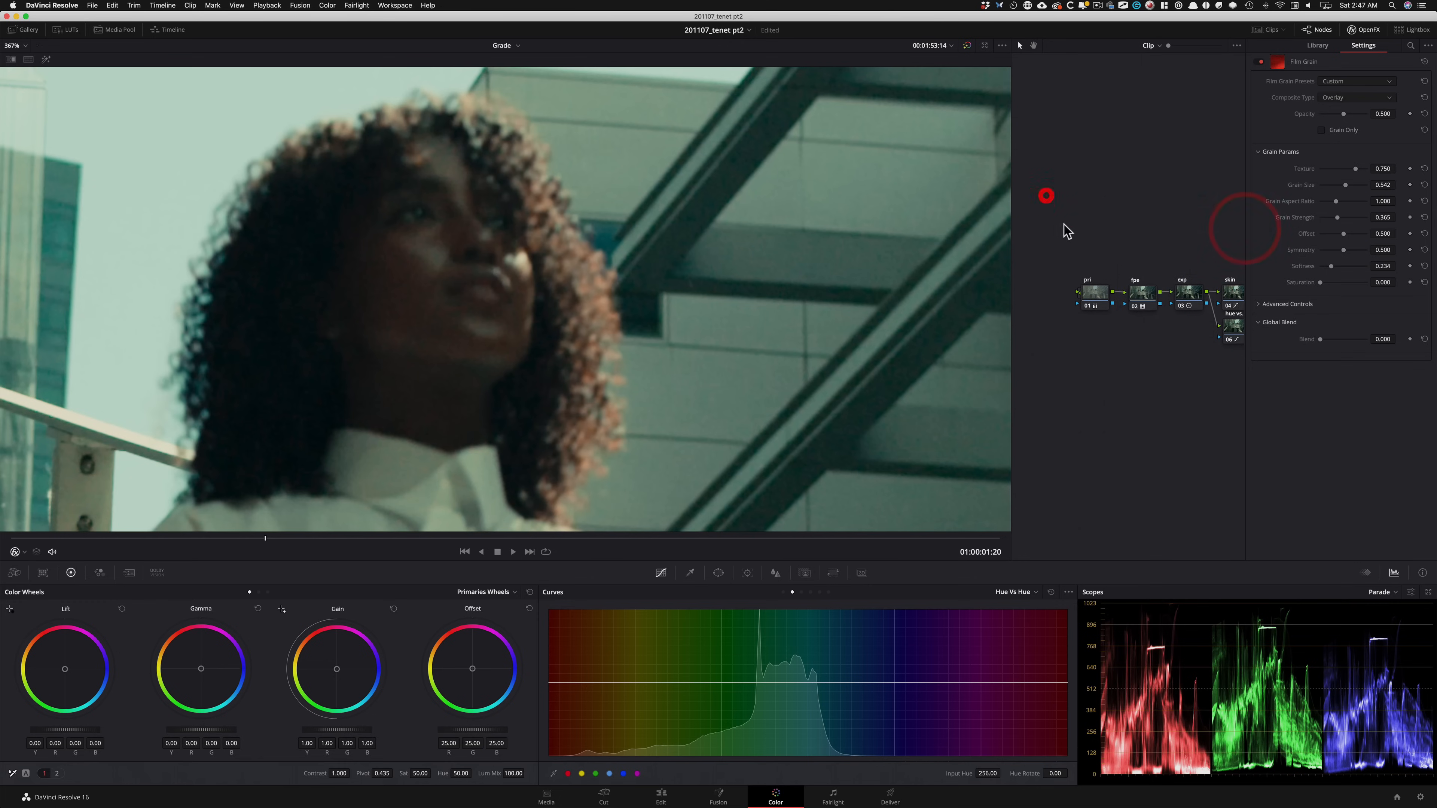
{"action": "left_click", "coordinate": [1091, 295]}
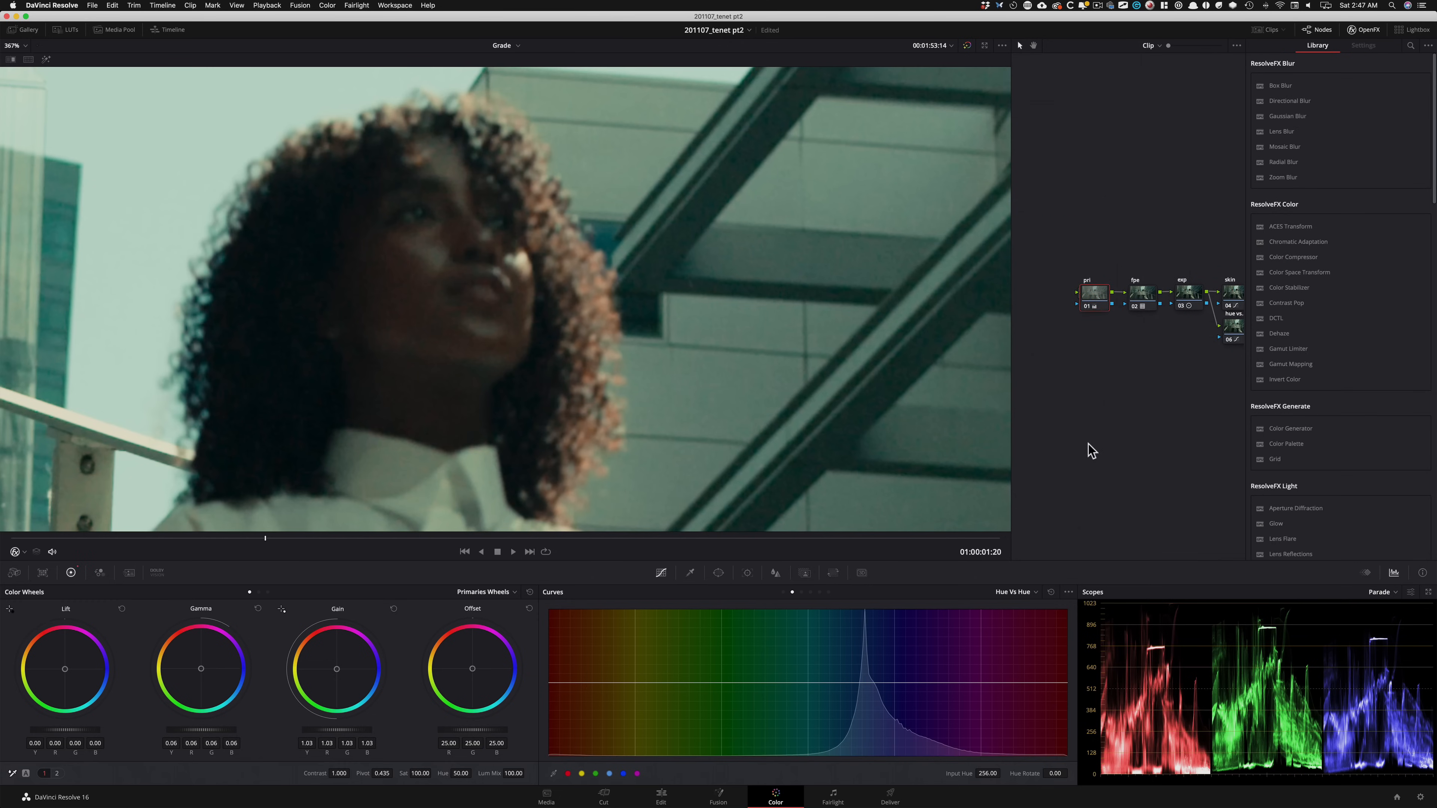
{"action": "key", "text": "shift+s"}
{"action": "left_click_drag", "start_coordinate": [1094, 326], "coordinate": [1094, 248]}
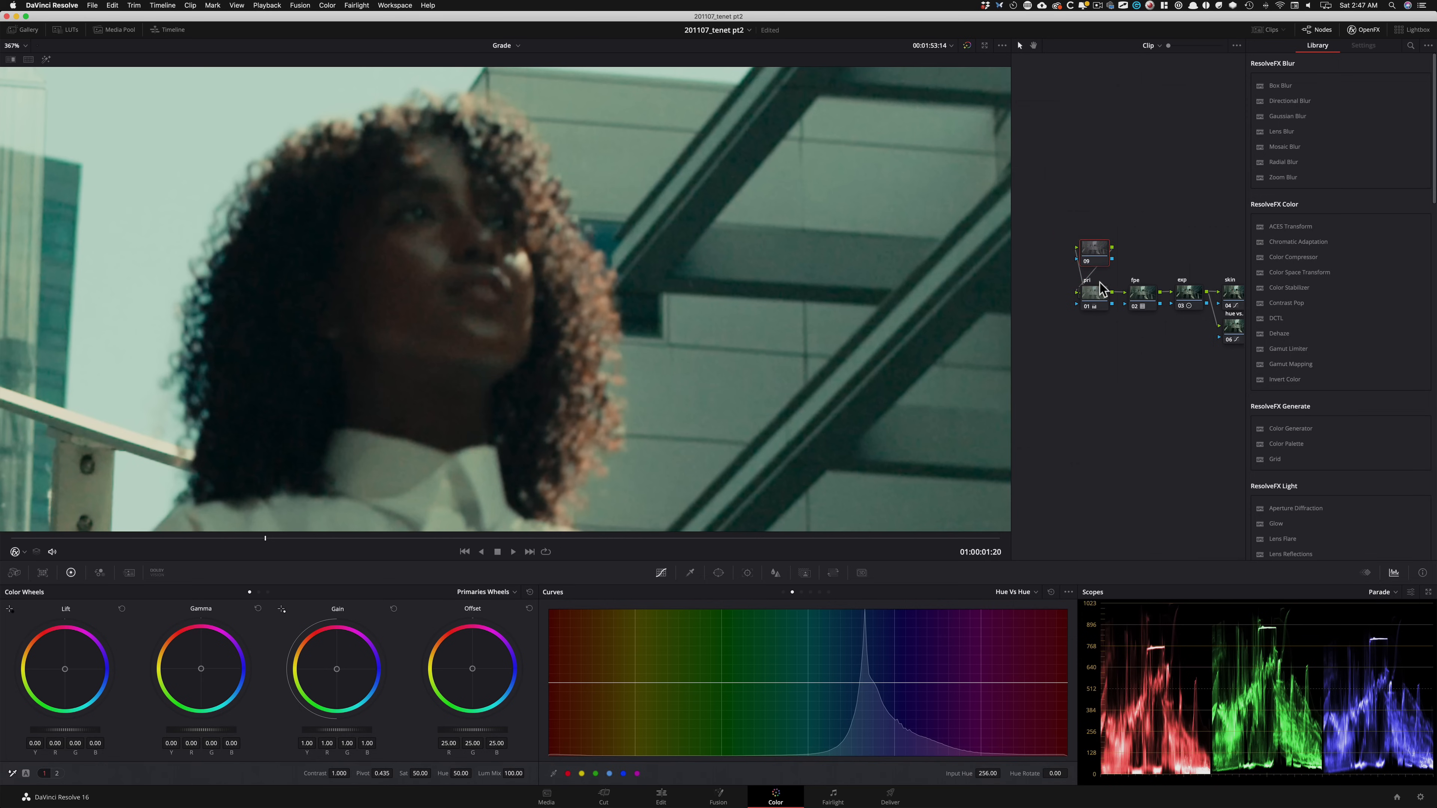
{"action": "key", "text": "Tab"}
{"action": "type", "text": "nr"}
{"action": "key", "text": "Return"}
Step: Set the nr node's temporal noise reduction to 1 frame, luma and chroma thresholds to 4.8 and spatial chroma to 6.8, comparing it off and on
{"action": "key", "text": "alt+5"}
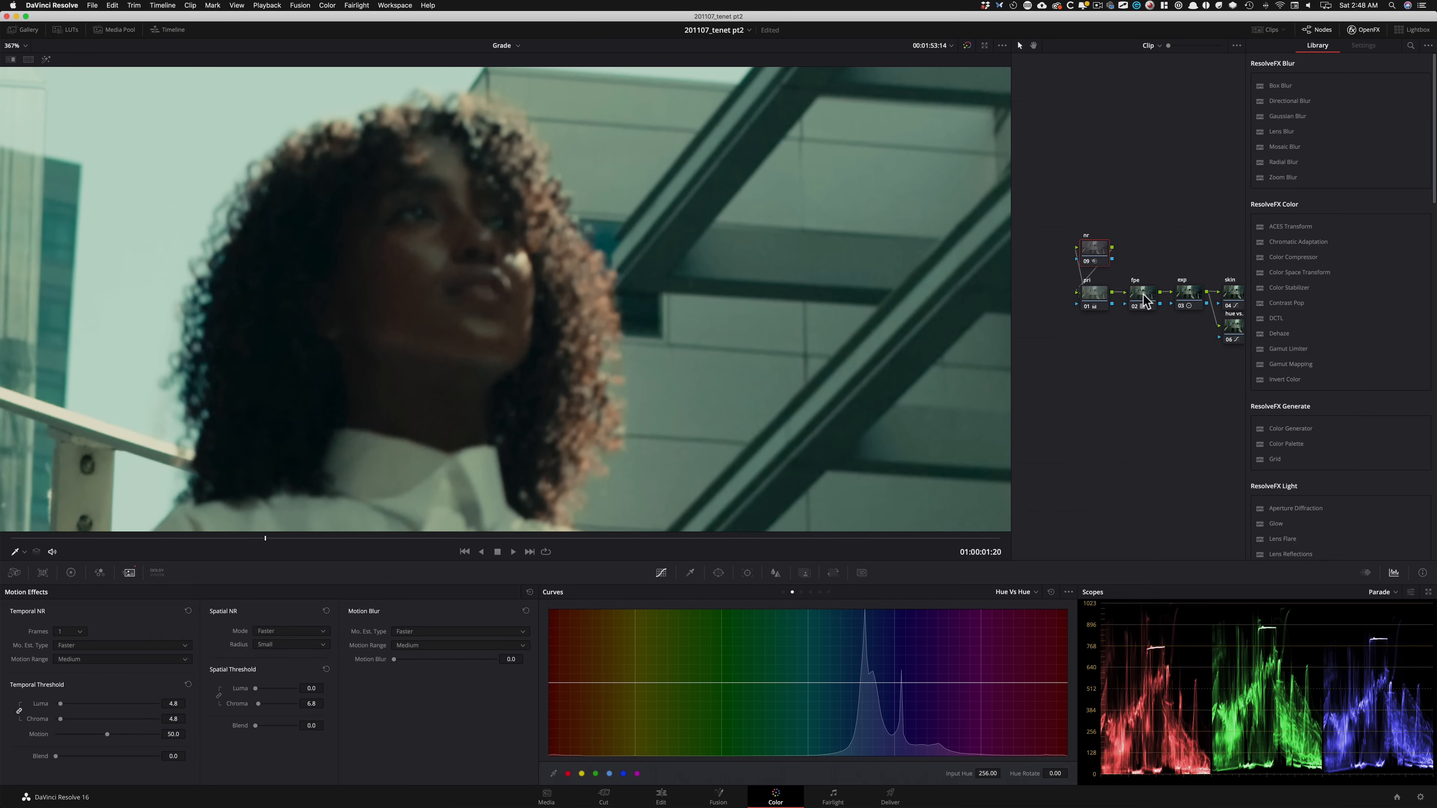
{"action": "key", "text": "super+d"}
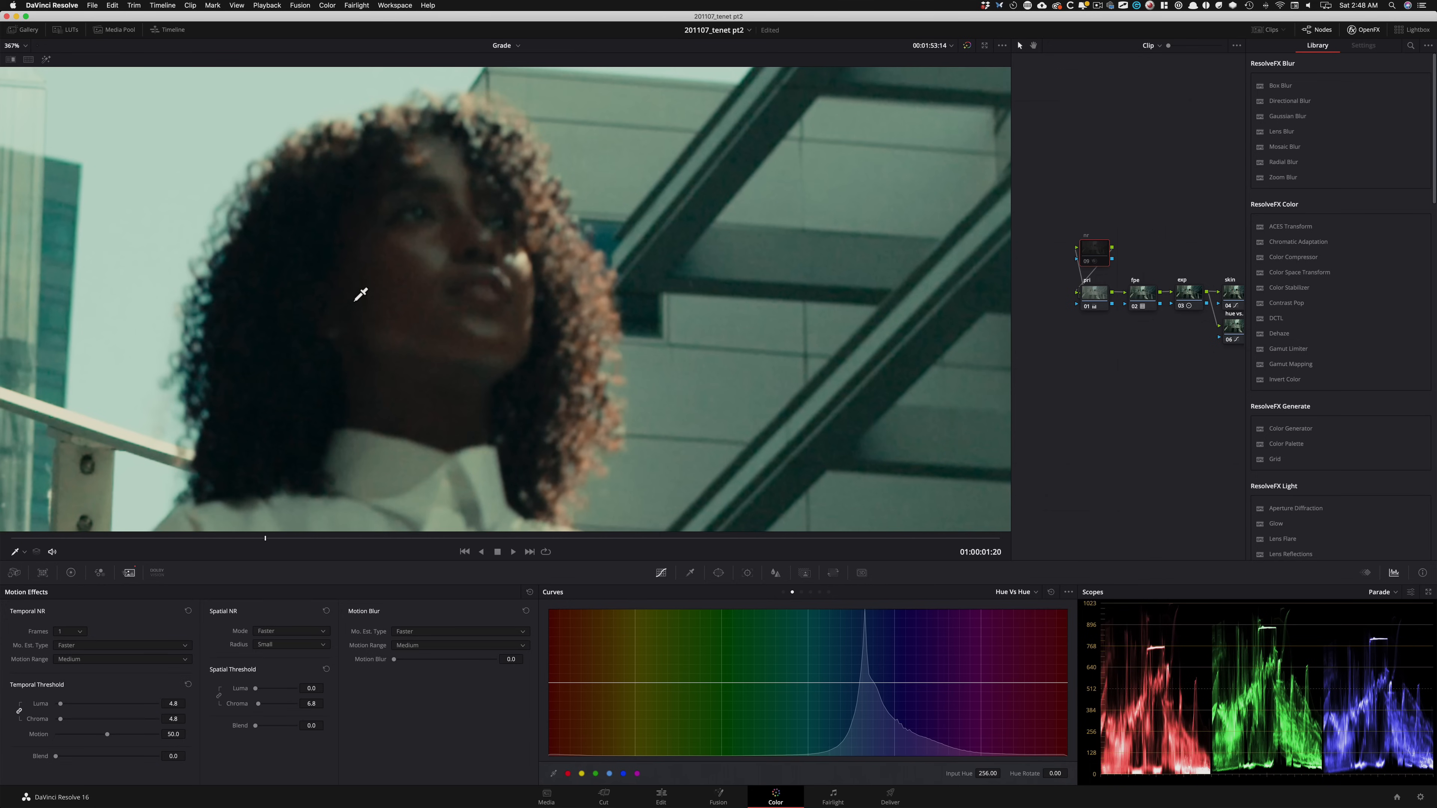
{"action": "key", "text": "super+equal"}
{"action": "key", "text": "super+equal"}
{"action": "key", "text": "super+equal"}
{"action": "key", "text": "super+equal"}
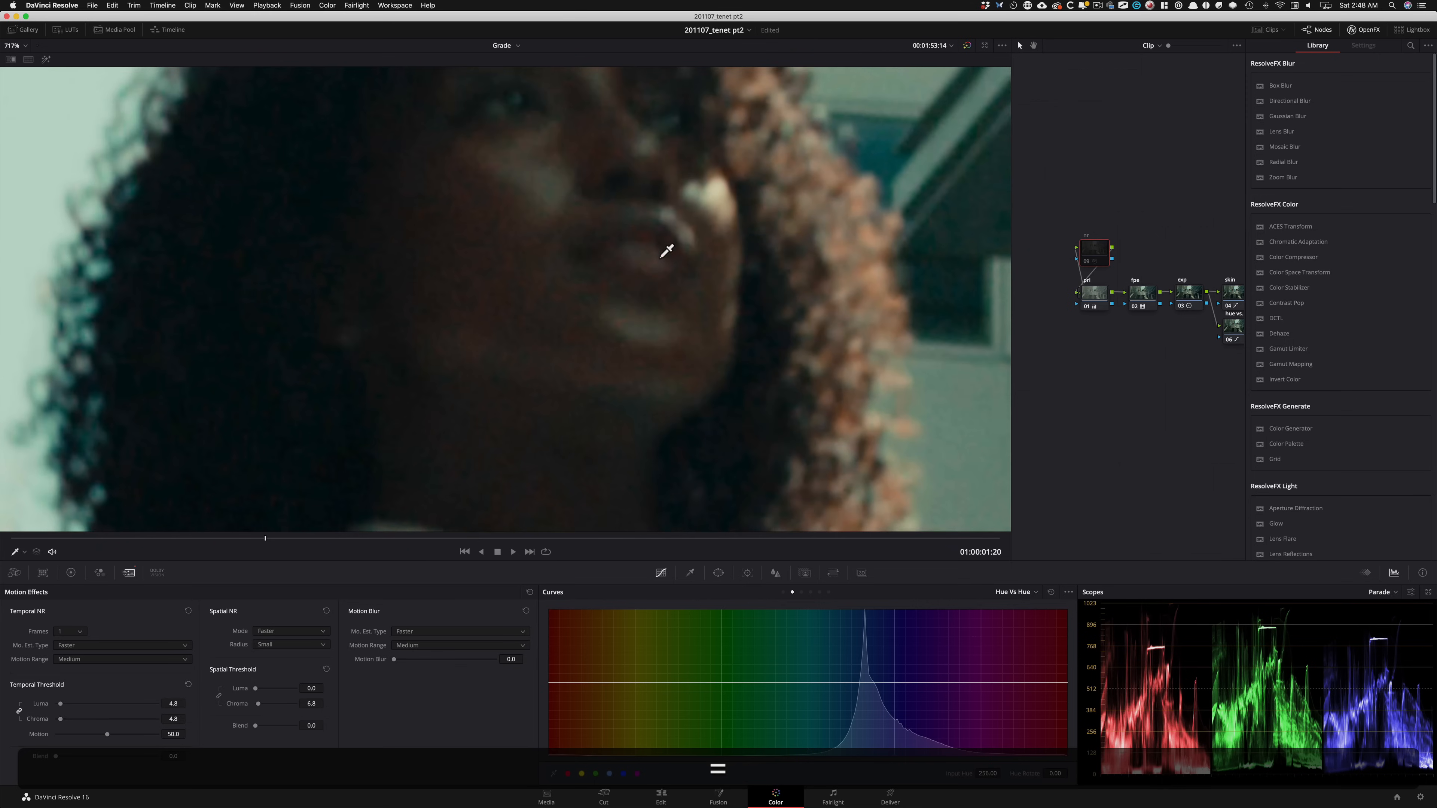
{"action": "left_click", "coordinate": [636, 266]}
{"action": "key", "text": "super+d"}
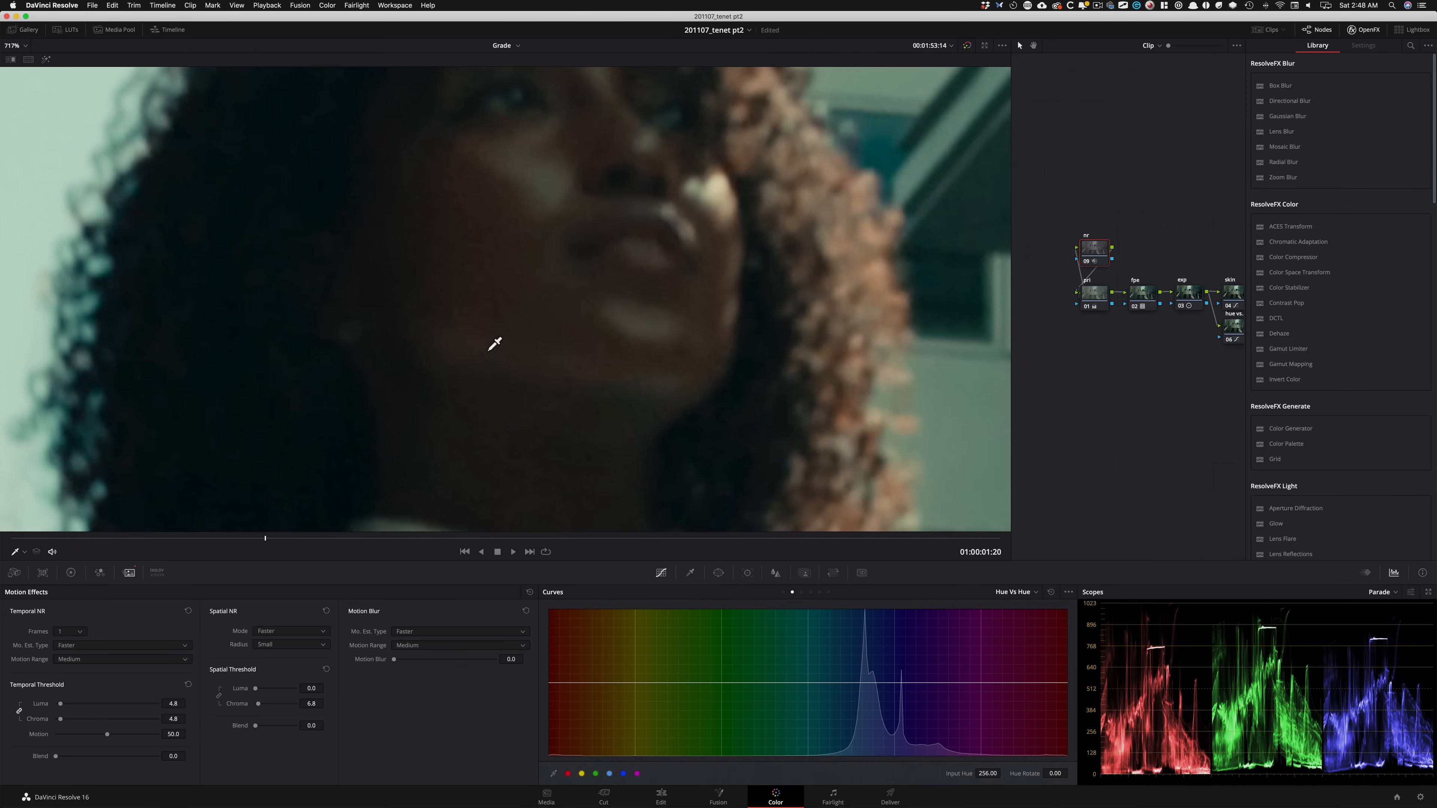
{"action": "key", "text": "super+d"}
{"action": "key", "text": "super+d"}
{"action": "key", "text": "shift+z"}
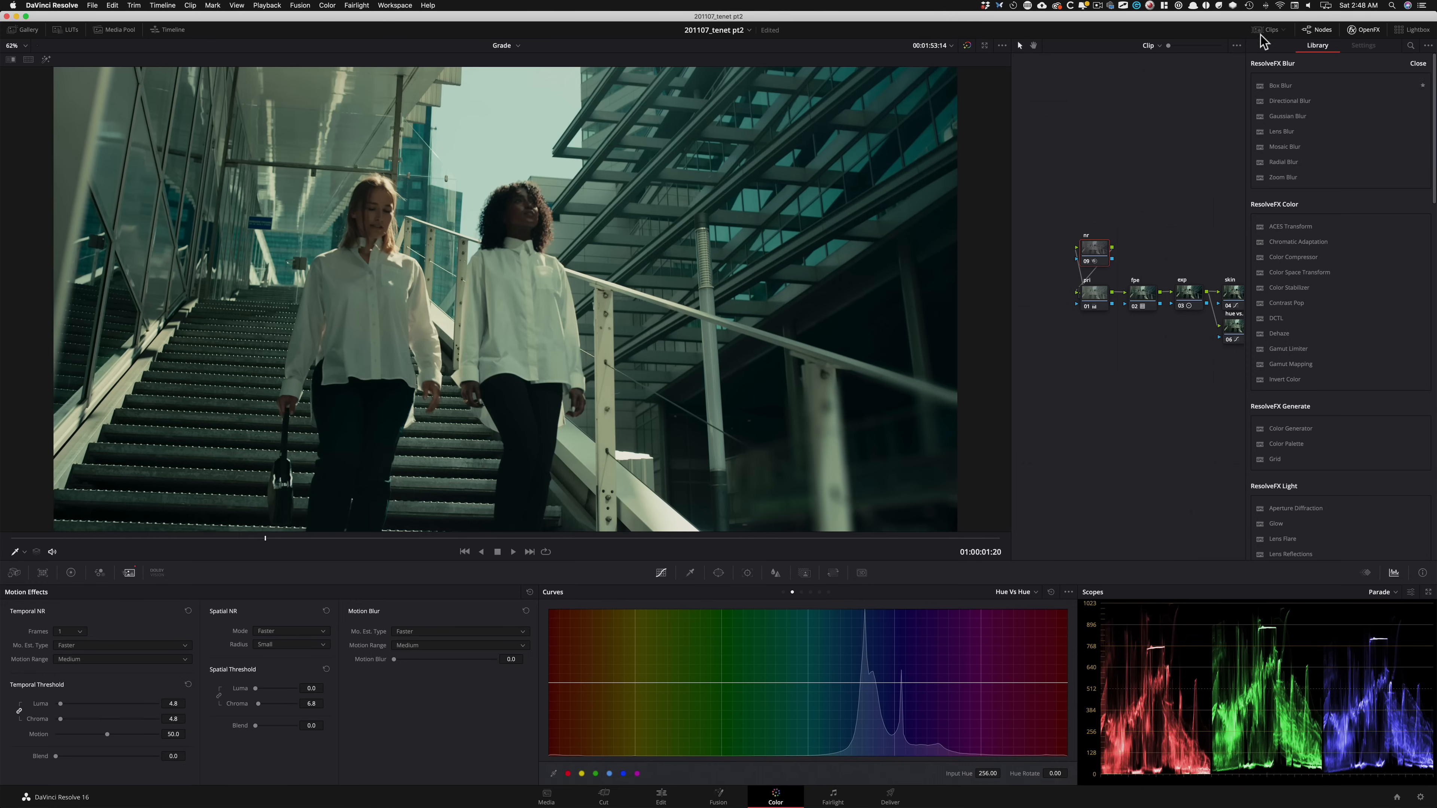
Step: Close the effects library and compare the woman's face up close with the grain node off and on, returning to the full frame
{"action": "left_click", "coordinate": [1365, 30]}
{"action": "left_click", "coordinate": [1195, 205]}
{"action": "left_click", "coordinate": [1349, 308]}
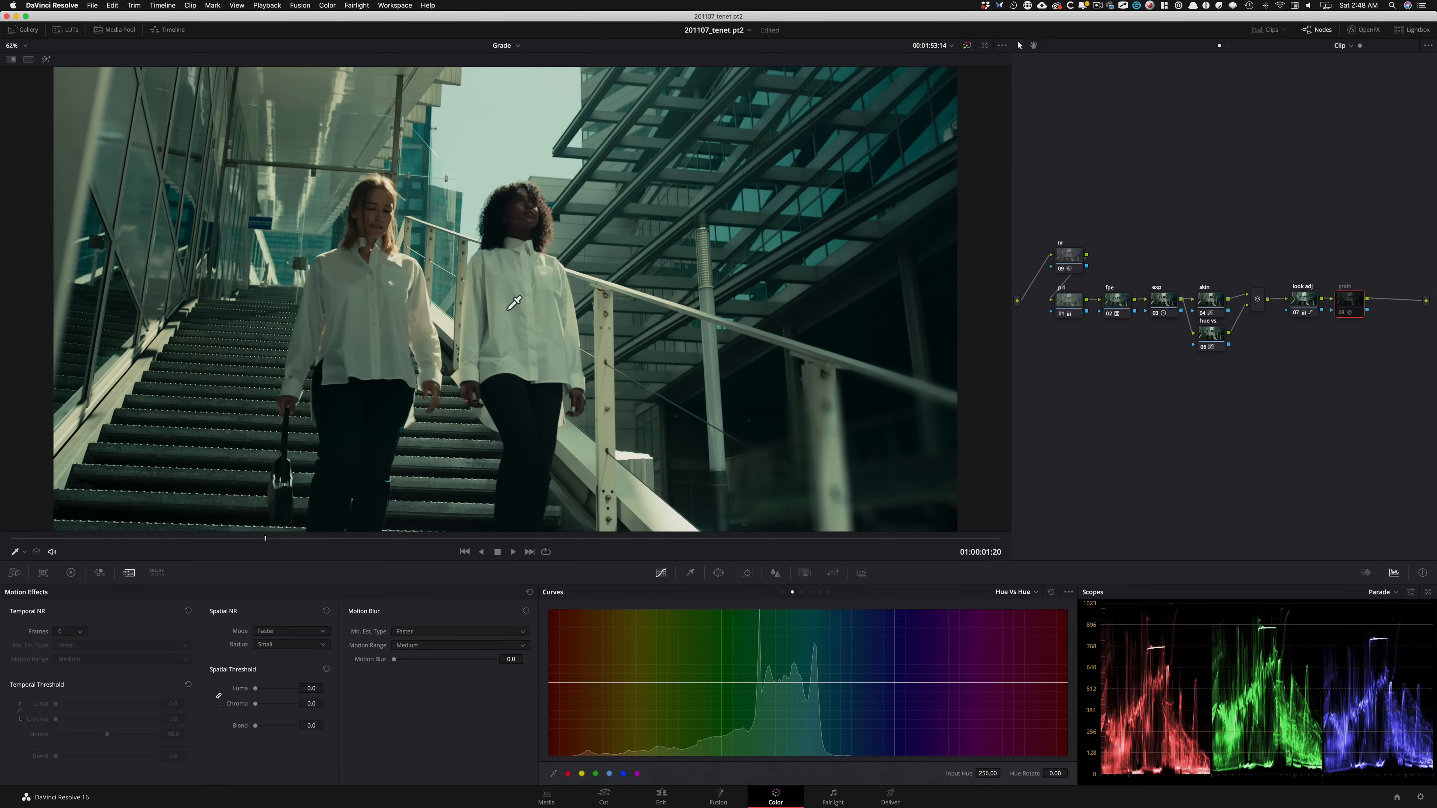
{"action": "key", "text": "equal"}
{"action": "key", "text": "equal"}
{"action": "key", "text": "equal"}
{"action": "key", "text": "equal"}
{"action": "key", "text": "equal"}
{"action": "key", "text": "equal"}
{"action": "key", "text": "equal"}
{"action": "key", "text": "equal"}
{"action": "key", "text": "equal"}
{"action": "key", "text": "equal"}
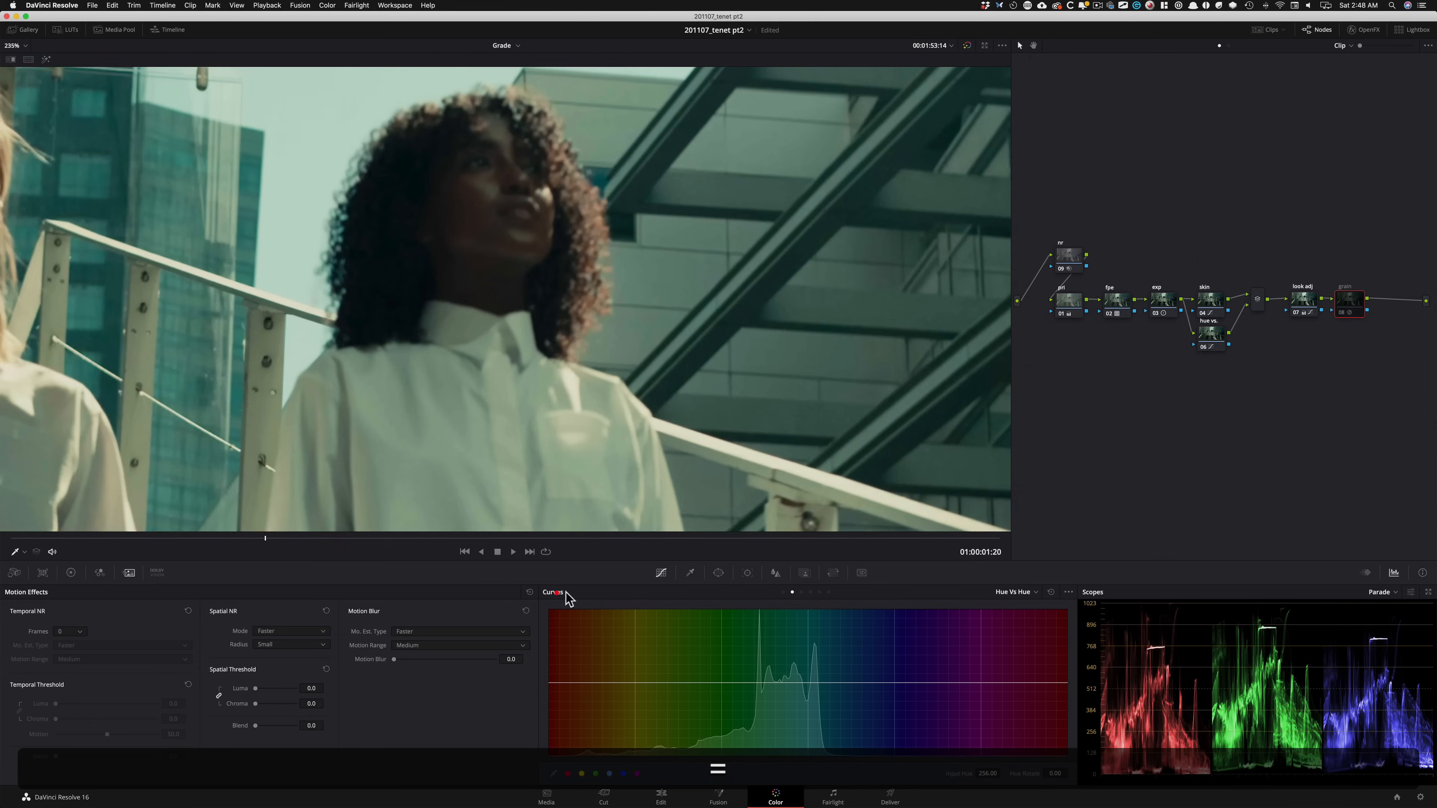
{"action": "key", "text": "equal"}
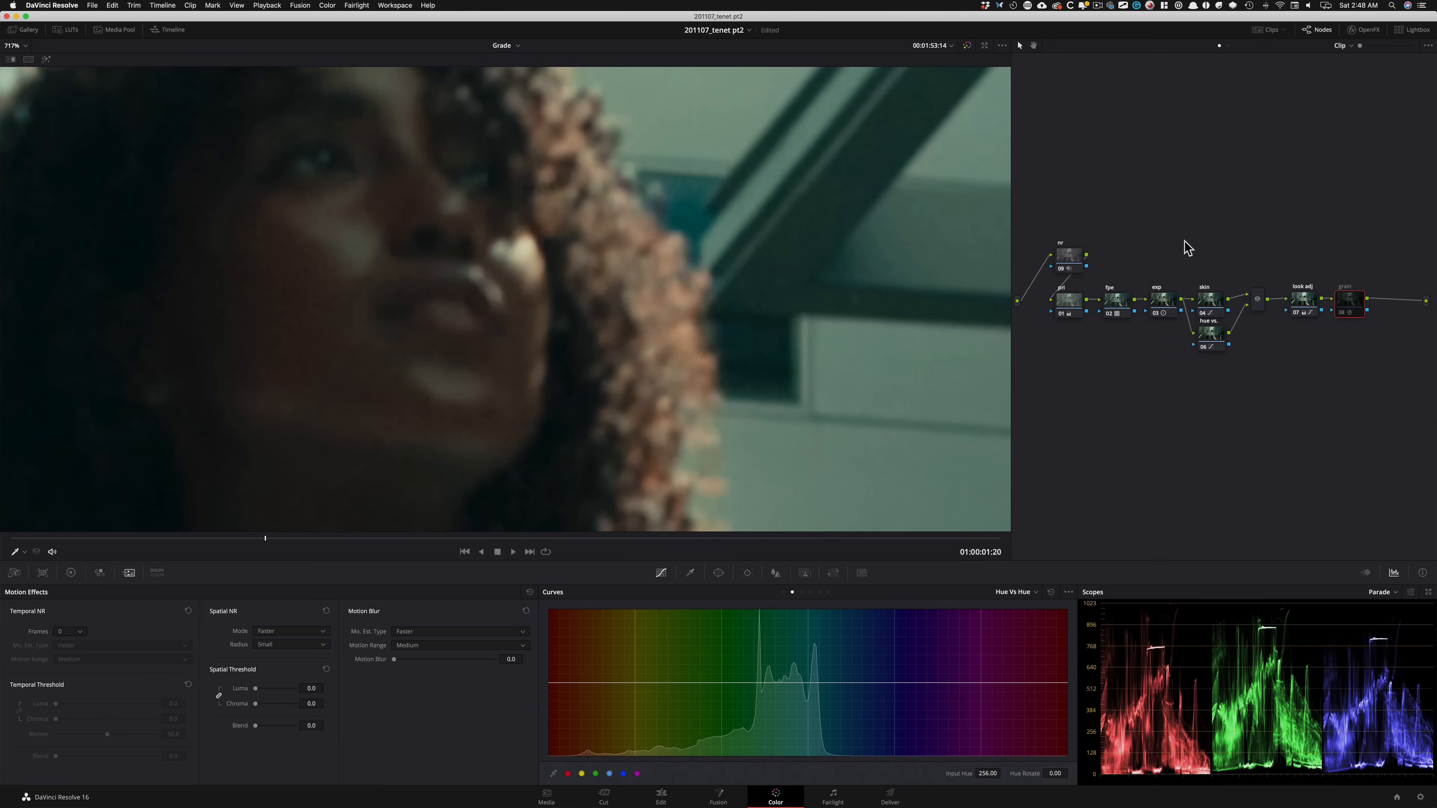
{"action": "key", "text": "super+d"}
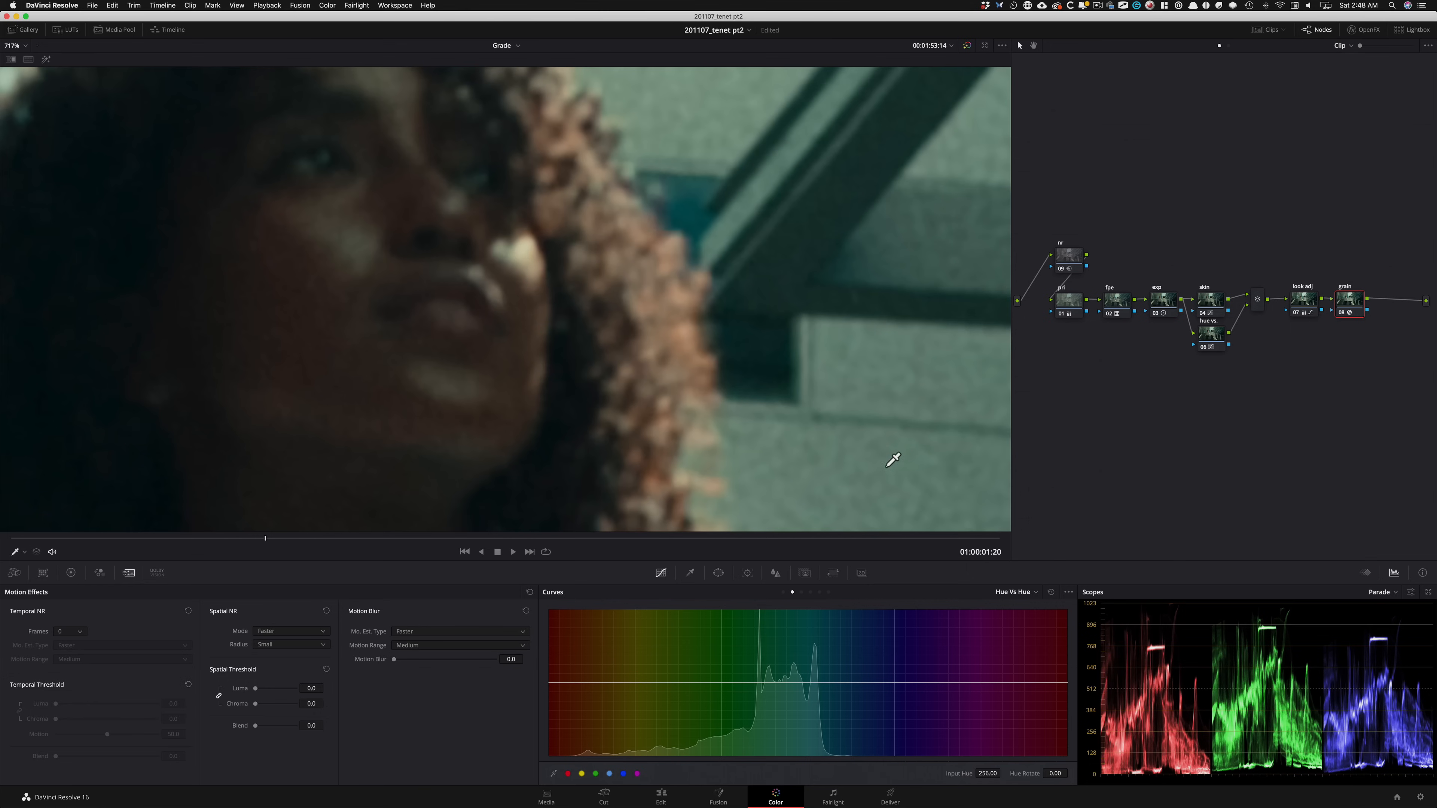
{"action": "key", "text": "super+d"}
{"action": "key", "text": "super+d"}
{"action": "key", "text": "shift+z"}
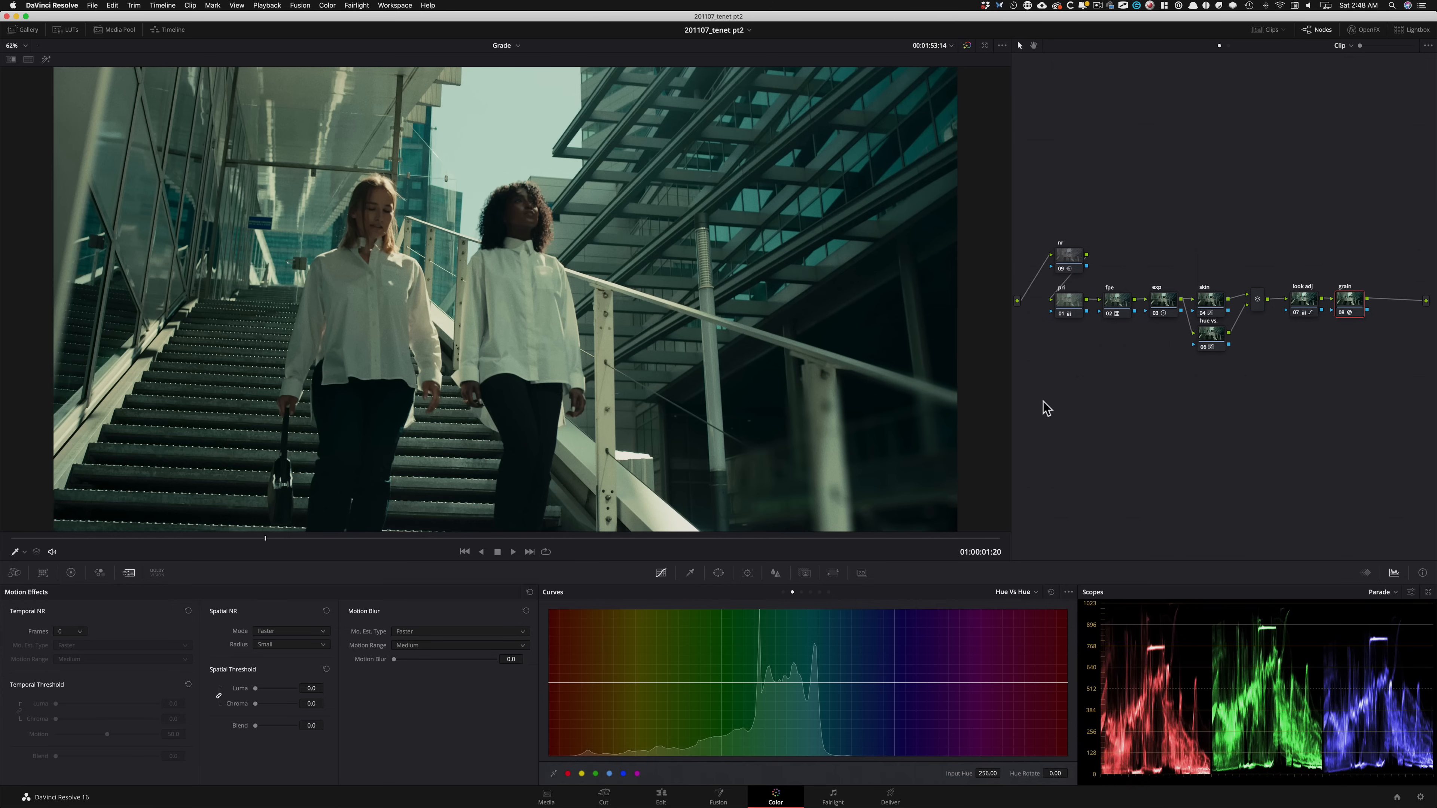
Step: Bring back the color wheels and disable every node in the tree to view the original log clip
{"action": "left_click", "coordinate": [70, 573]}
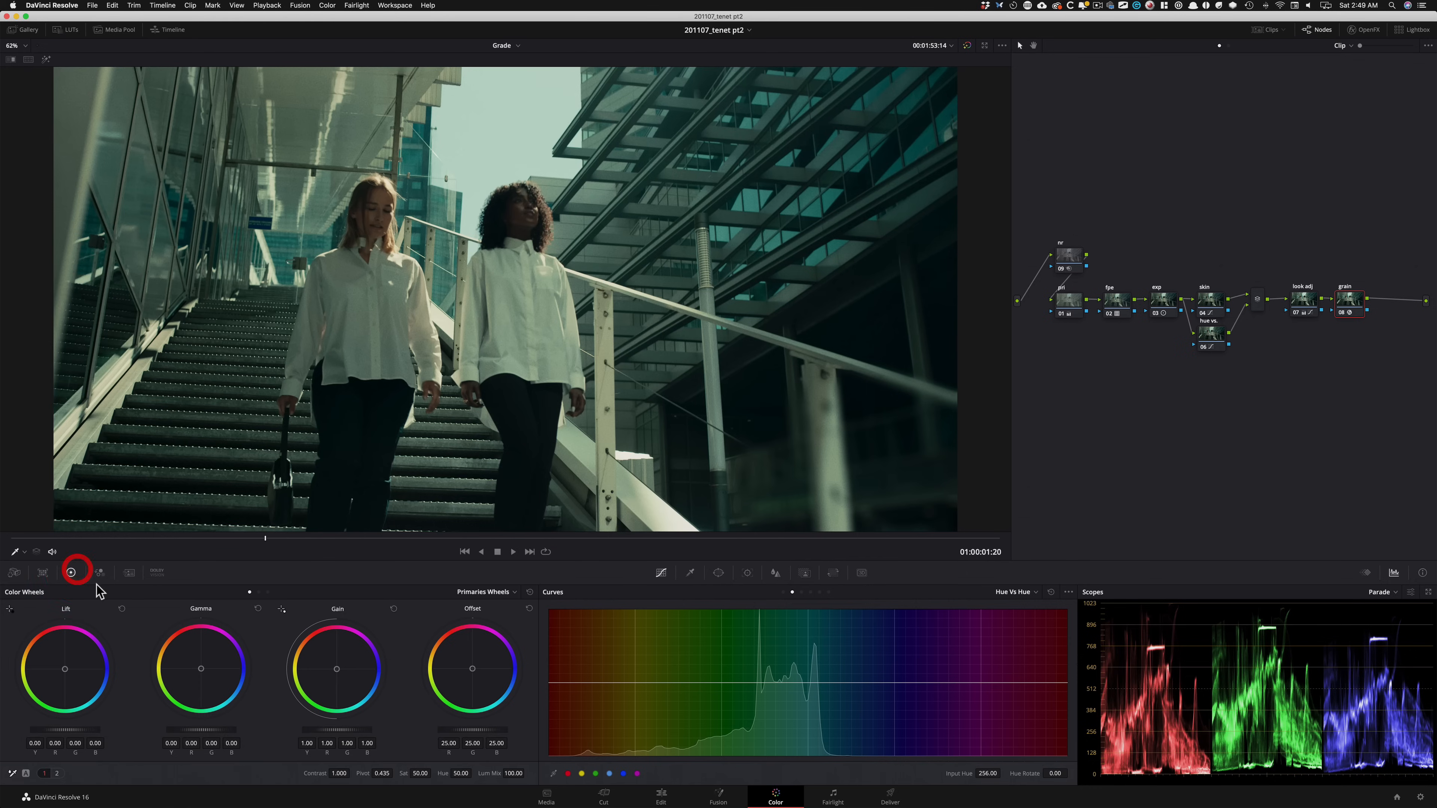
{"action": "left_click_drag", "start_coordinate": [1047, 211], "coordinate": [1379, 402]}
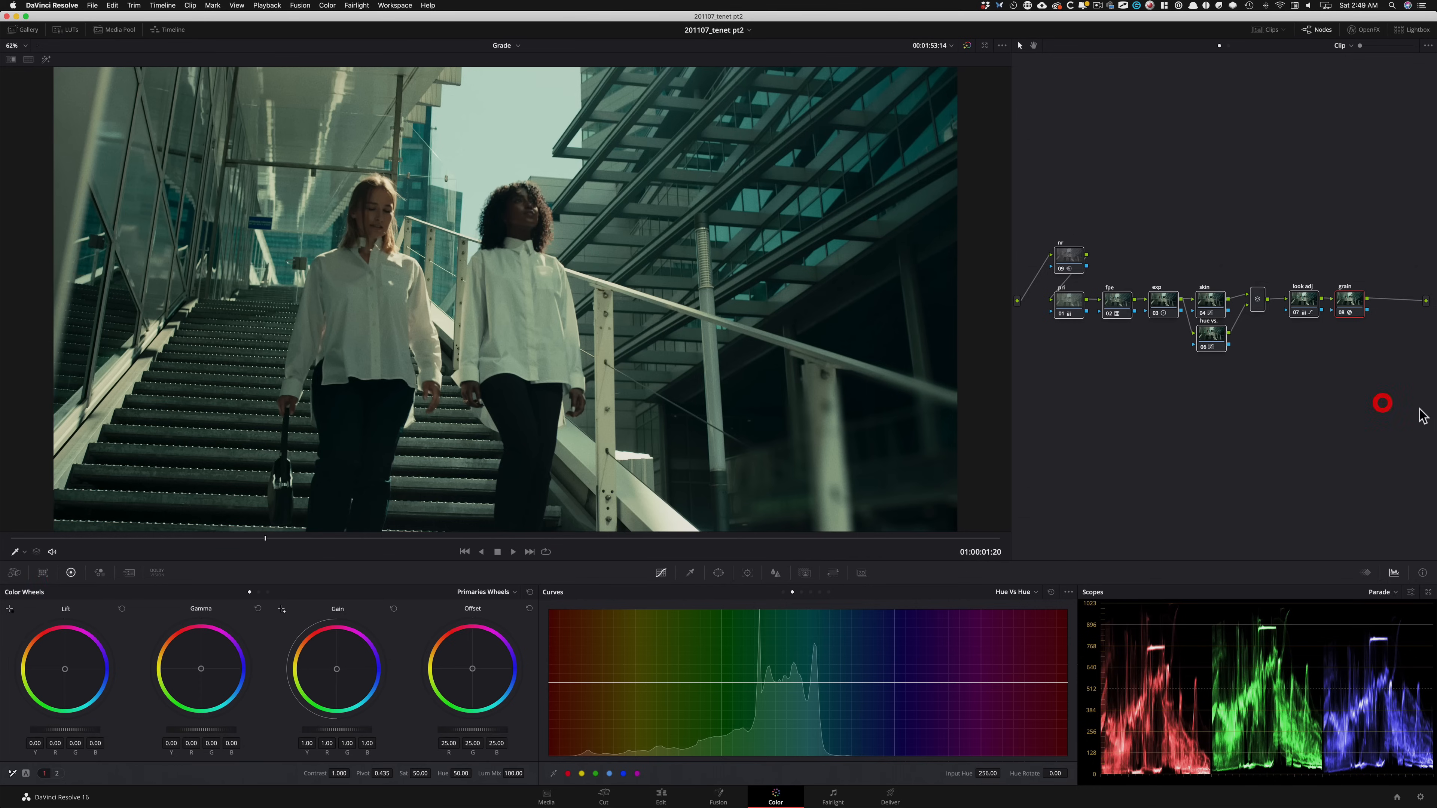
{"action": "key", "text": "ctrl+d"}
{"action": "left_click", "coordinate": [1106, 180]}
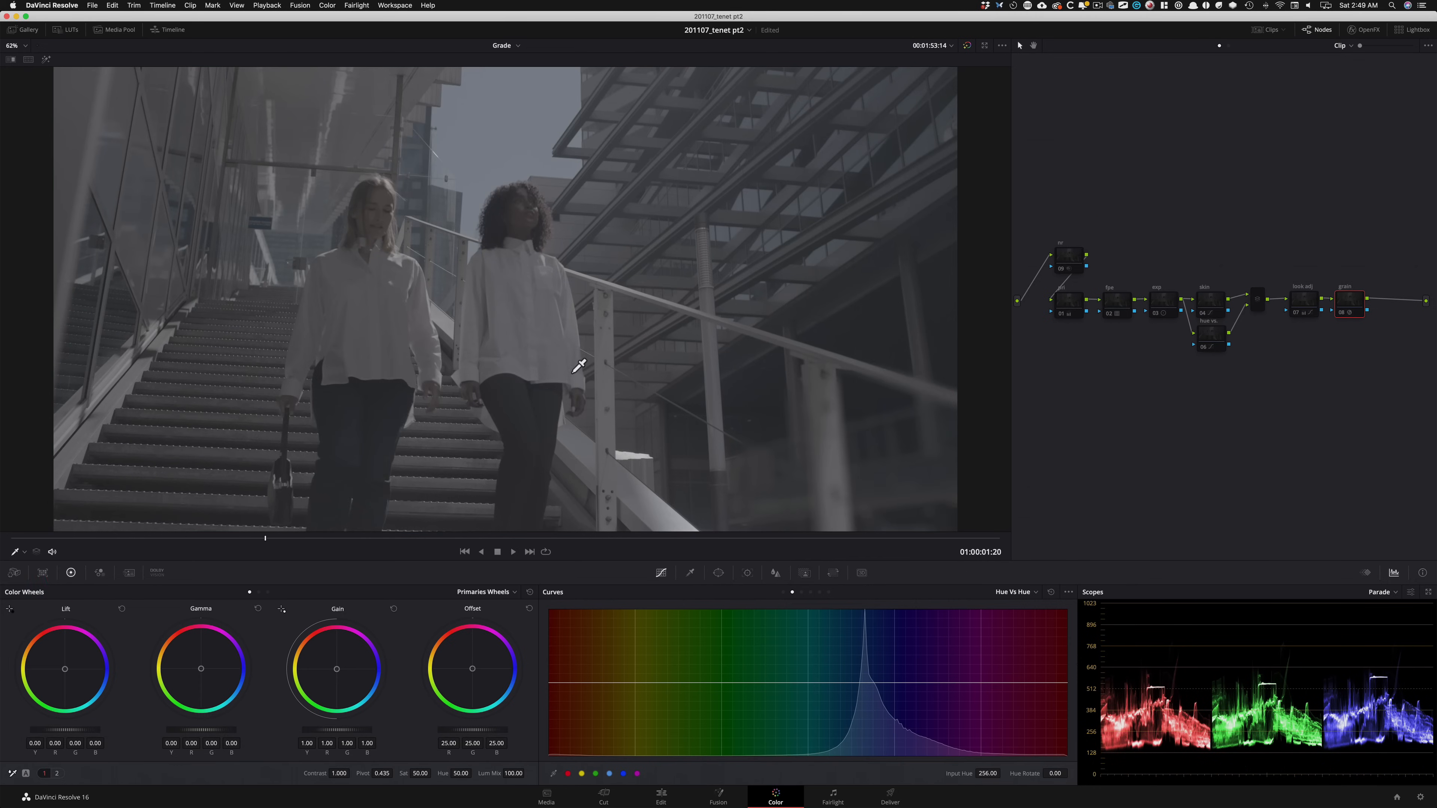
Step: Re-enable the fpe print LUT node and the pri node
{"action": "left_click", "coordinate": [1282, 184]}
{"action": "left_click", "coordinate": [1115, 306]}
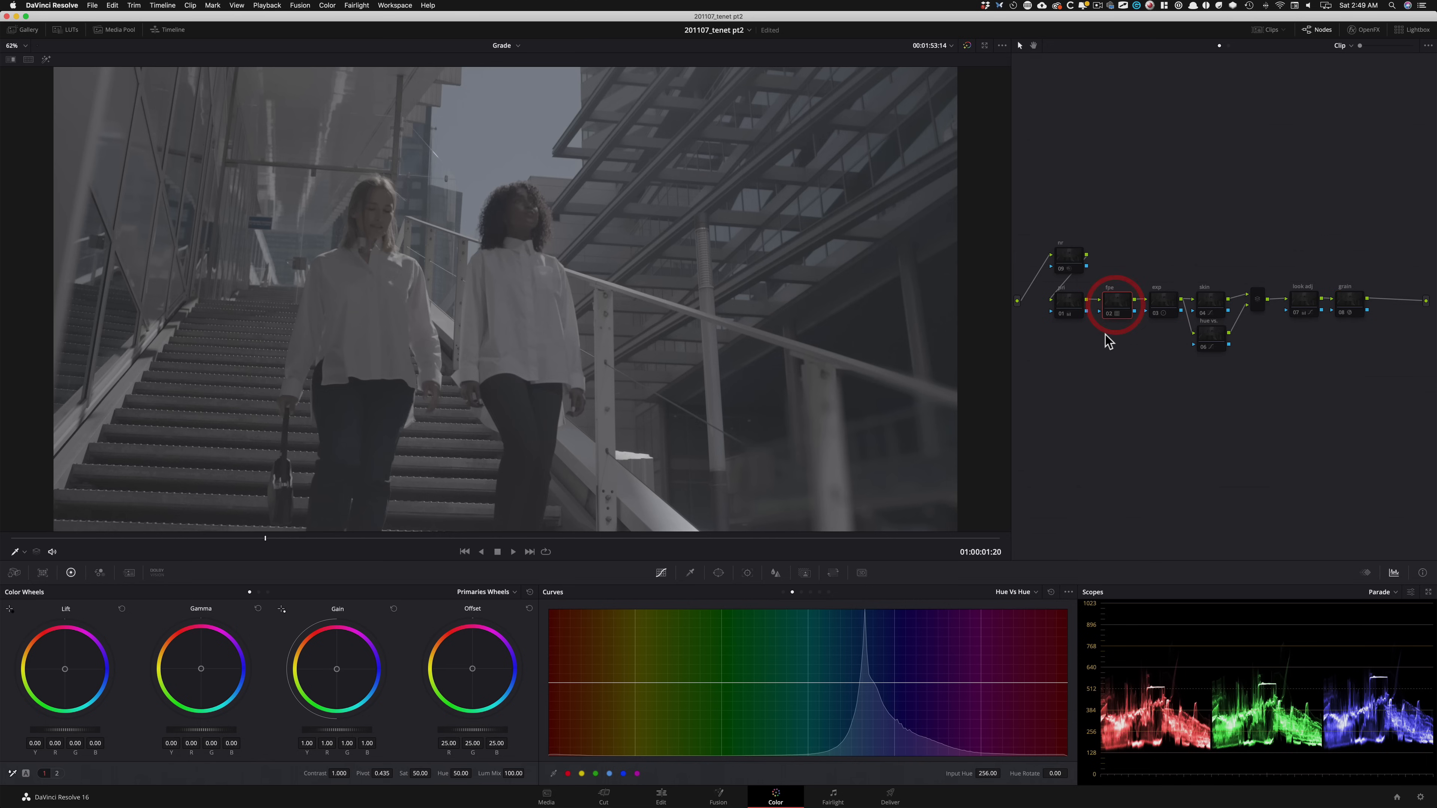
{"action": "key", "text": "super+d"}
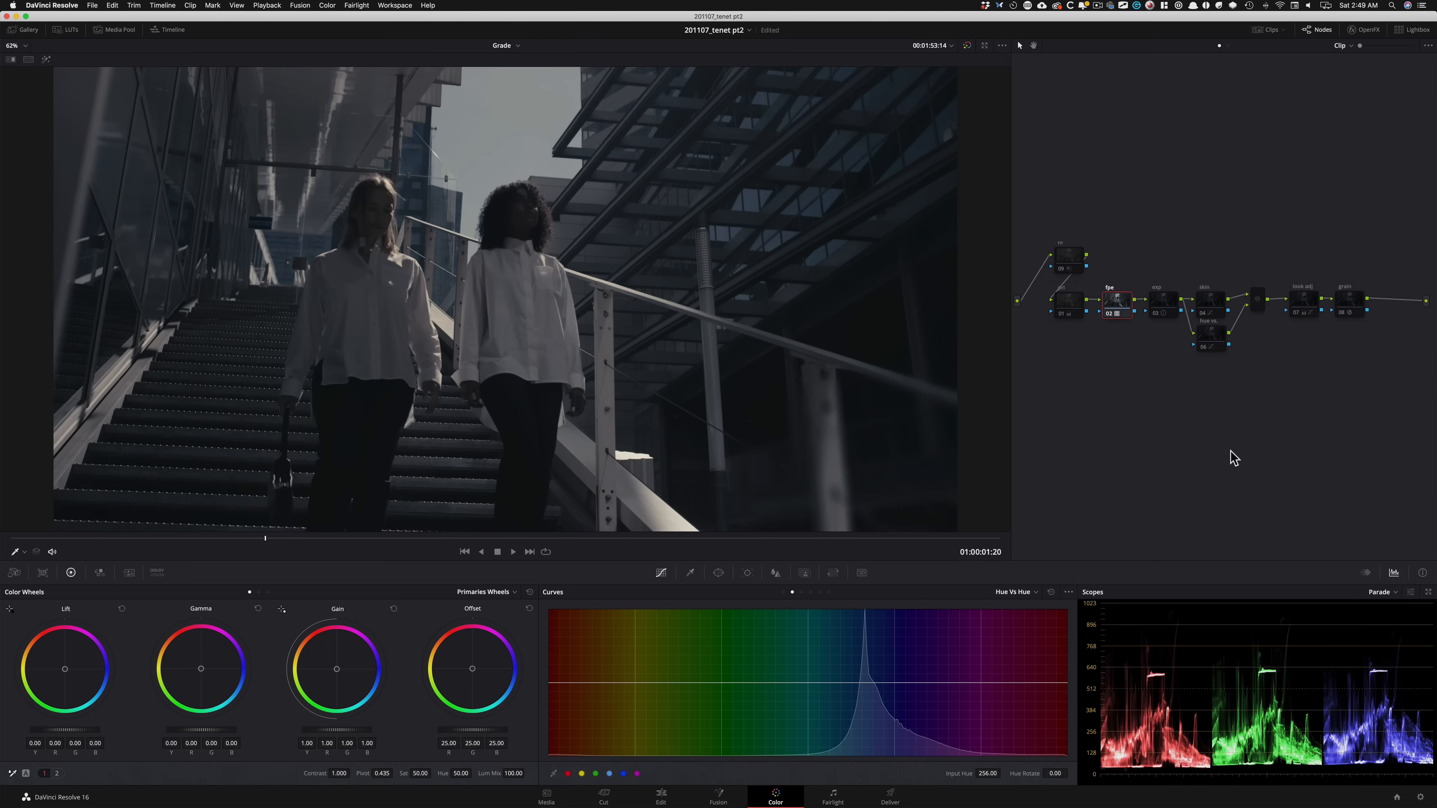
{"action": "key", "text": "shift+semicolon"}
{"action": "key", "text": "super+d"}
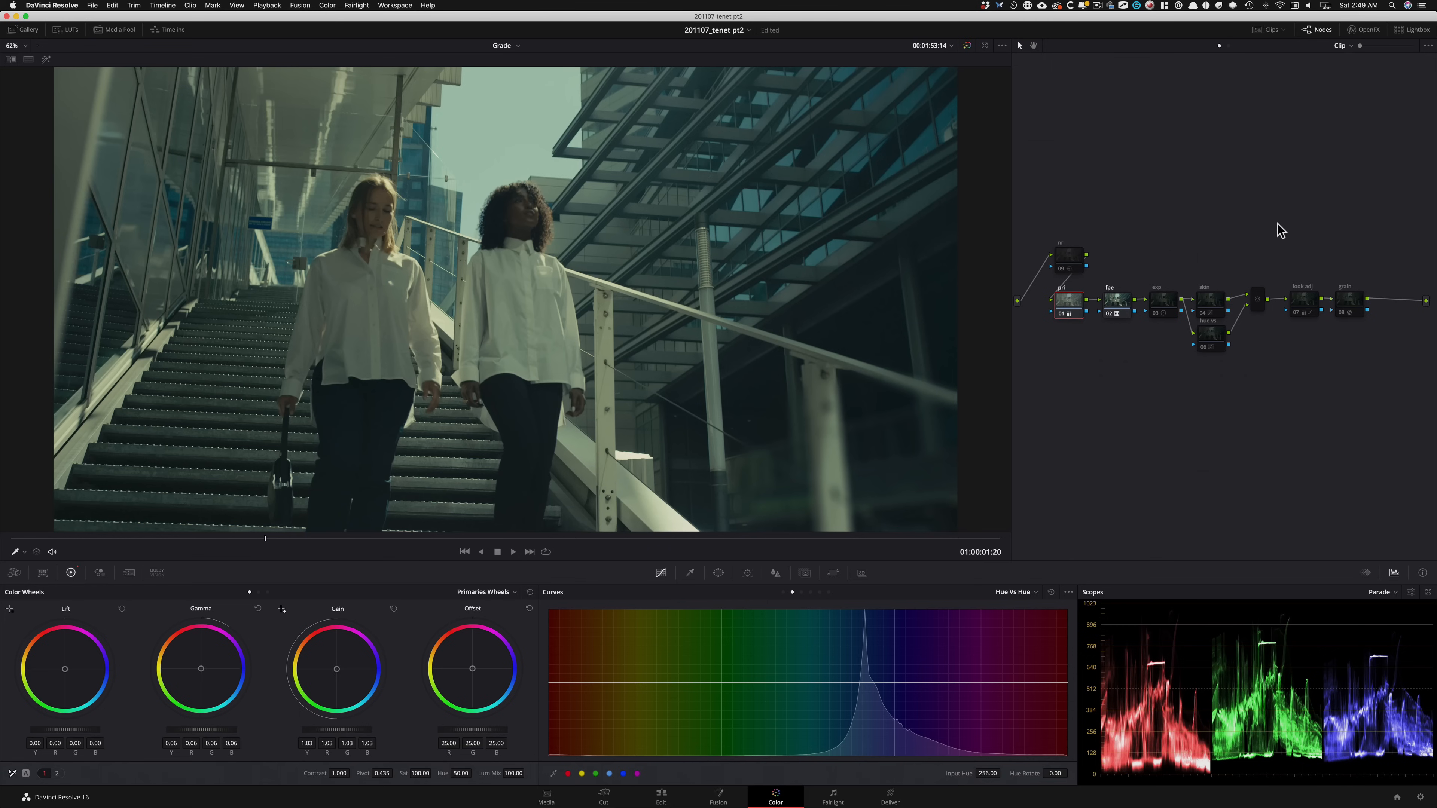
Step: Re-enable the exp node
{"action": "key", "text": "shift+apostrophe"}
{"action": "key", "text": "shift+apostrophe"}
{"action": "key", "text": "shift+semicolon"}
{"action": "key", "text": "shift+semicolon"}
{"action": "key", "text": "shift+apostrophe"}
{"action": "key", "text": "shift+apostrophe"}
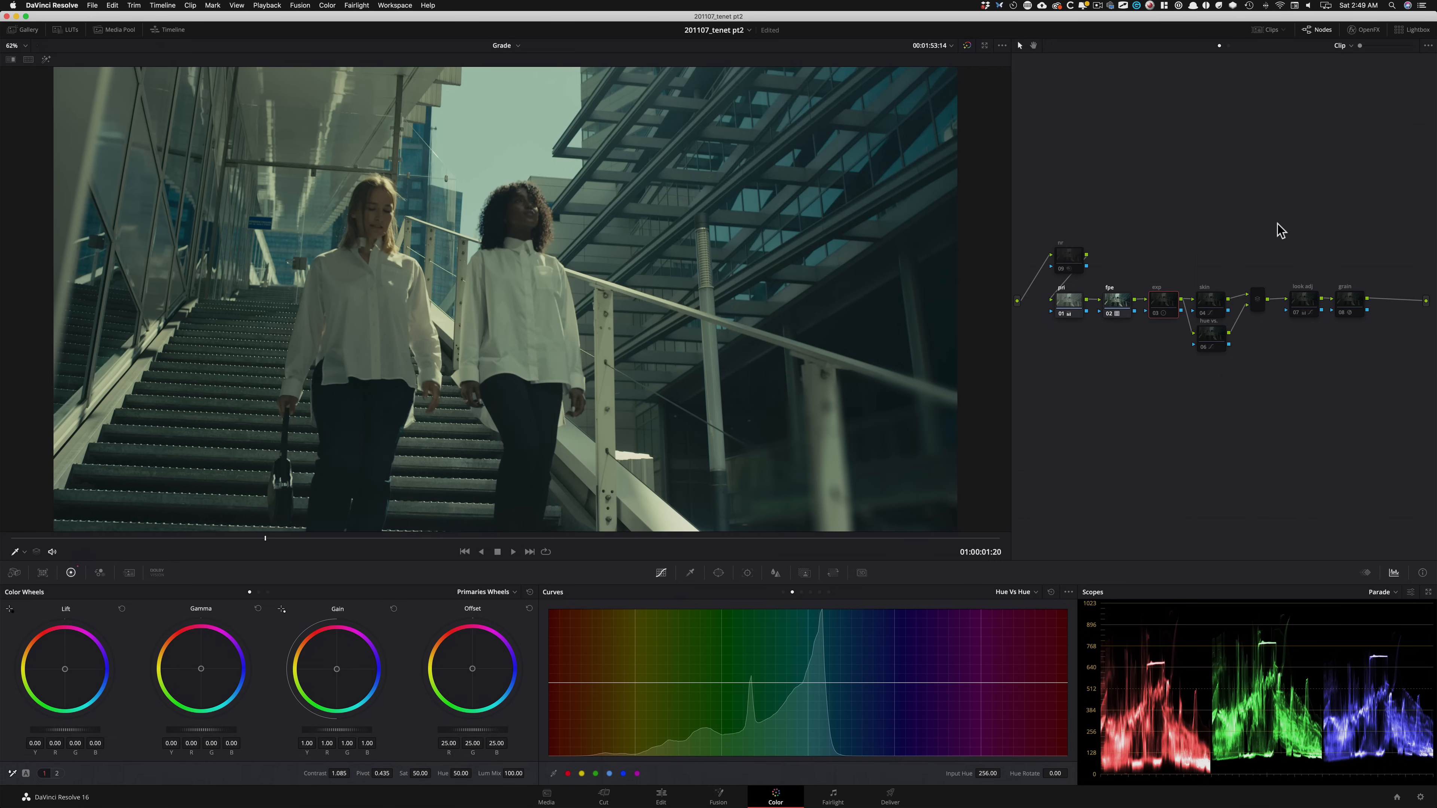
{"action": "key", "text": "ctrl+d"}
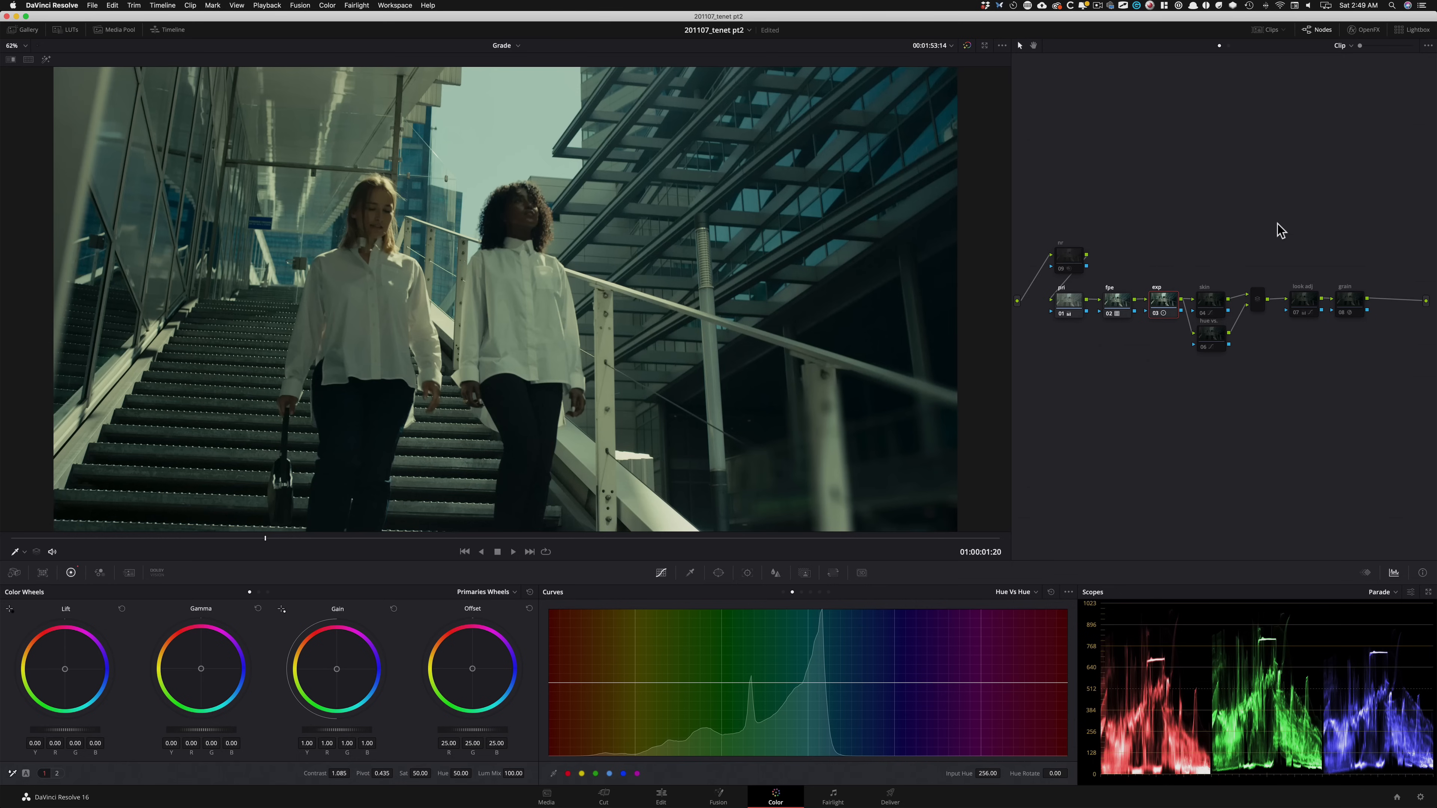
Step: Re-enable the skin node and compare the clip with it off and on
{"action": "key", "text": "shift+apostrophe"}
{"action": "key", "text": "ctrl+d"}
{"action": "key", "text": "ctrl+d"}
{"action": "key", "text": "ctrl+d"}
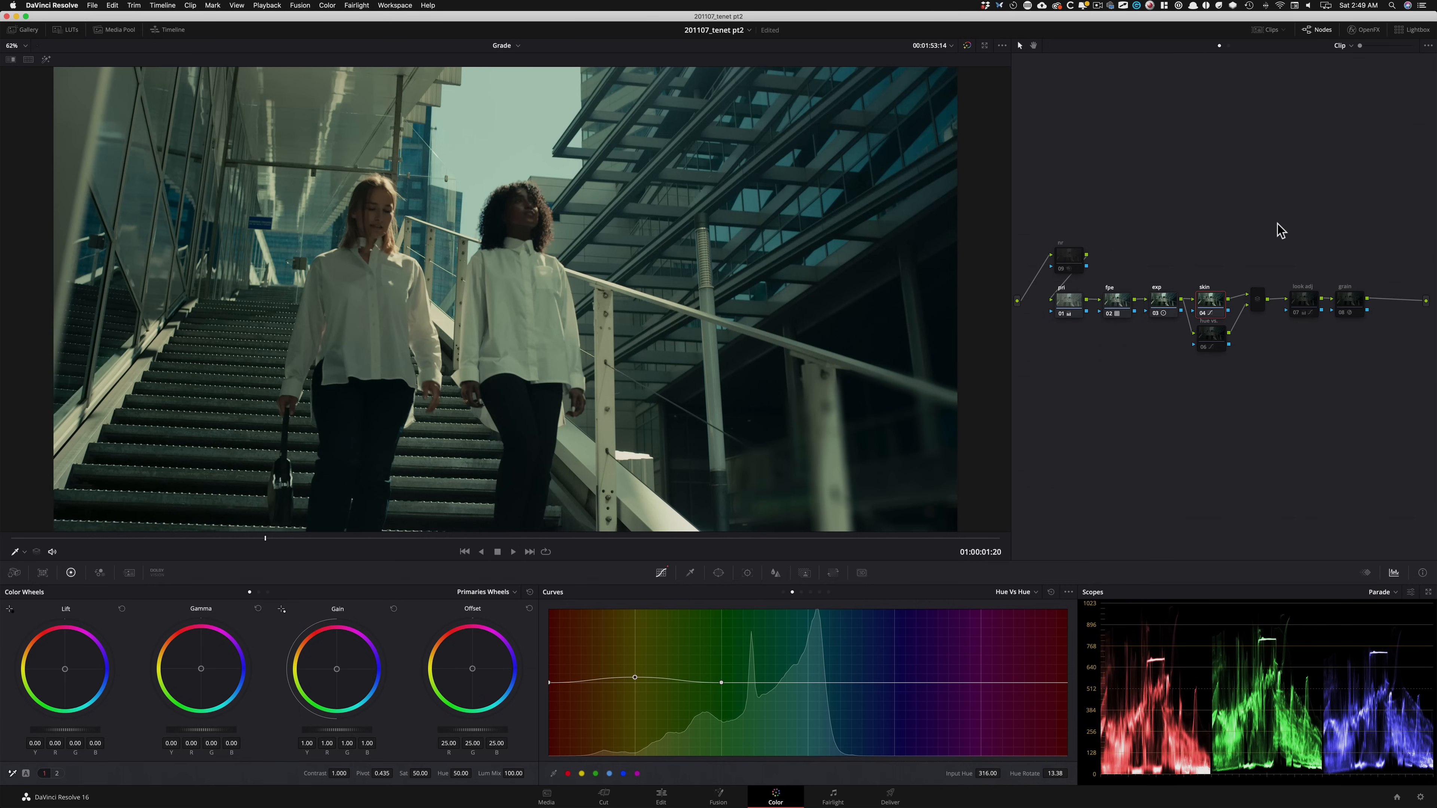
Step: Re-enable the hue vs node below the skin node, comparing the clip with it off and on
{"action": "key", "text": "alt+shift+apostrophe"}
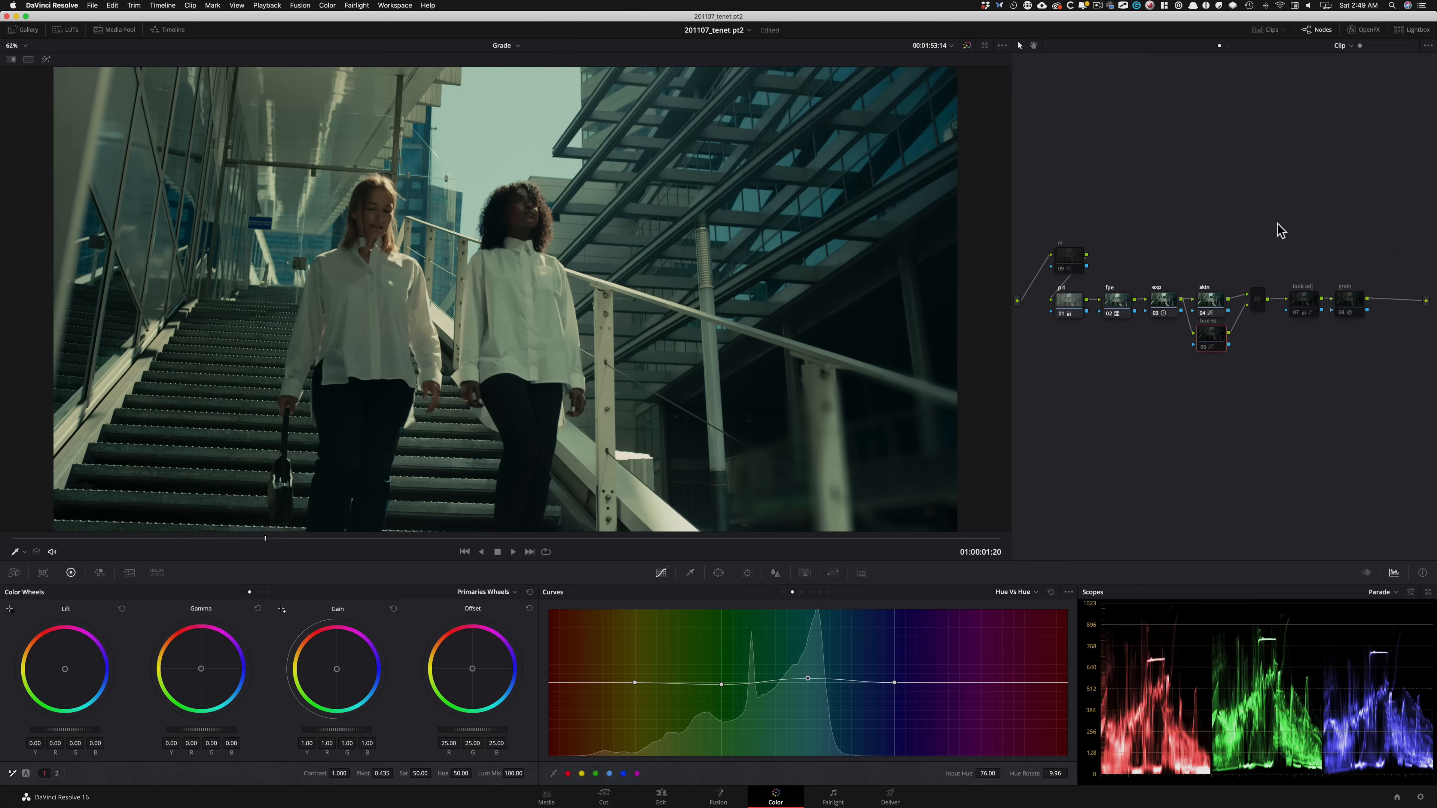
{"action": "key", "text": "ctrl+d"}
{"action": "key", "text": "ctrl+d"}
{"action": "key", "text": "ctrl+d"}
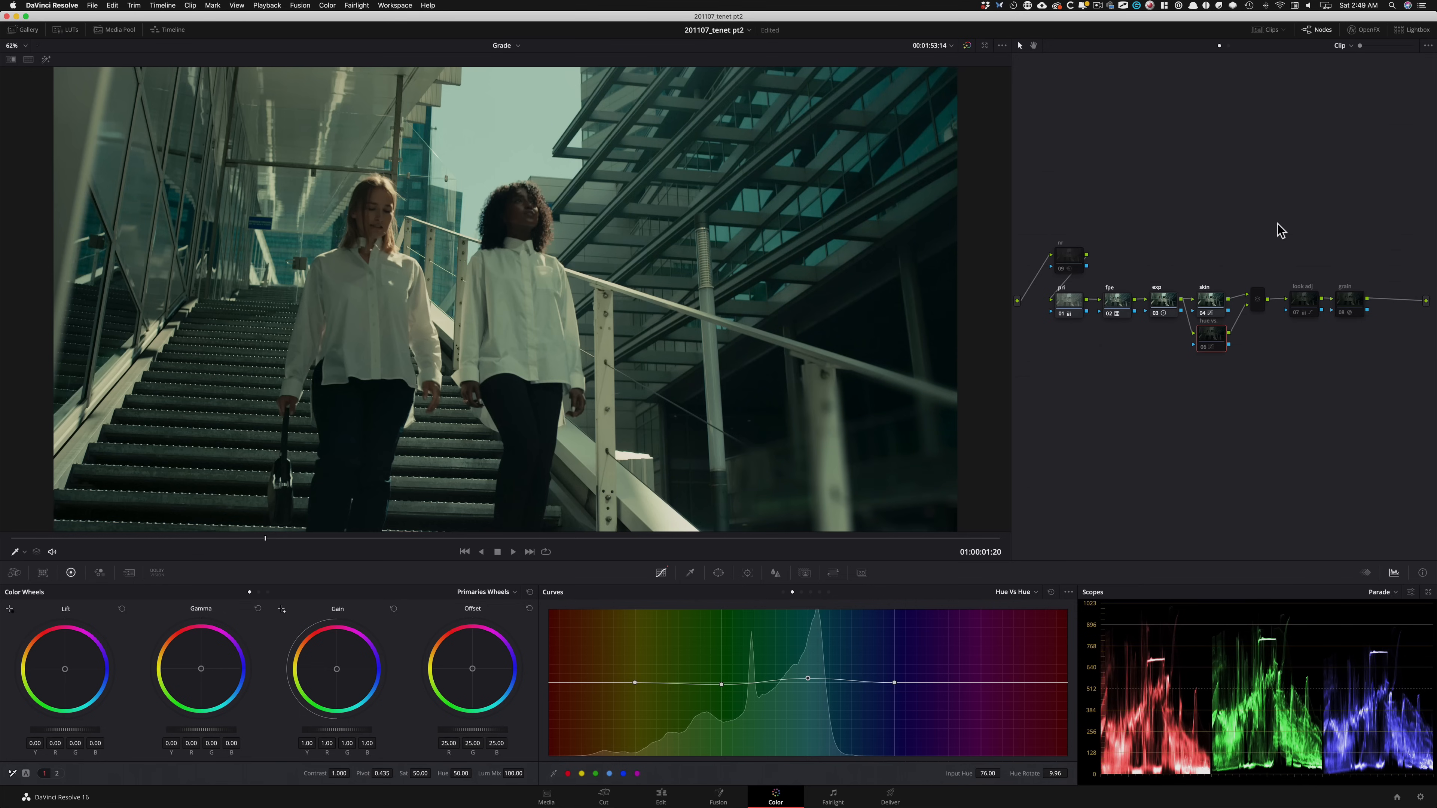
{"action": "key", "text": "ctrl+d"}
{"action": "key", "text": "ctrl+d"}
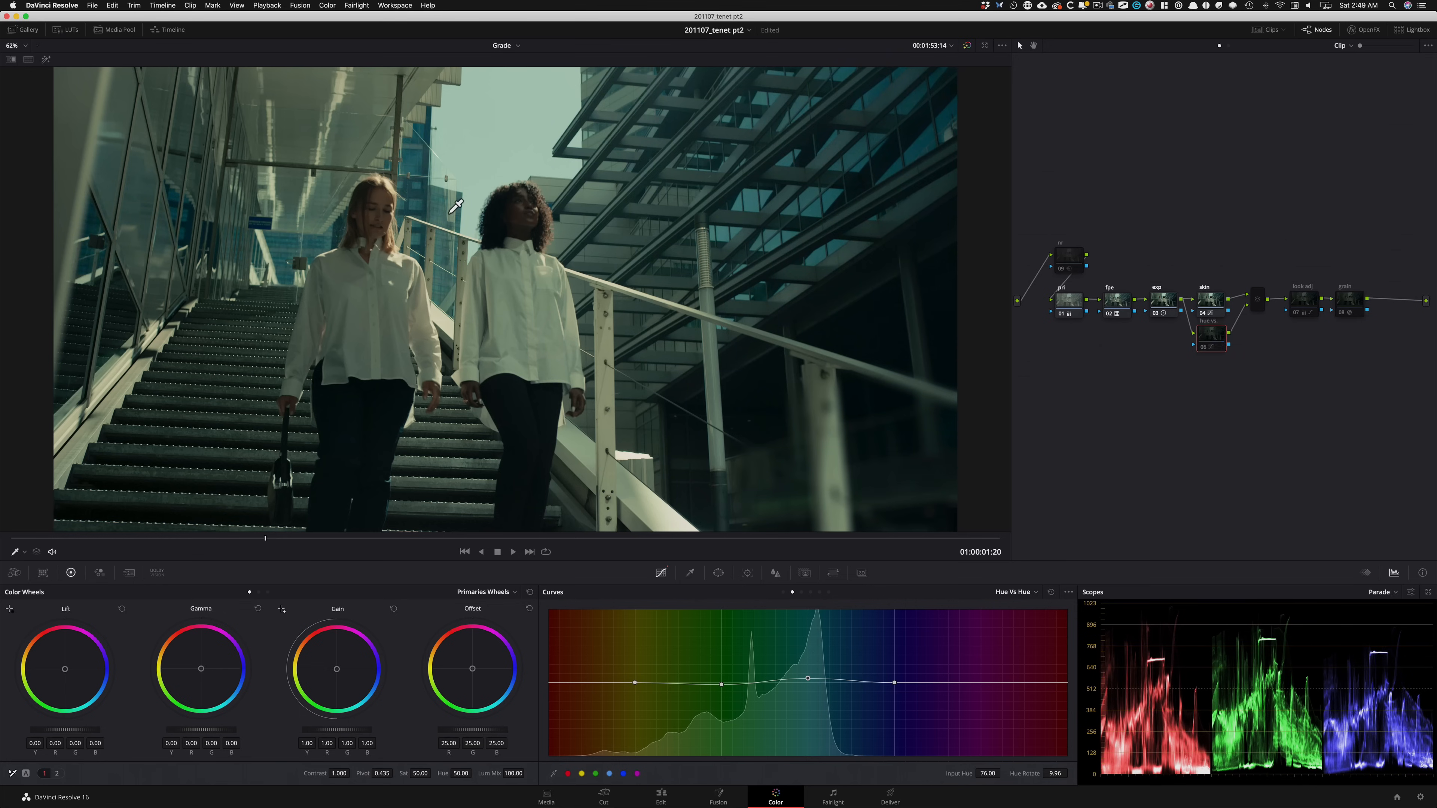
Step: Re-enable the look adj node and compare the clip with it off and on
{"action": "key", "text": "alt+shift+apostrophe"}
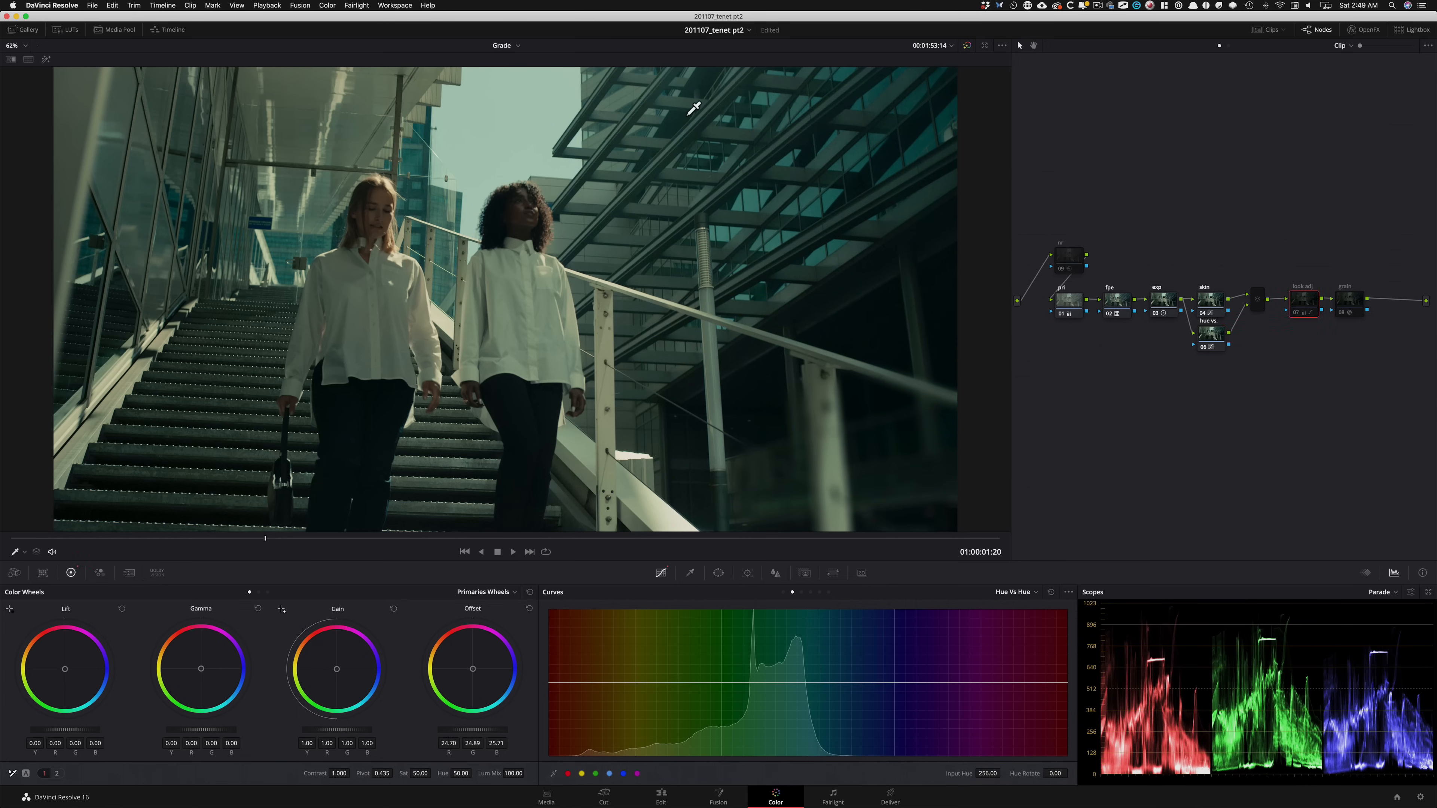
{"action": "key", "text": "ctrl+d"}
{"action": "key", "text": "ctrl+d"}
{"action": "key", "text": "ctrl+d"}
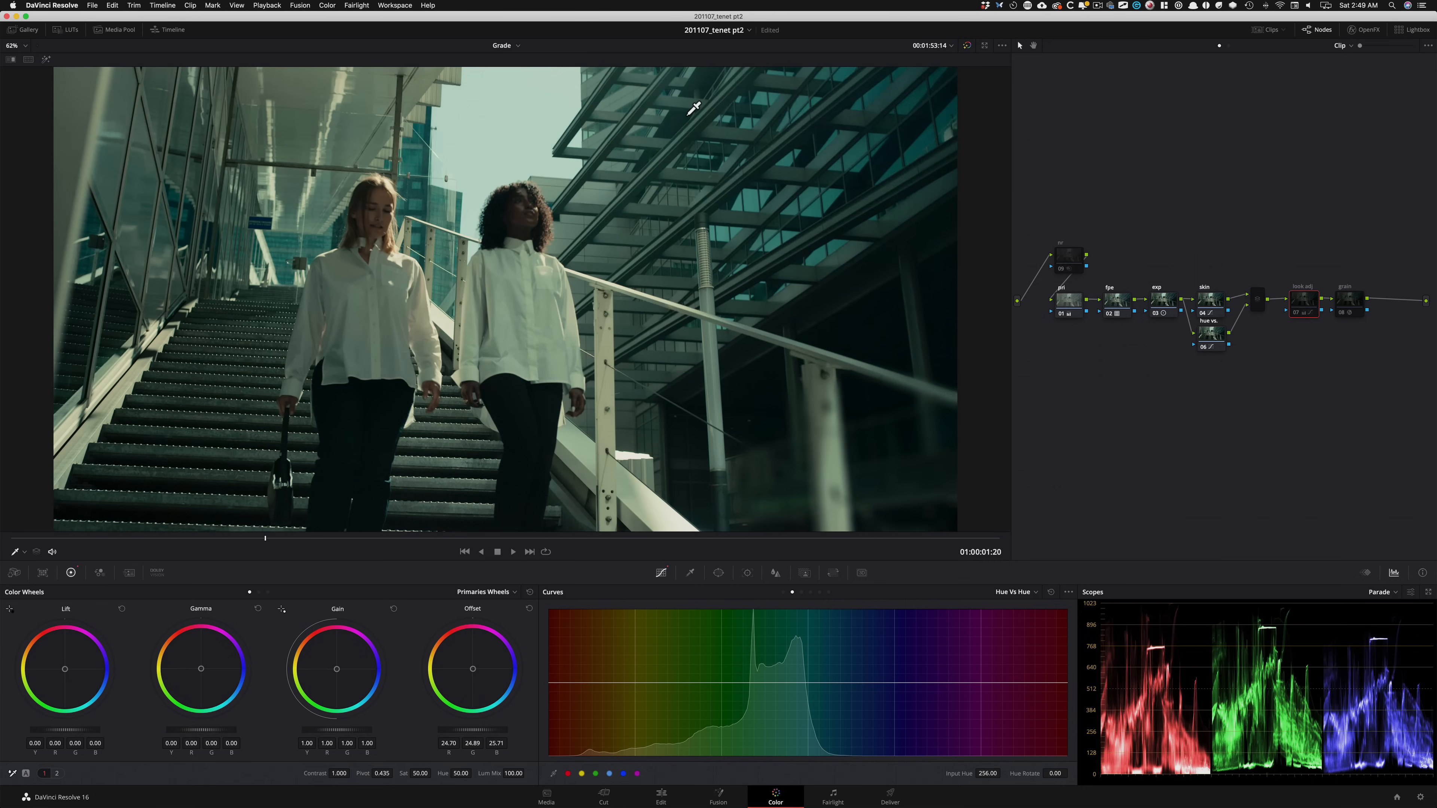
{"action": "key", "text": "ctrl+d"}
{"action": "key", "text": "ctrl+d"}
Step: Re-enable the grain node and the noise reduction node at the start of the tree
{"action": "key", "text": "shift+apostrophe"}
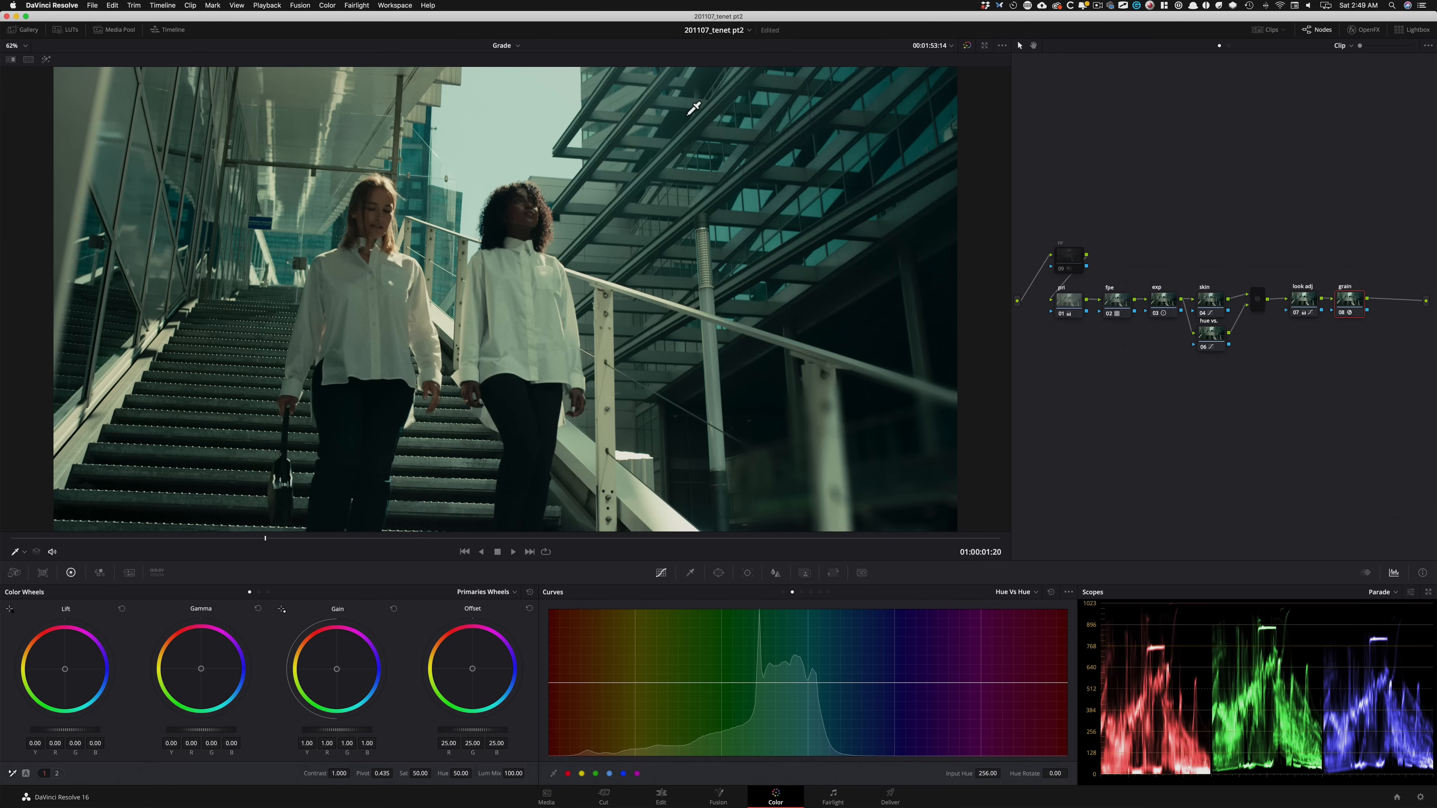
{"action": "key", "text": "shift+apostrophe"}
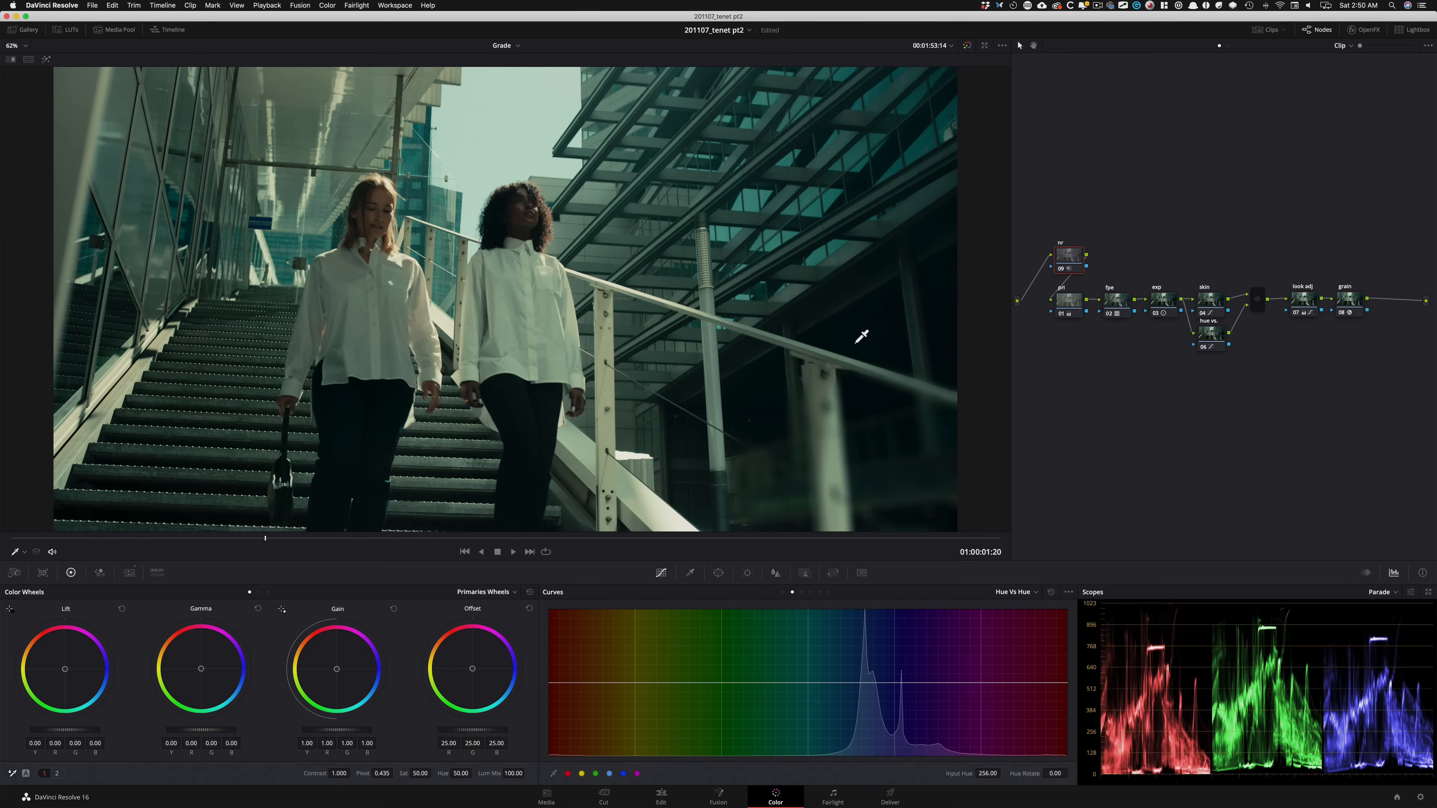